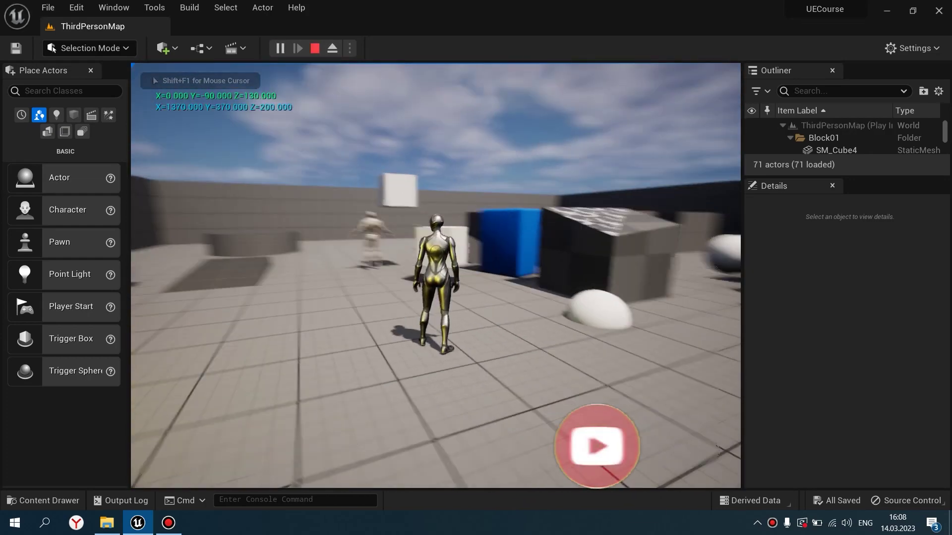
- Stop Play-in-Editor and open BP_Actor from the content browser
key(Escape)
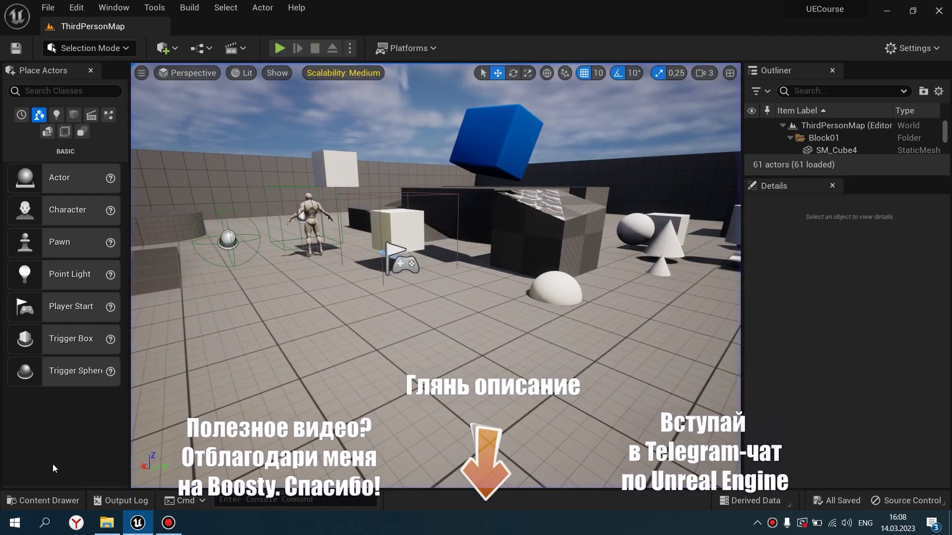
key(ctrl+space)
click(204, 445)
double_click(204, 446)
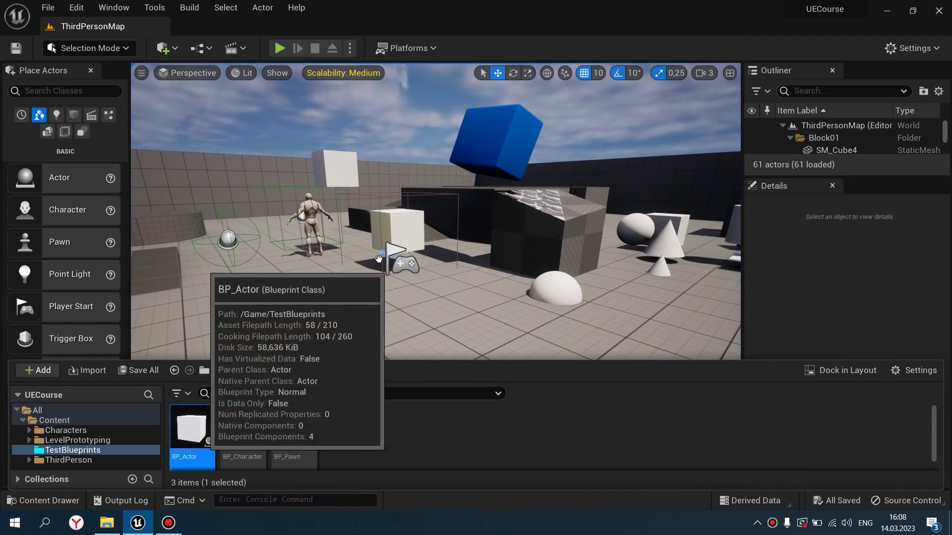
- Review BP_Actor's Construction Script and Event Graph, then close the Blueprint editor
scroll(261, 100, down, 2)
scroll(319, 169, up, 1)
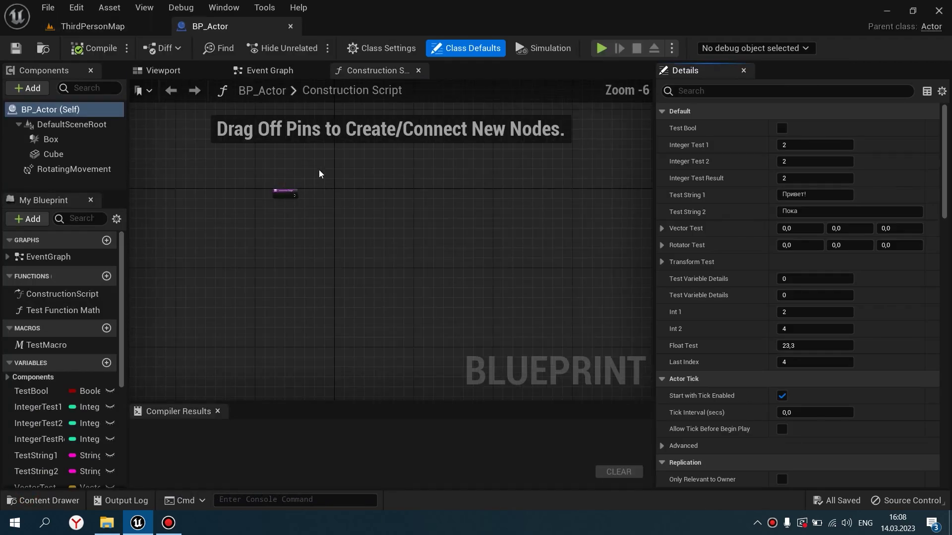
scroll(395, 214, up, 3)
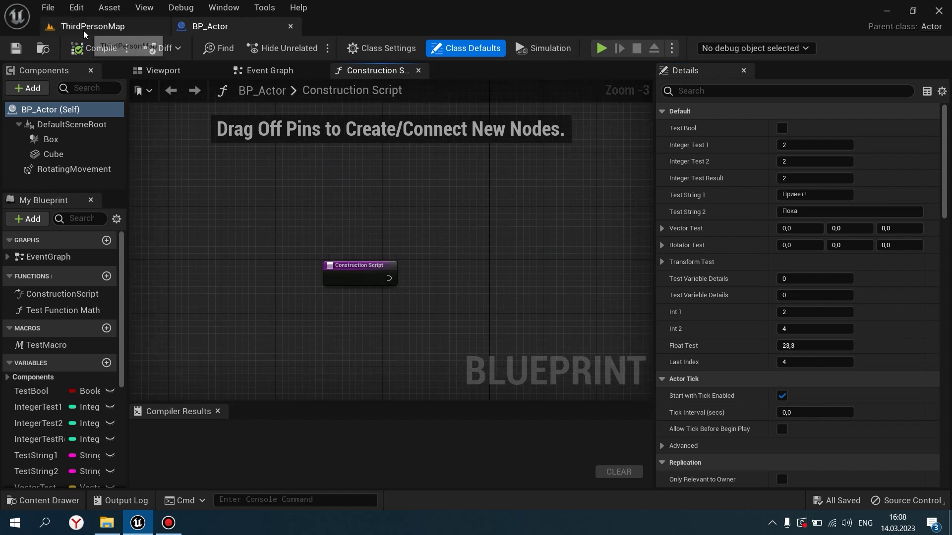
click(418, 71)
scroll(238, 306, up, 1)
right_drag(238, 306, 346, 298)
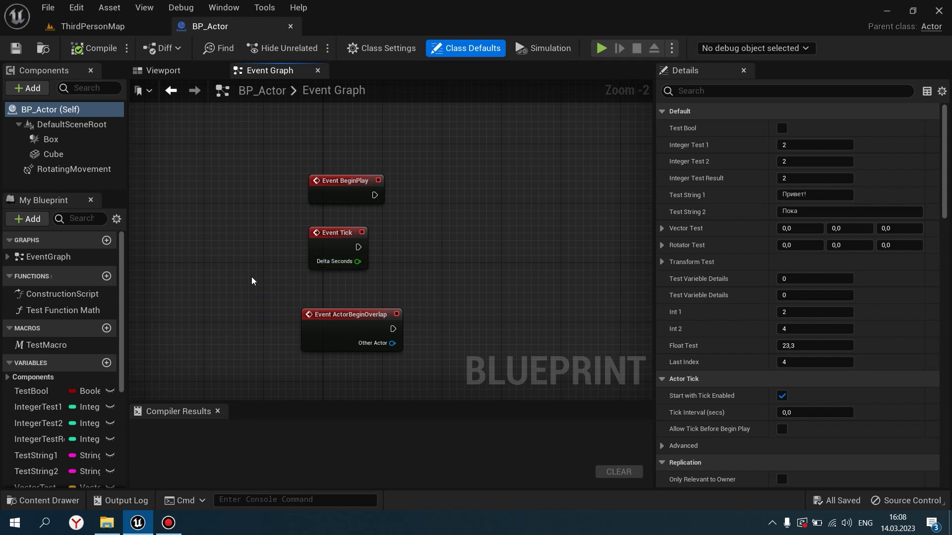
right_drag(273, 217, 292, 265)
scroll(208, 147, down, 1)
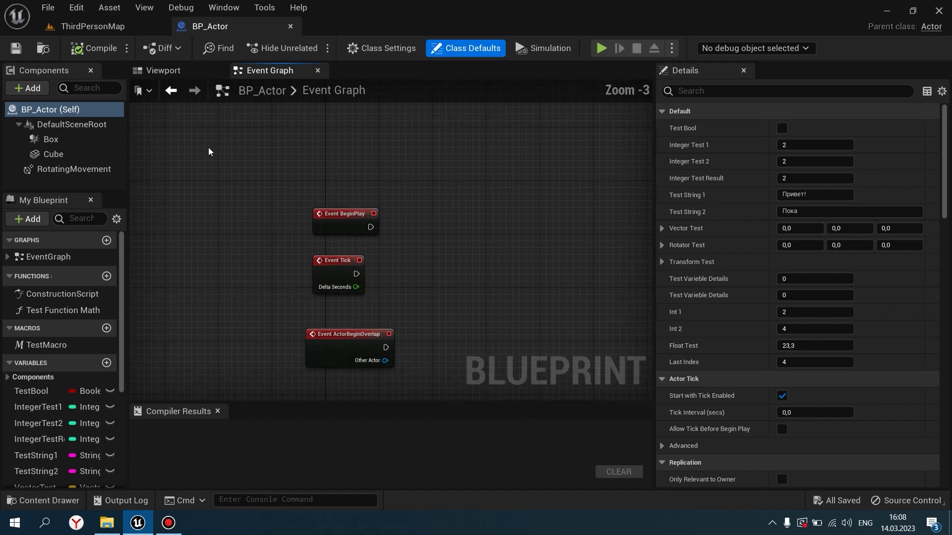
click(292, 26)
- Create a Character-based Blueprint class in TestBlueprints with the default name NewBlueprint
click(69, 501)
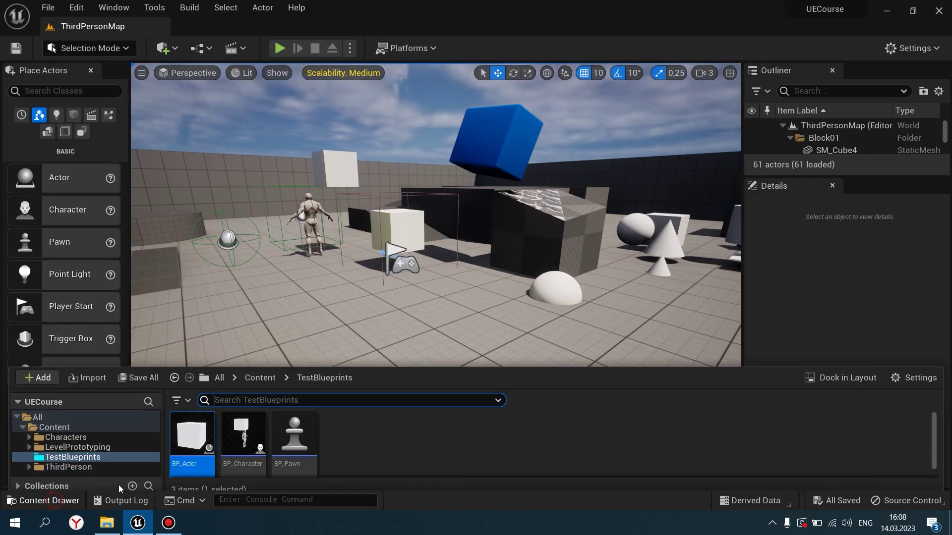
right_click(358, 441)
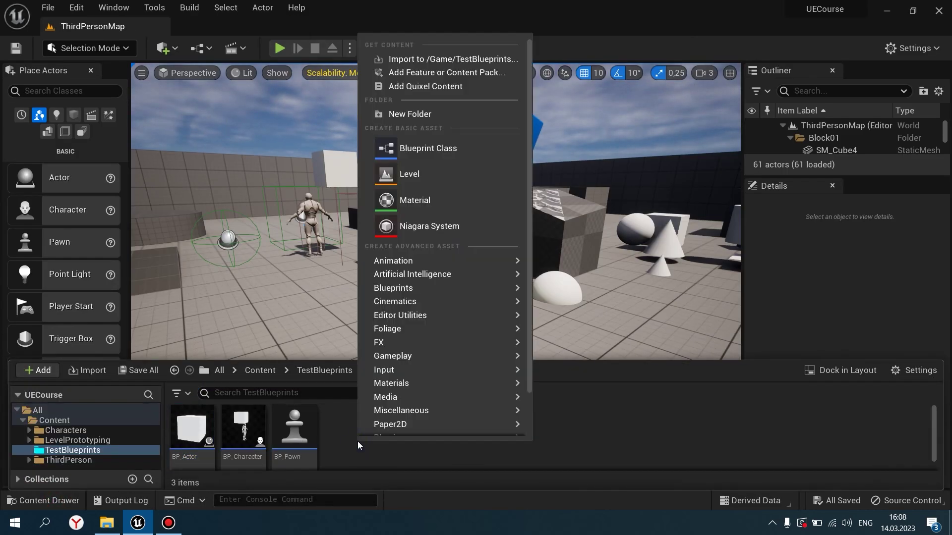
click(447, 145)
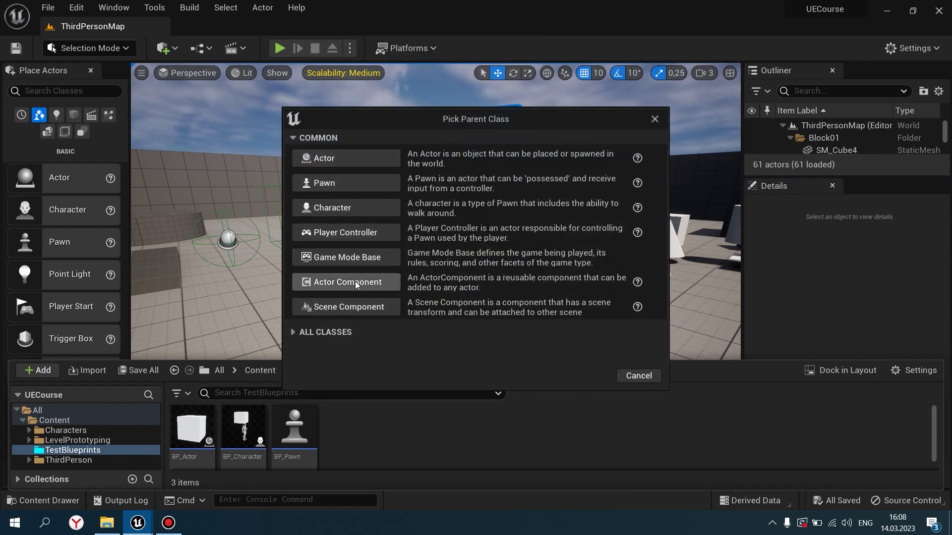
click(346, 207)
key(Return)
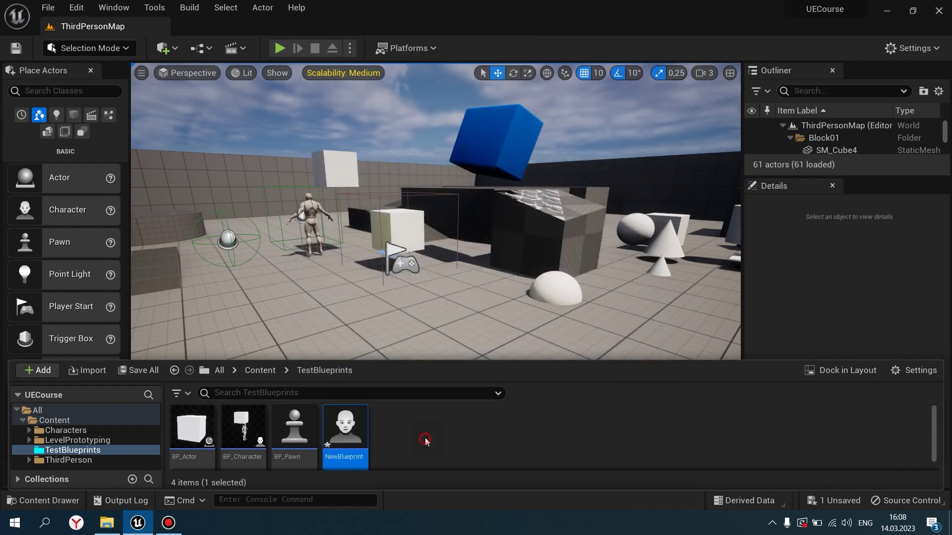
- Open NewBlueprint and look over its Construction Script and Event Graph
double_click(357, 434)
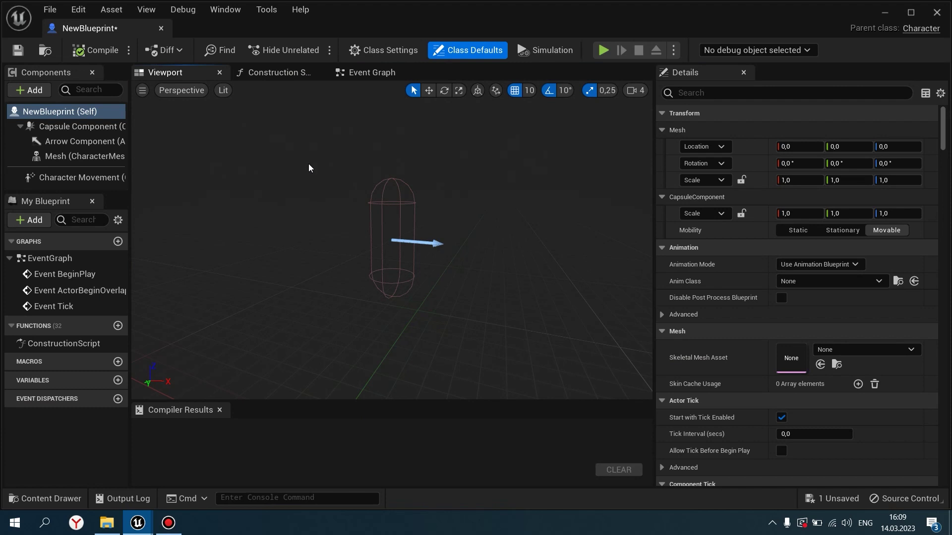
click(279, 73)
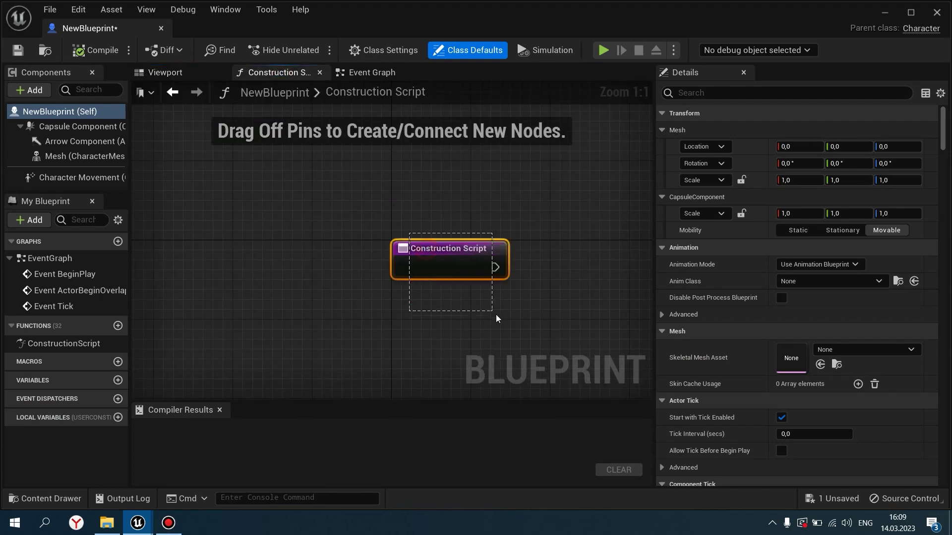
click(371, 72)
scroll(382, 186, down, 5)
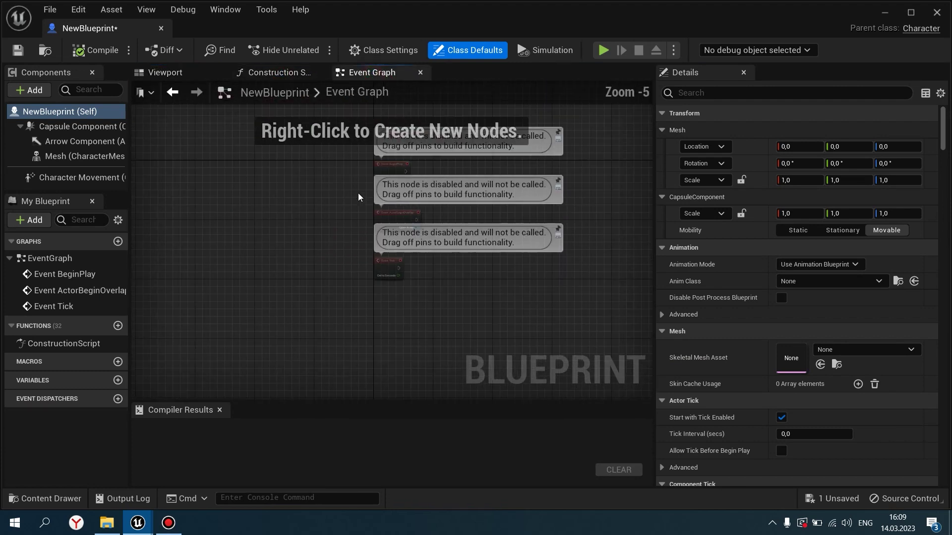
scroll(364, 228, up, 2)
scroll(393, 250, up, 2)
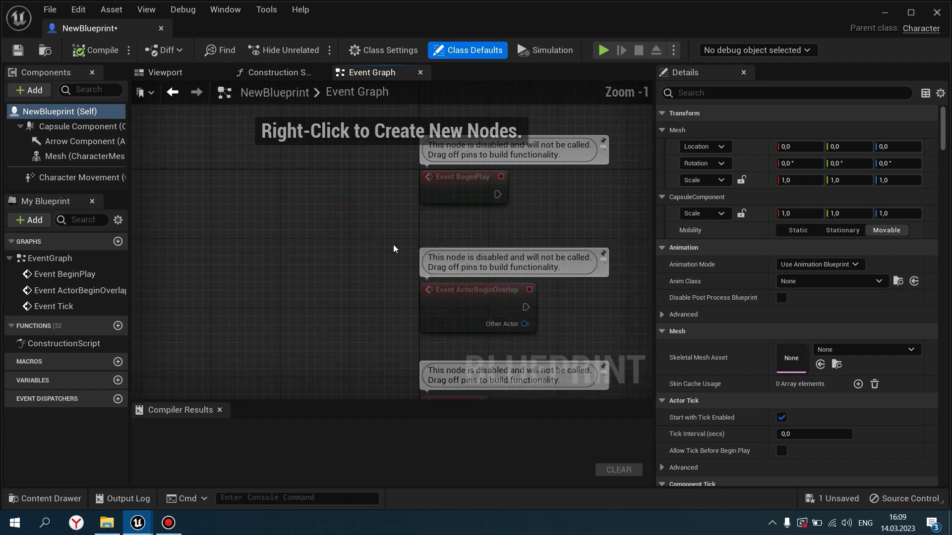
- Inspect NewBlueprint's Construction Script node, then close NewBlueprint and return to the level
click(293, 72)
scroll(401, 219, down, 1)
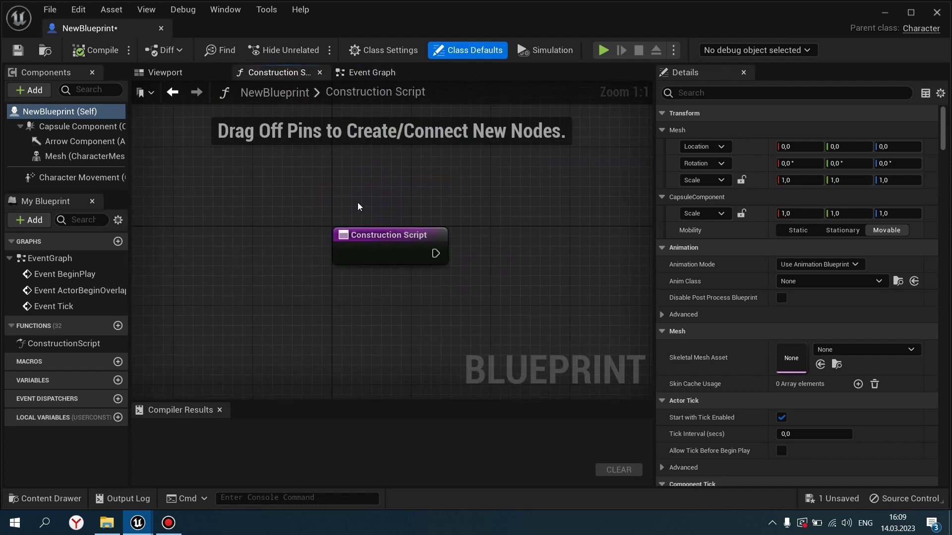
scroll(419, 240, down, 1)
click(419, 240)
scroll(419, 240, up, 2)
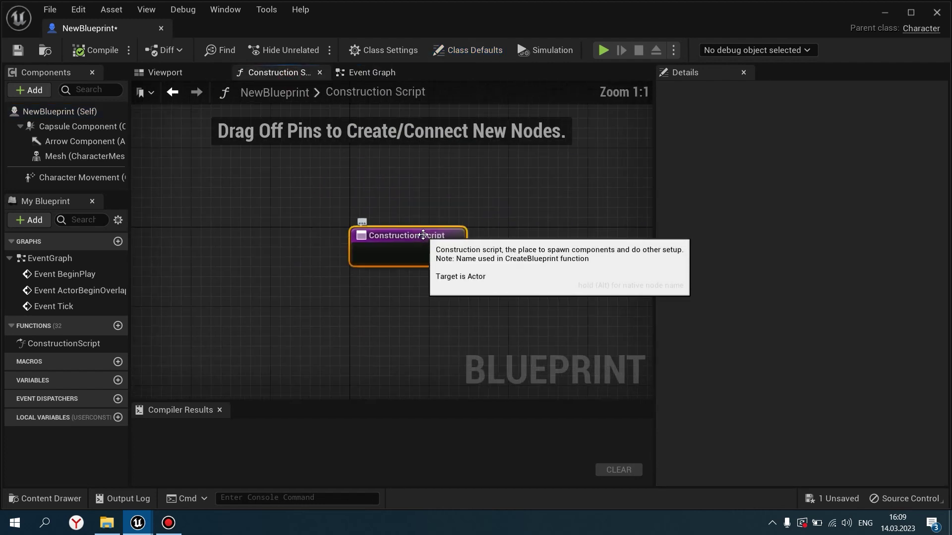
click(468, 229)
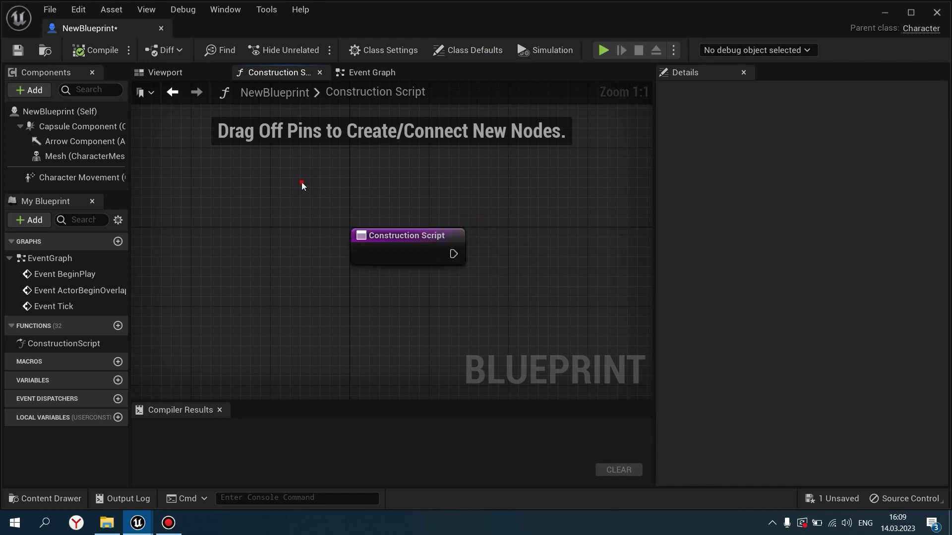
mouse_move(301, 182)
mouse_down()
mouse_move(271, 188)
mouse_move(303, 191)
mouse_up()
click(370, 73)
click(161, 28)
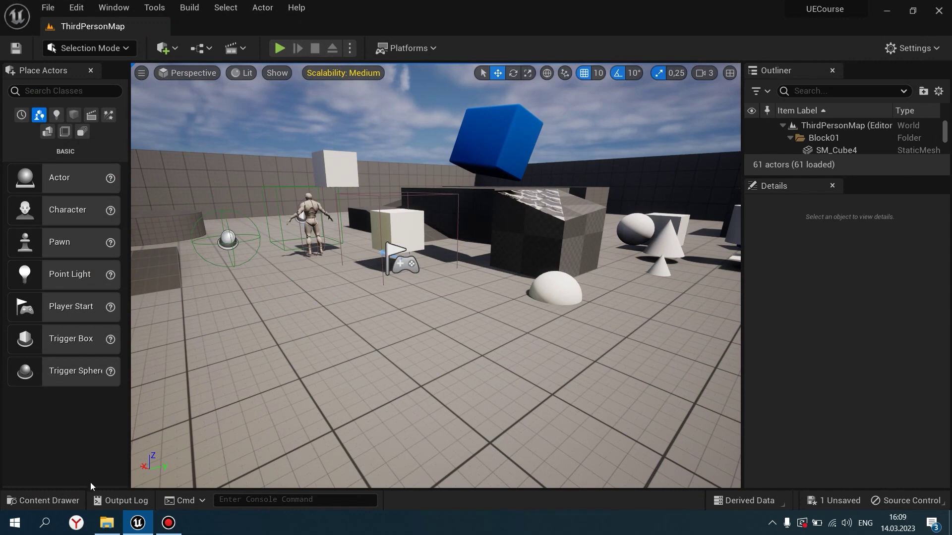
- Delete NewBlueprint from the TestBlueprints folder
click(43, 501)
right_click(346, 440)
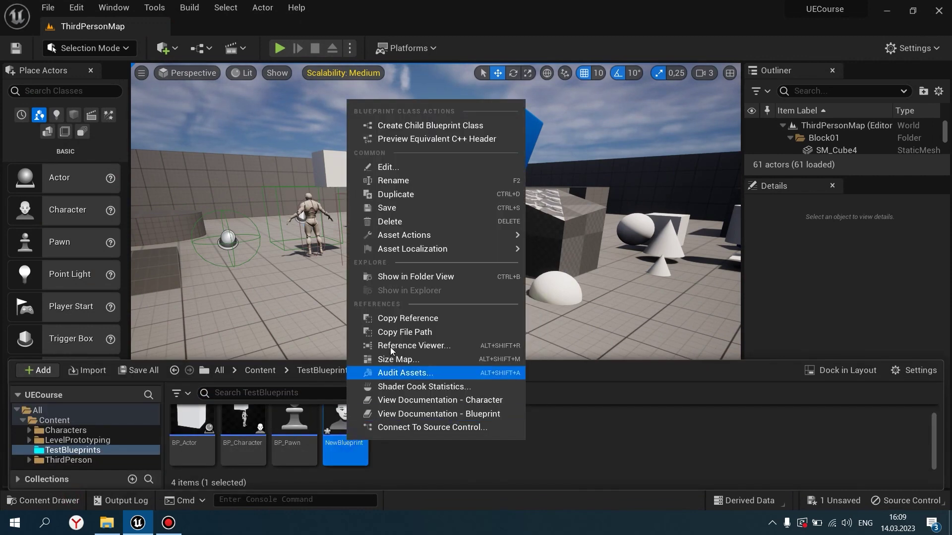
click(390, 220)
click(457, 465)
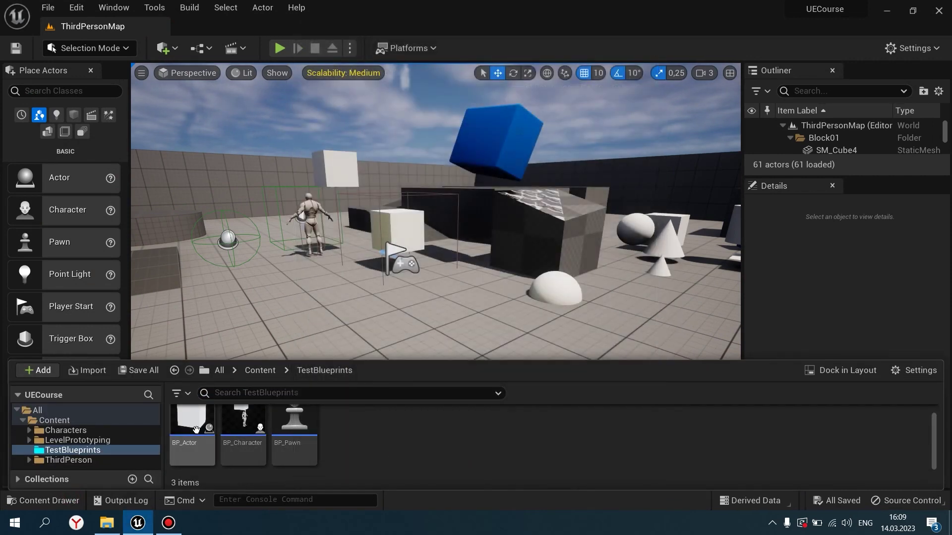
- Open BP_Actor's Construction Script graph and reposition its entry node in view
double_click(193, 430)
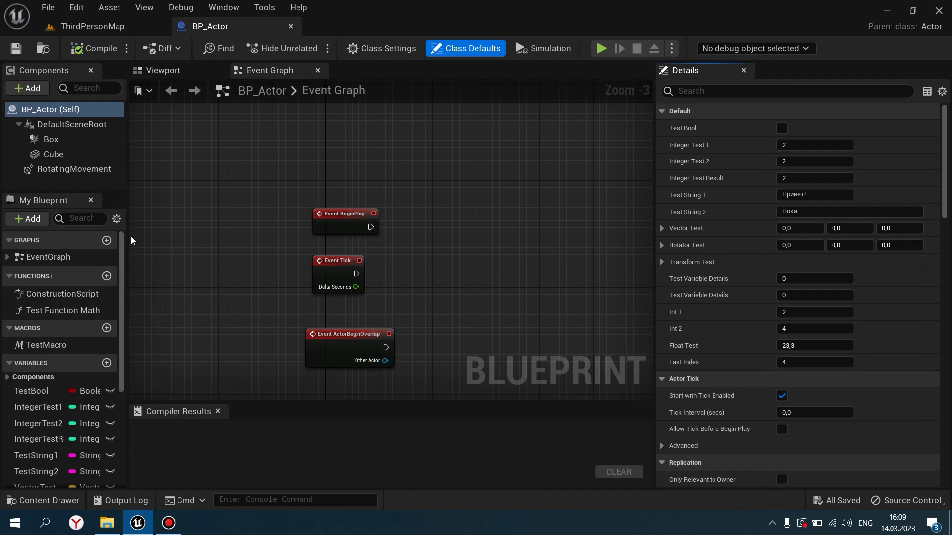
double_click(57, 299)
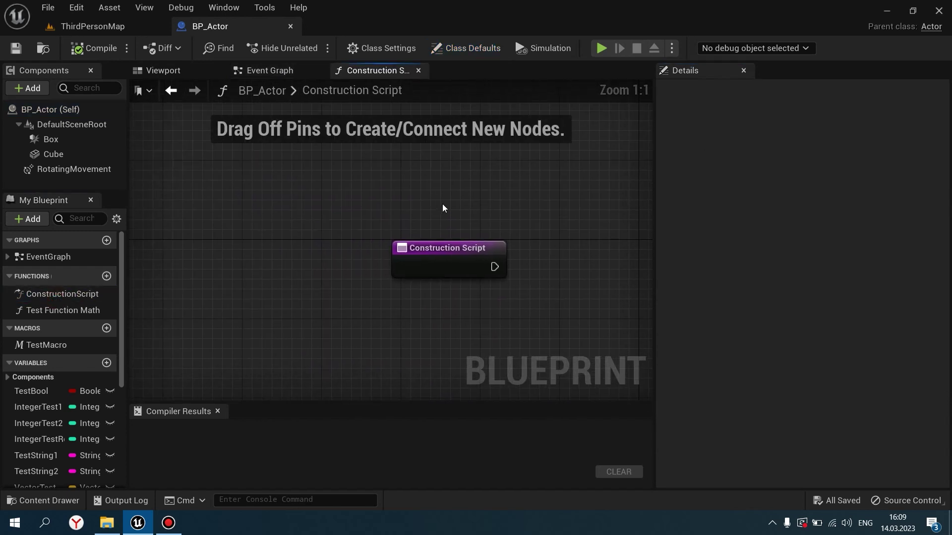
scroll(402, 225, down, 3)
scroll(376, 248, up, 3)
click(361, 251)
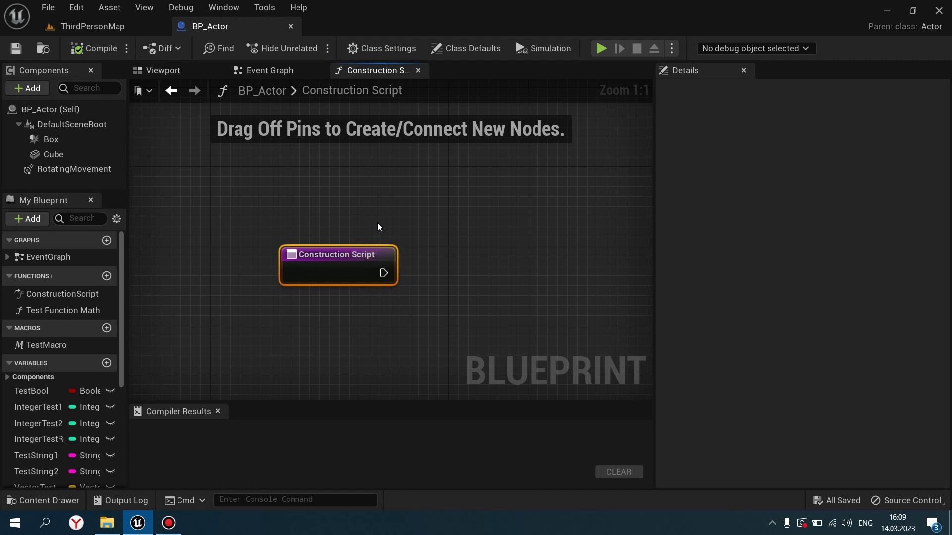
right_drag(377, 227, 336, 281)
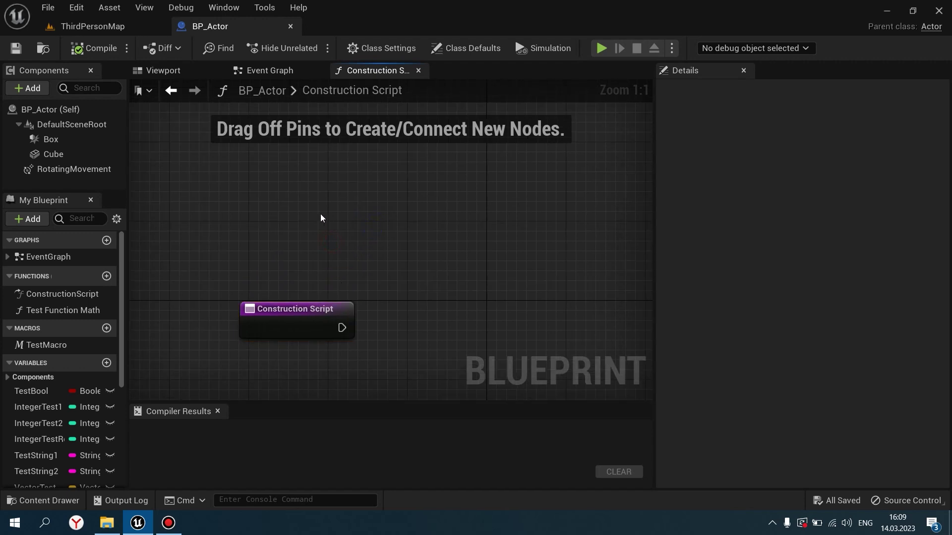
right_drag(330, 279, 378, 278)
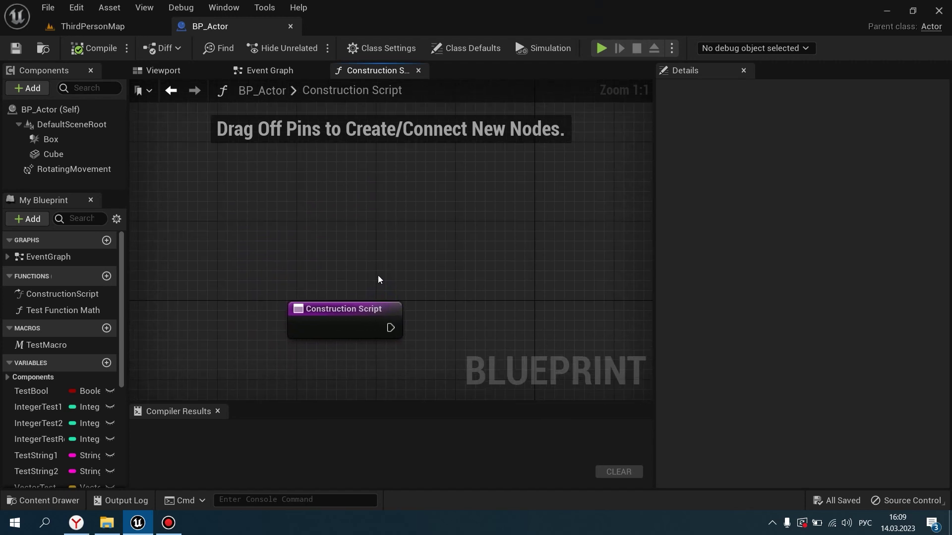
scroll(378, 278, down, 4)
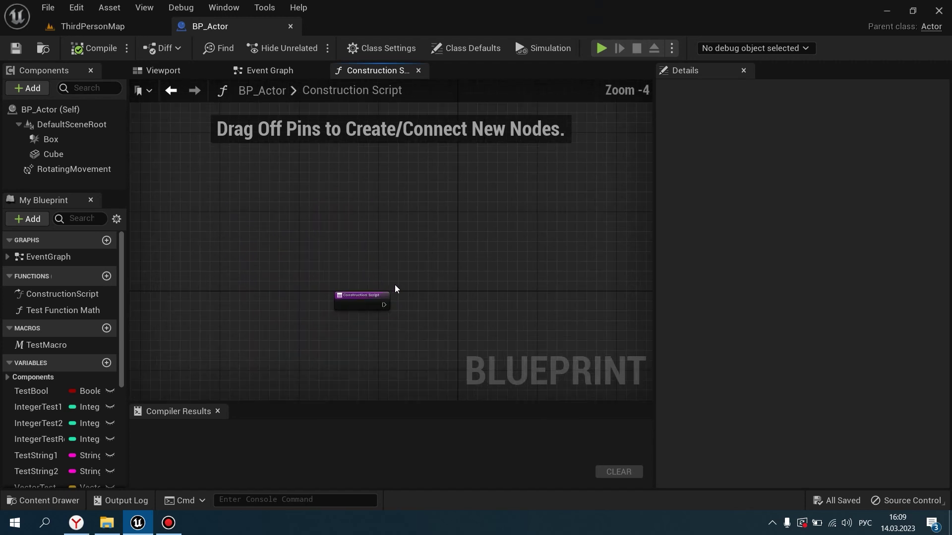
- Launch Paint from Windows search and maximize its window
click(46, 523)
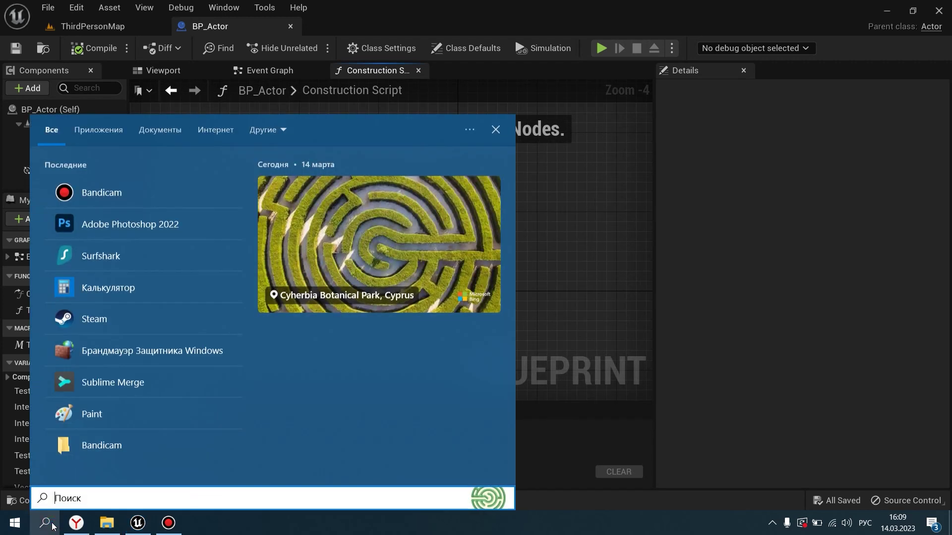
text(paint)
key(Return)
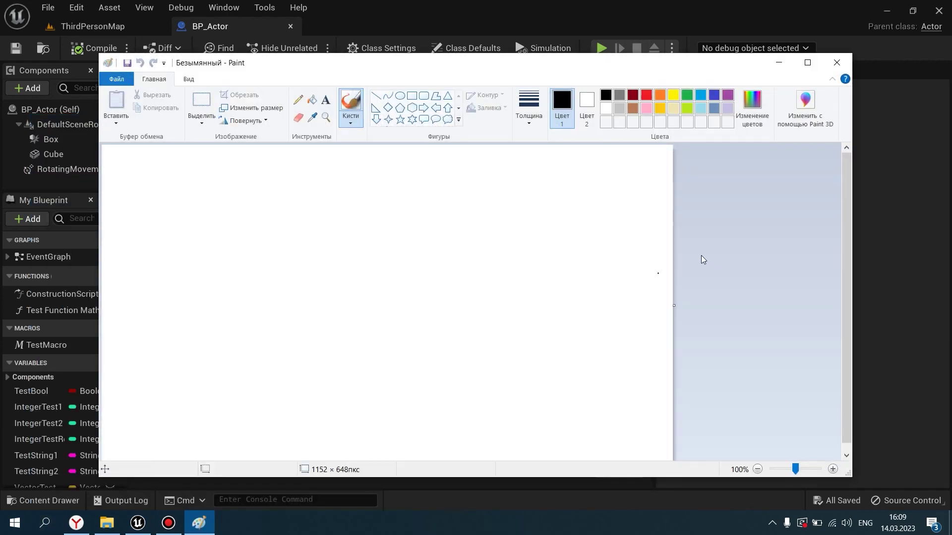
click(807, 63)
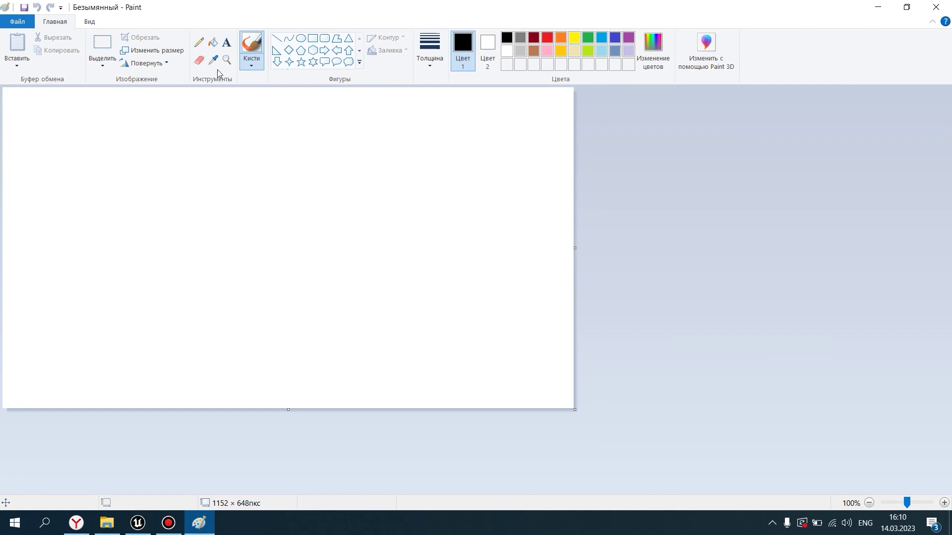
- Hand-letter the word CLASS on the blank canvas
click(251, 64)
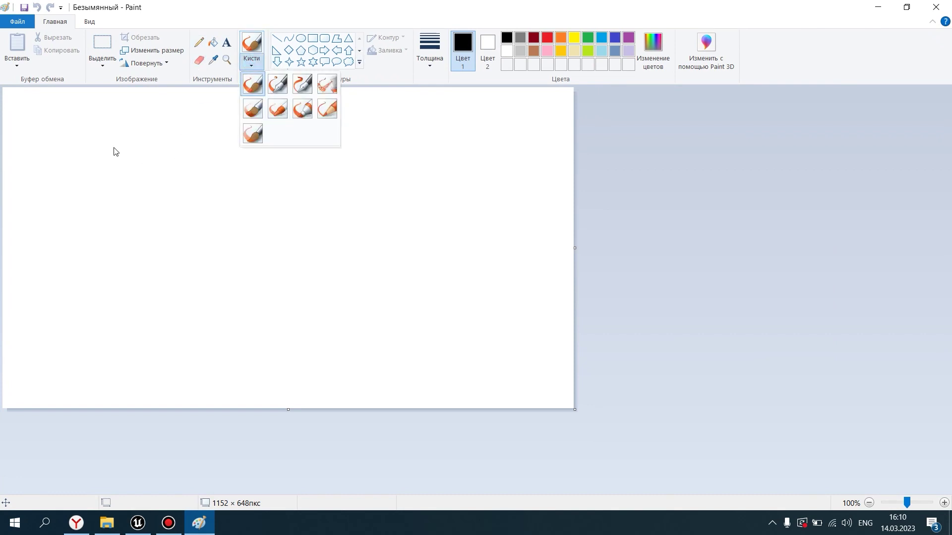
click(559, 4)
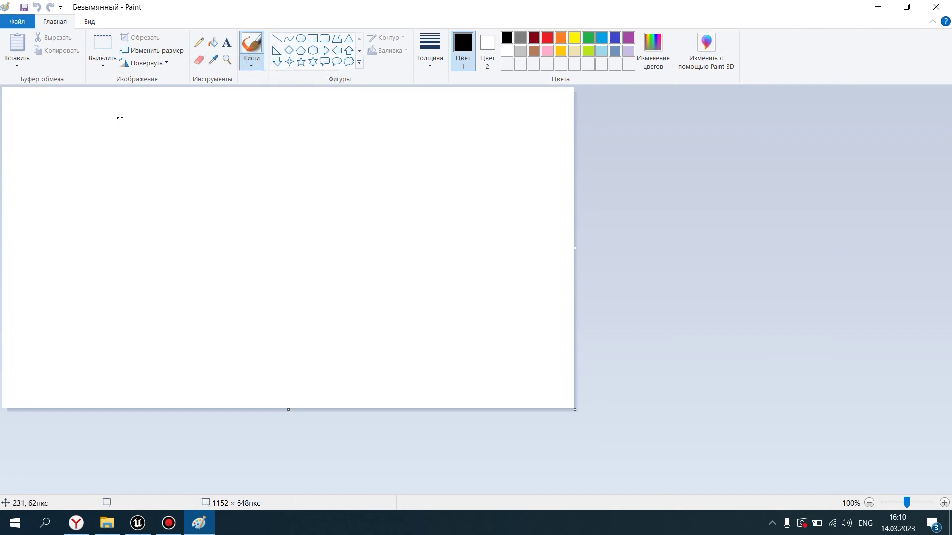
mouse_move(83, 130)
mouse_down()
mouse_move(96, 174)
mouse_move(169, 177)
mouse_move(149, 160)
mouse_move(178, 160)
mouse_up()
drag(200, 140, 186, 184)
drag(229, 139, 213, 180)
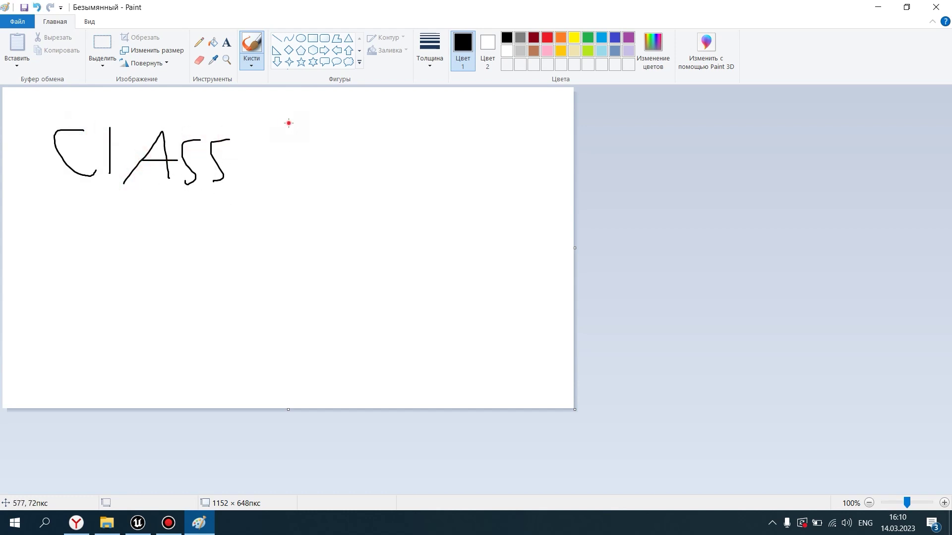
- Add brackets containing b A C after CLASS and a downward arrow beneath it
drag(289, 122, 283, 193)
drag(523, 114, 534, 199)
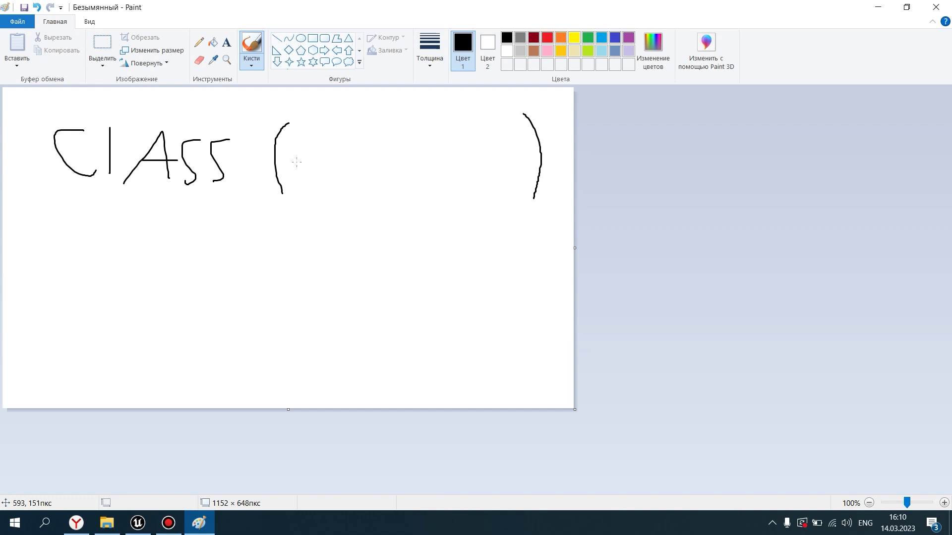
drag(297, 162, 444, 159)
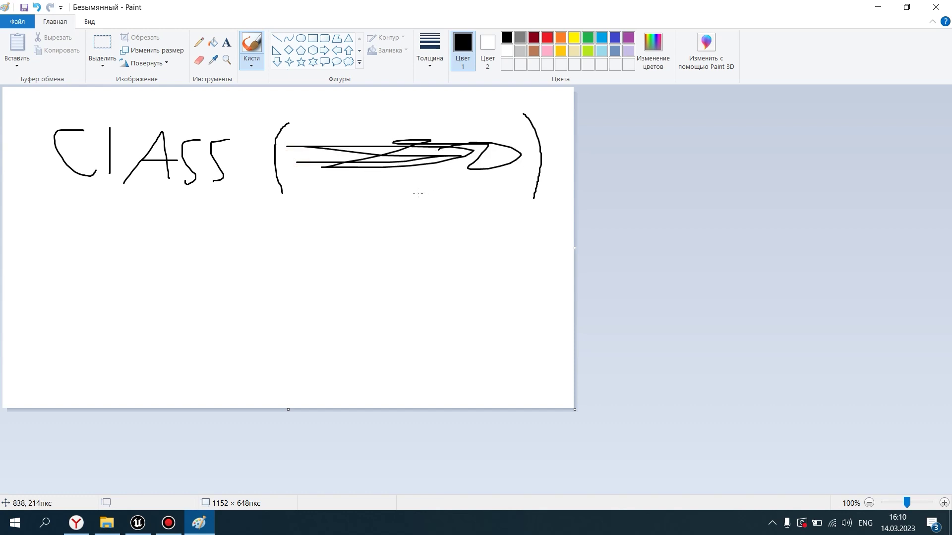
key(ctrl+z)
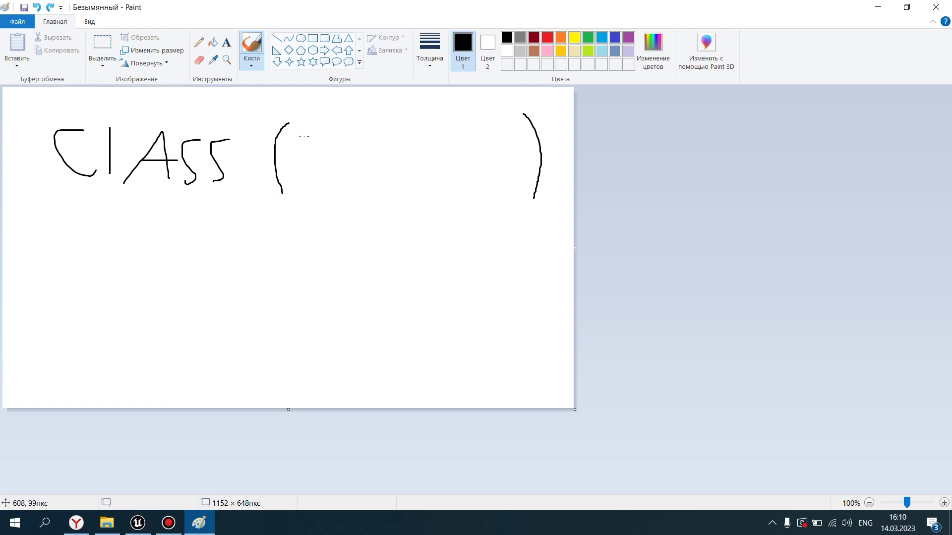
mouse_move(310, 132)
mouse_down()
mouse_move(311, 188)
mouse_move(316, 174)
mouse_move(396, 190)
mouse_move(402, 166)
mouse_up()
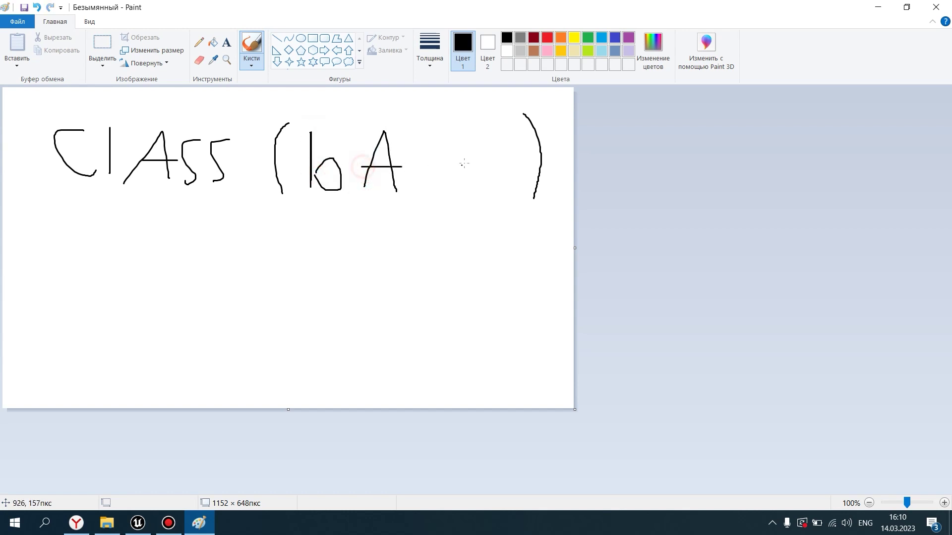
drag(470, 137, 492, 184)
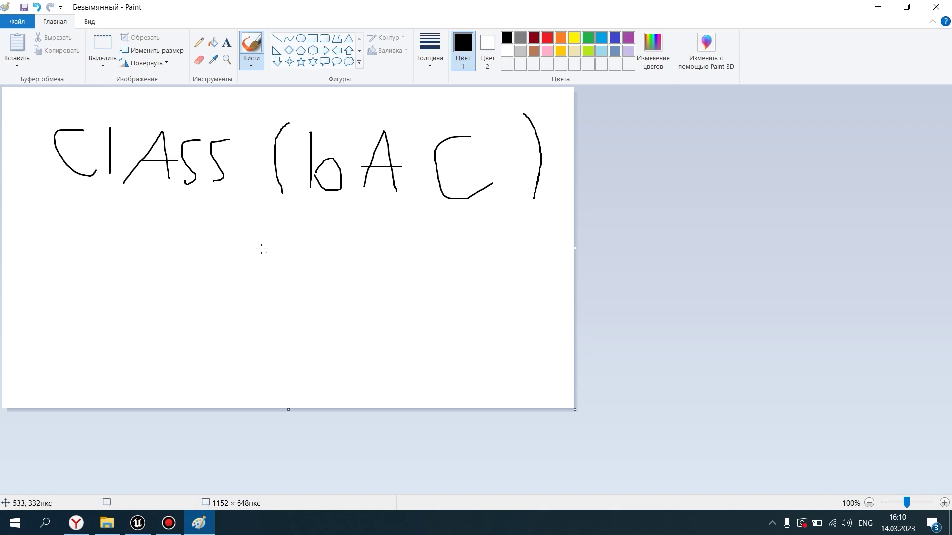
mouse_move(201, 201)
mouse_down()
mouse_move(201, 238)
mouse_move(239, 215)
mouse_up()
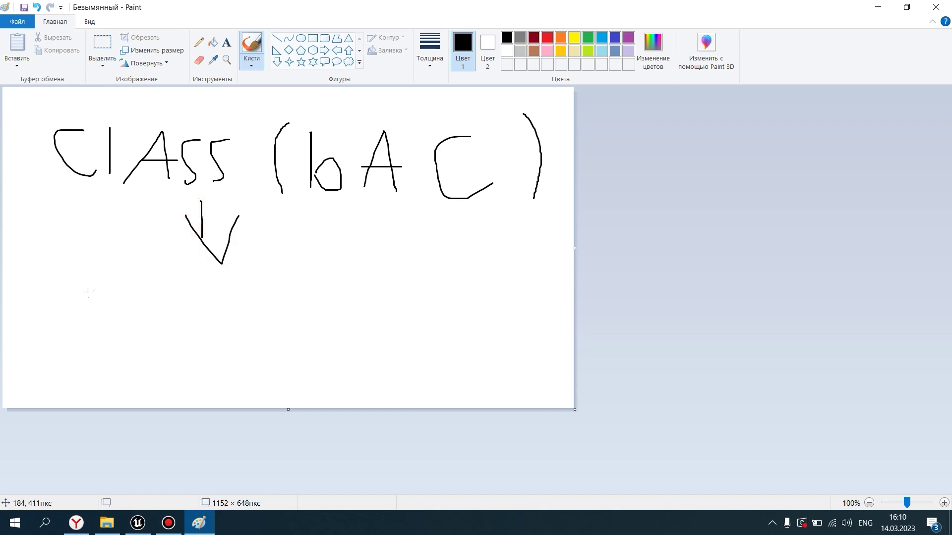
- Handwrite a word under the arrow below CLASS, redrawing its final letters
mouse_move(98, 266)
mouse_down()
mouse_move(90, 294)
mouse_move(122, 299)
mouse_move(133, 259)
mouse_up()
mouse_move(156, 270)
mouse_down()
mouse_move(151, 311)
mouse_move(205, 264)
mouse_move(235, 306)
mouse_up()
mouse_move(258, 266)
mouse_down()
mouse_move(236, 292)
mouse_move(260, 293)
mouse_up()
mouse_move(272, 275)
mouse_down()
mouse_move(306, 270)
mouse_move(270, 298)
mouse_move(324, 271)
mouse_move(301, 291)
mouse_up()
key(ctrl+z)
key(ctrl+z)
drag(299, 249, 317, 285)
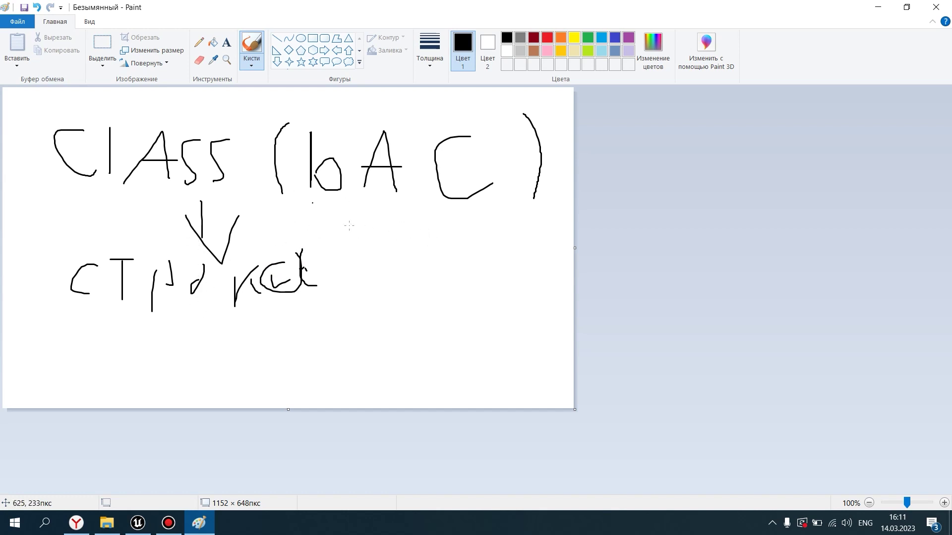
- Draw a second downward arrow under the brackets and remove a stray stroke near CLASS
mouse_move(485, 215)
mouse_down()
mouse_move(490, 320)
mouse_move(536, 296)
mouse_up()
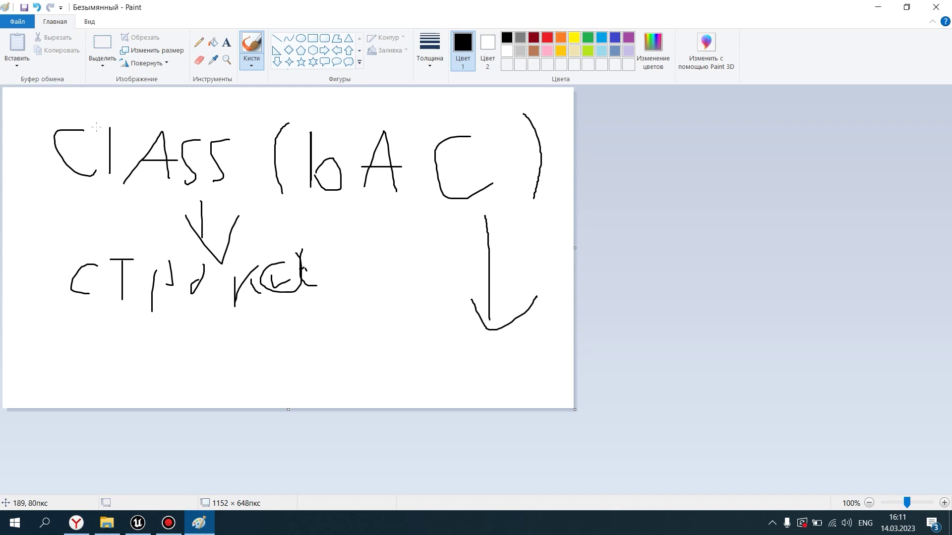
drag(85, 117, 44, 142)
key(ctrl+z)
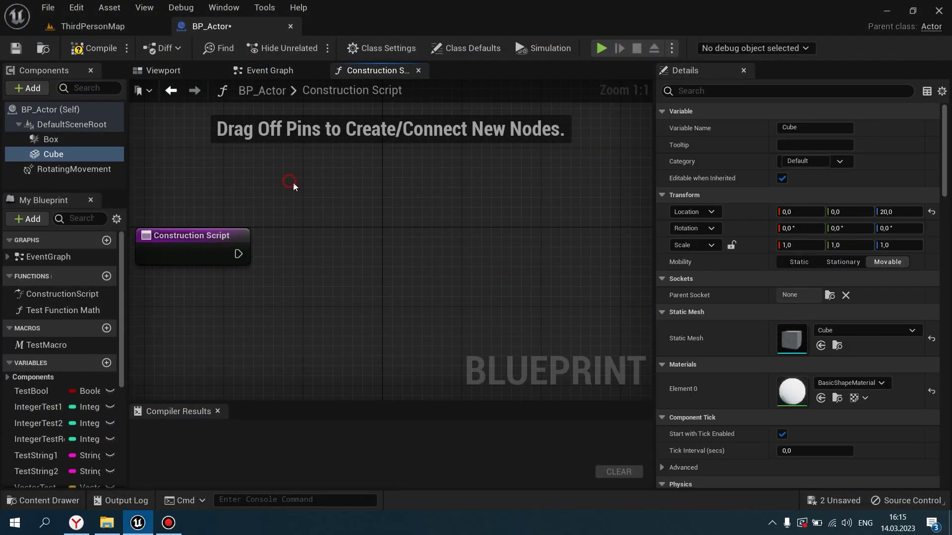
right_drag(293, 182, 369, 220)
- Inspect the Cube in BP_Actor's Viewport, dismissing the Add component list unused
click(169, 78)
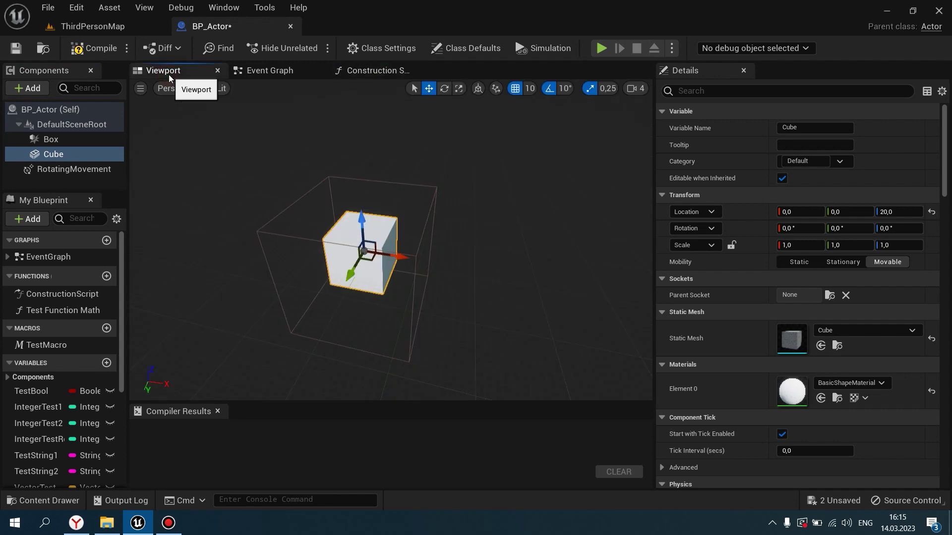
scroll(353, 233, up, 5)
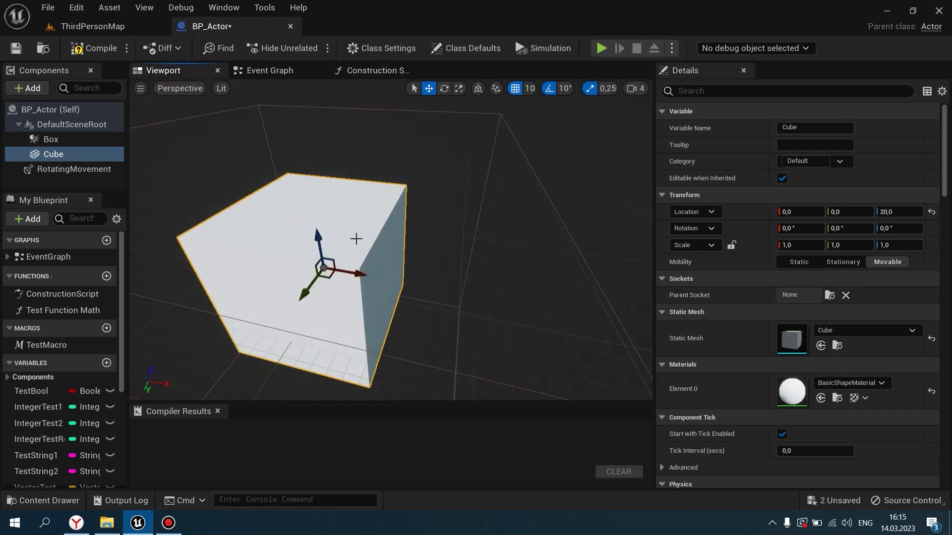
scroll(355, 240, down, 5)
drag(355, 240, 357, 239)
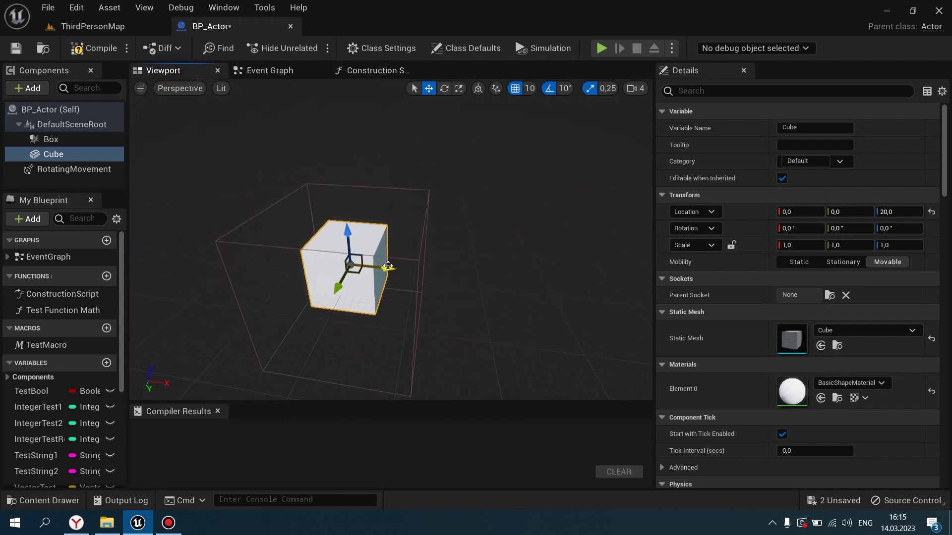
click(25, 89)
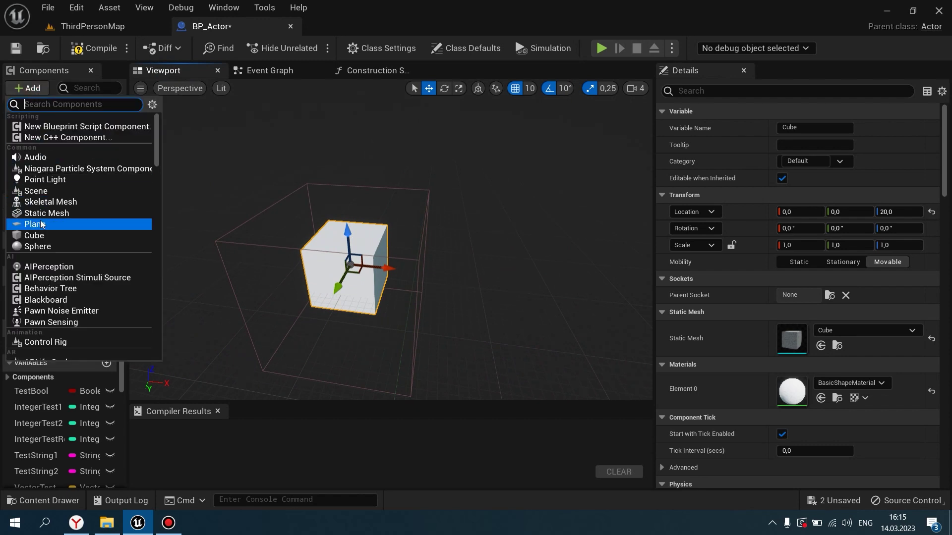
key(Escape)
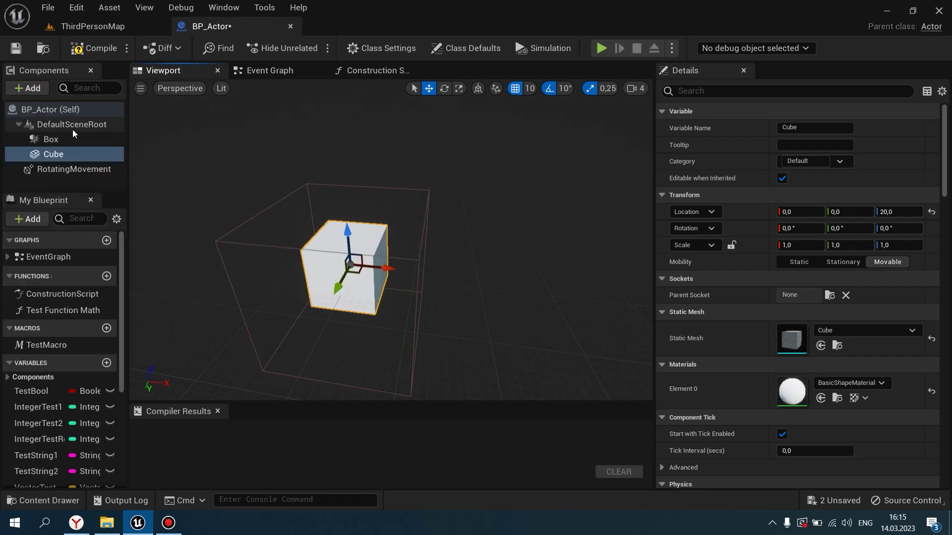
- Pull the camera back from the Cube and return to the Construction Script graph
drag(275, 212, 276, 233)
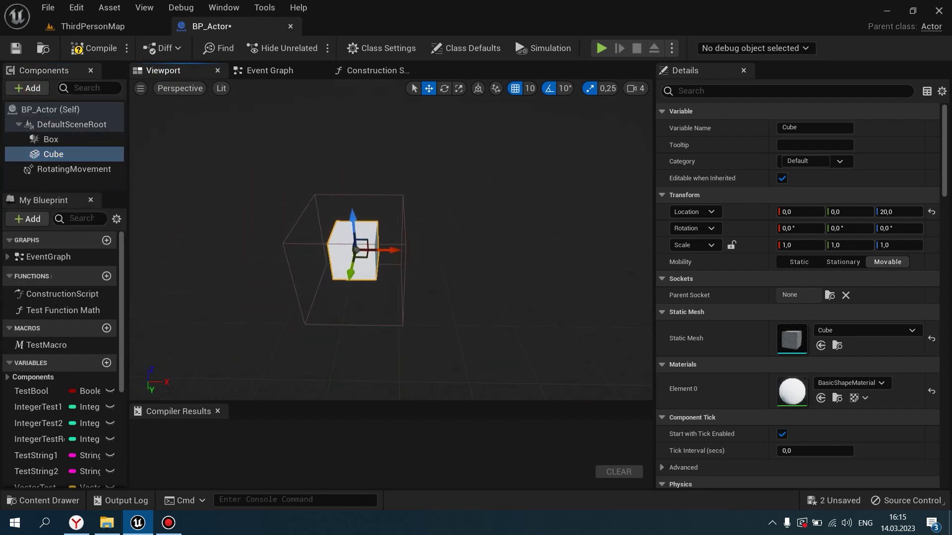
drag(177, 213, 177, 230)
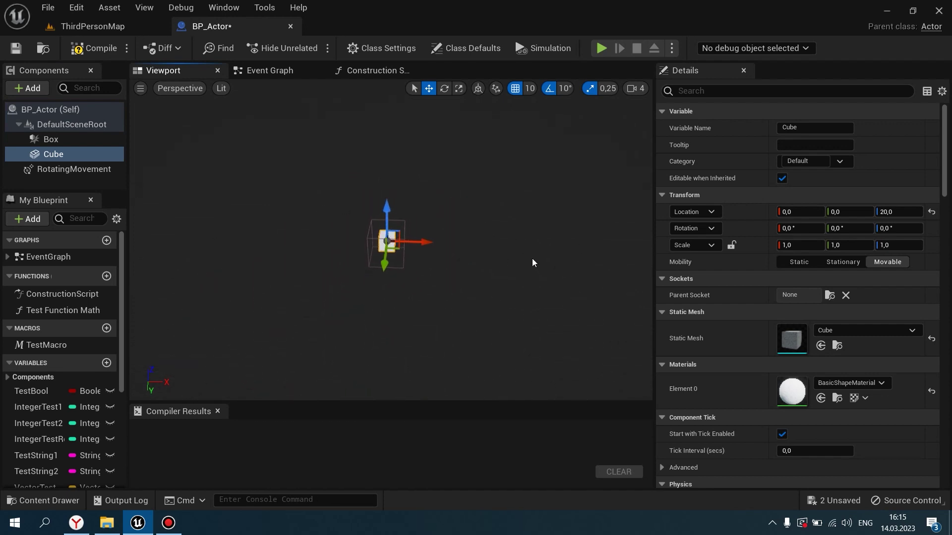
scroll(358, 247, up, 2)
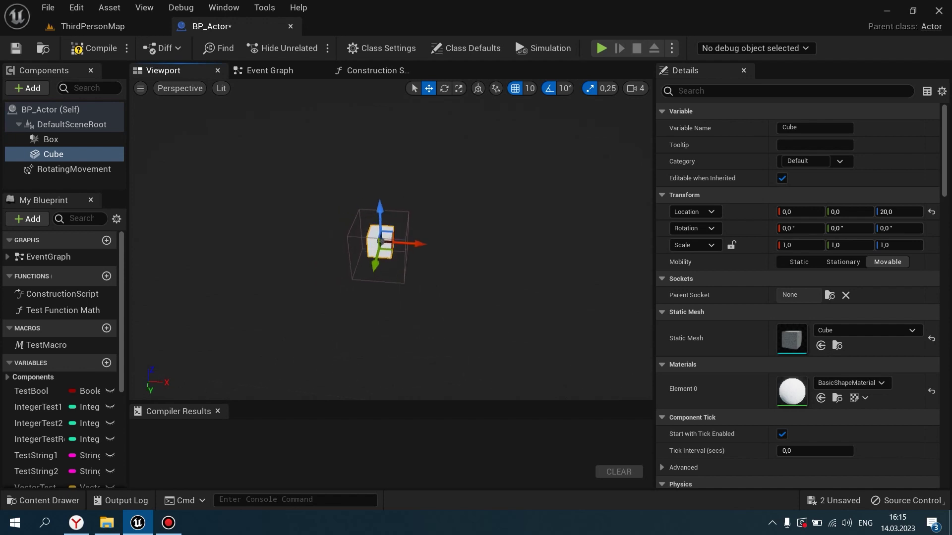
scroll(358, 247, up, 5)
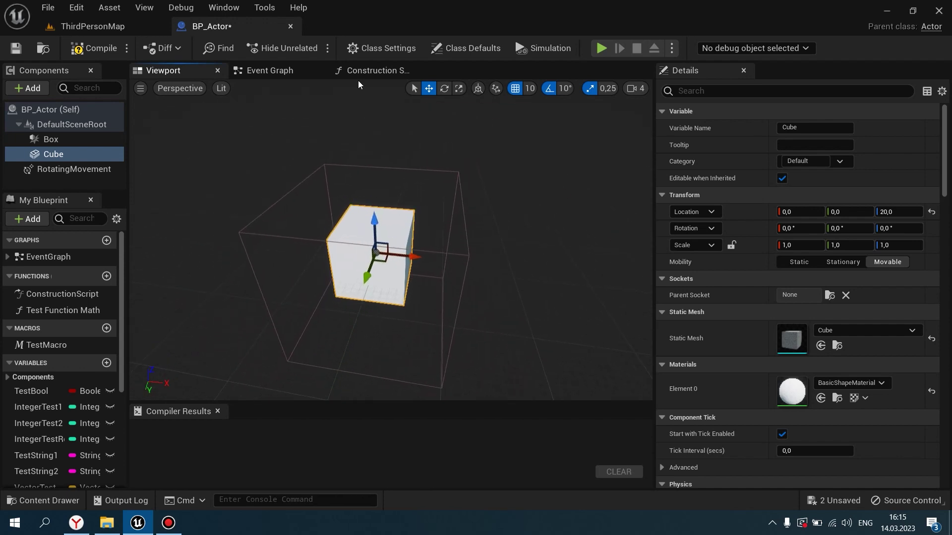
click(358, 79)
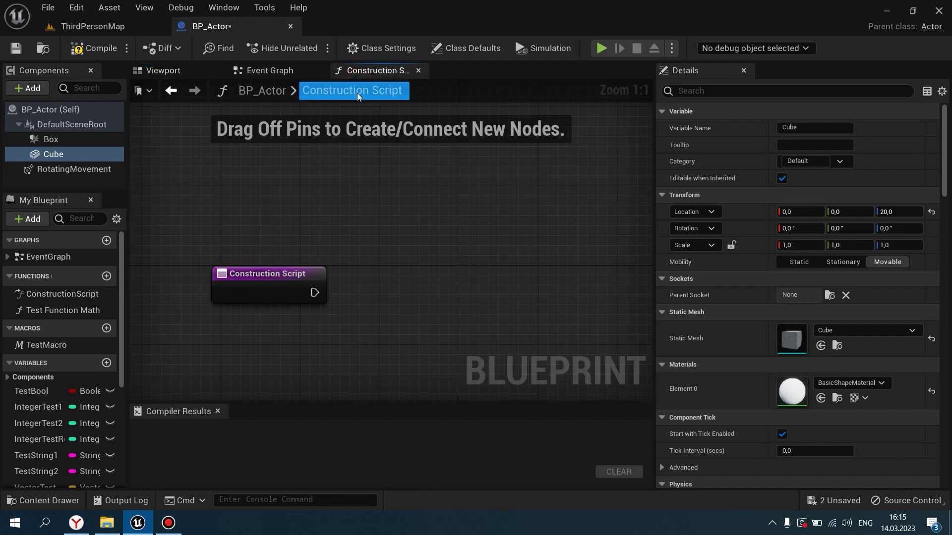
- Place an Add Static Mesh Component node and split its Relative Transform into Location, Rotation, Scale
right_drag(354, 217, 317, 188)
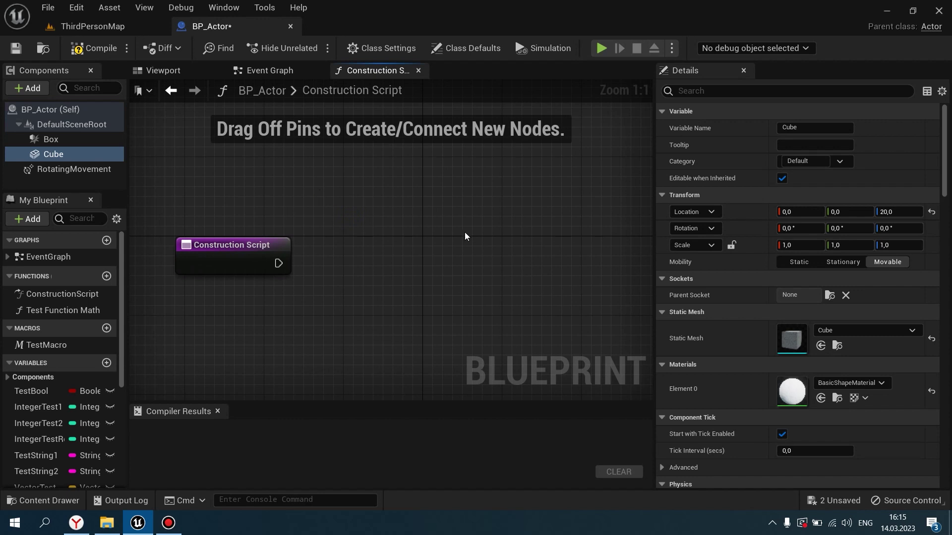
right_click(481, 245)
text(Add Static)
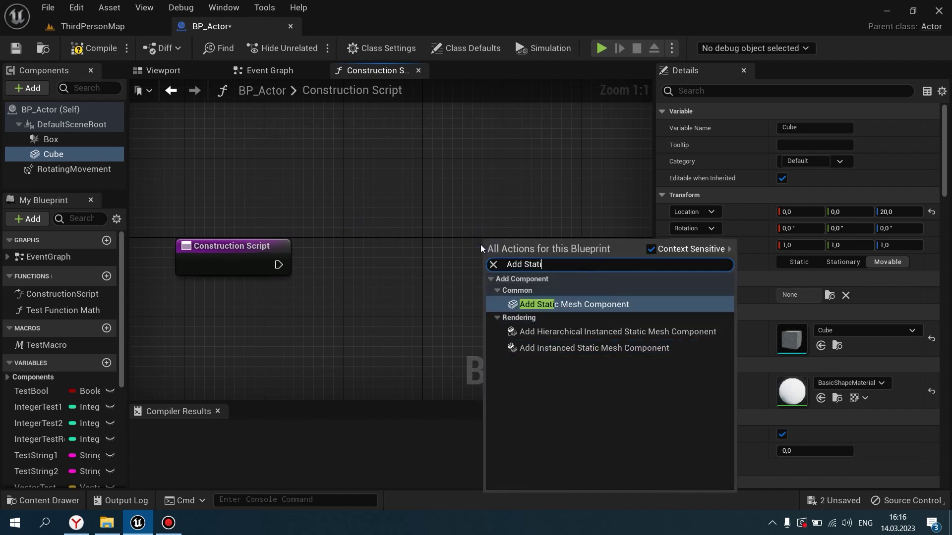
key(Return)
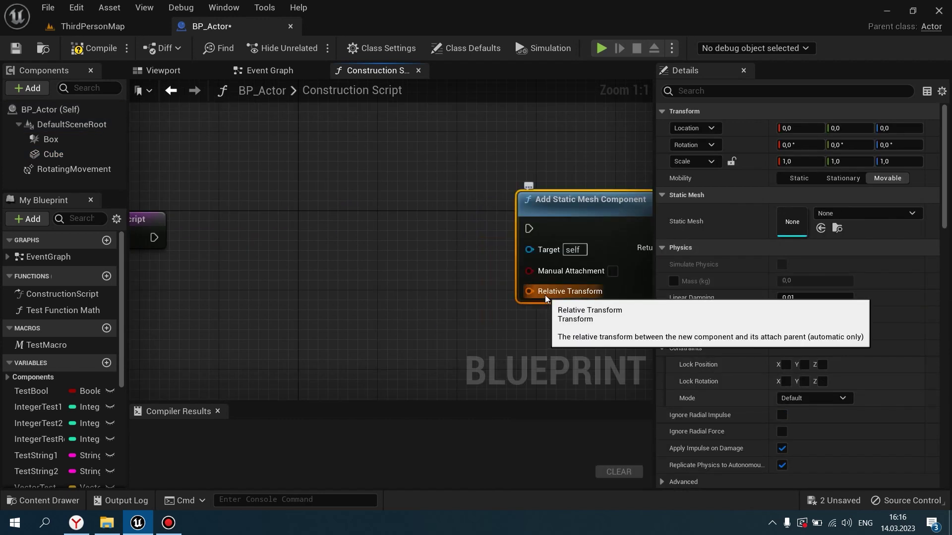
right_click(546, 296)
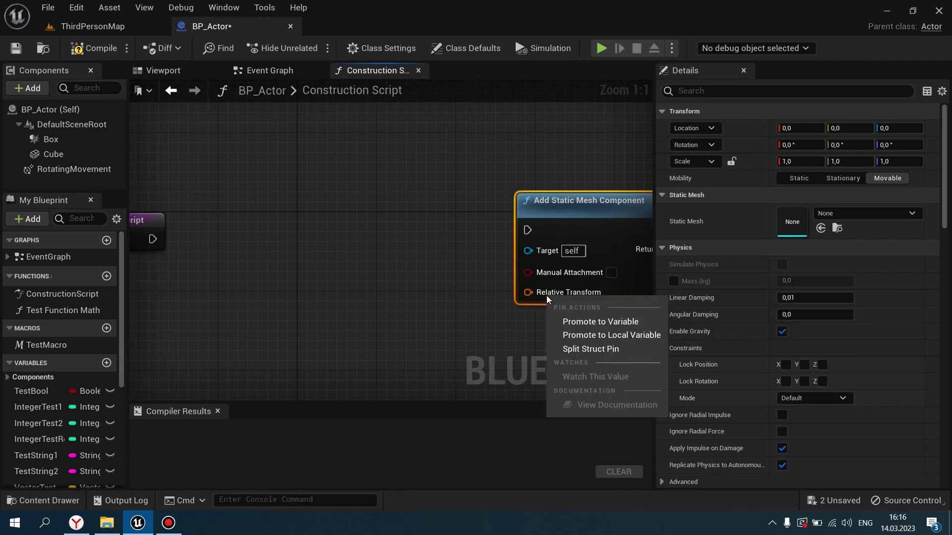
click(568, 347)
right_drag(568, 346, 464, 289)
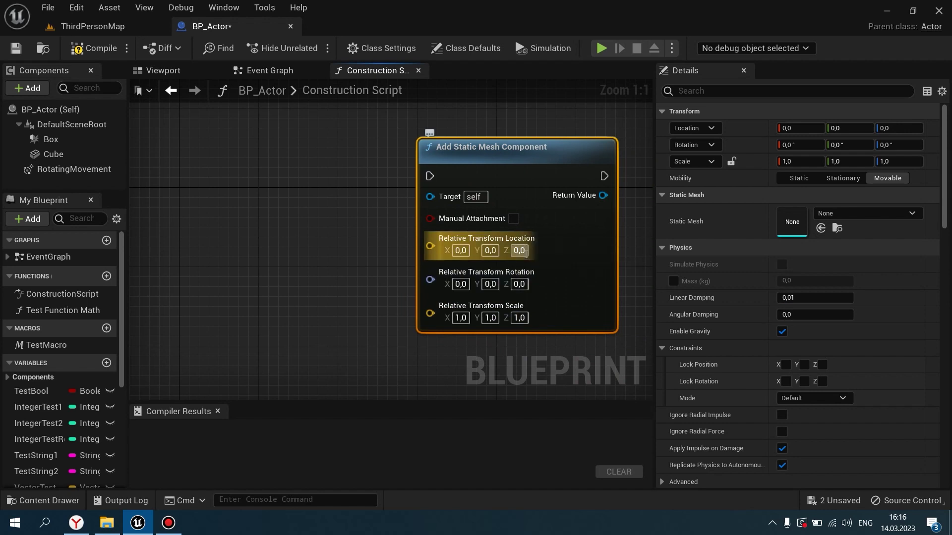
right_drag(431, 314, 450, 286)
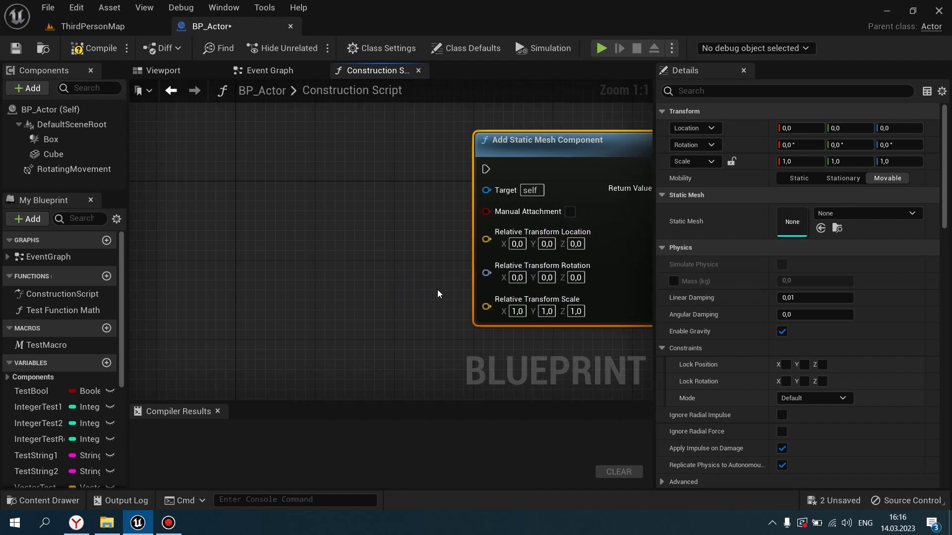
scroll(408, 280, down, 1)
mouse_move(446, 194)
right_down()
mouse_move(509, 198)
mouse_move(434, 193)
right_up()
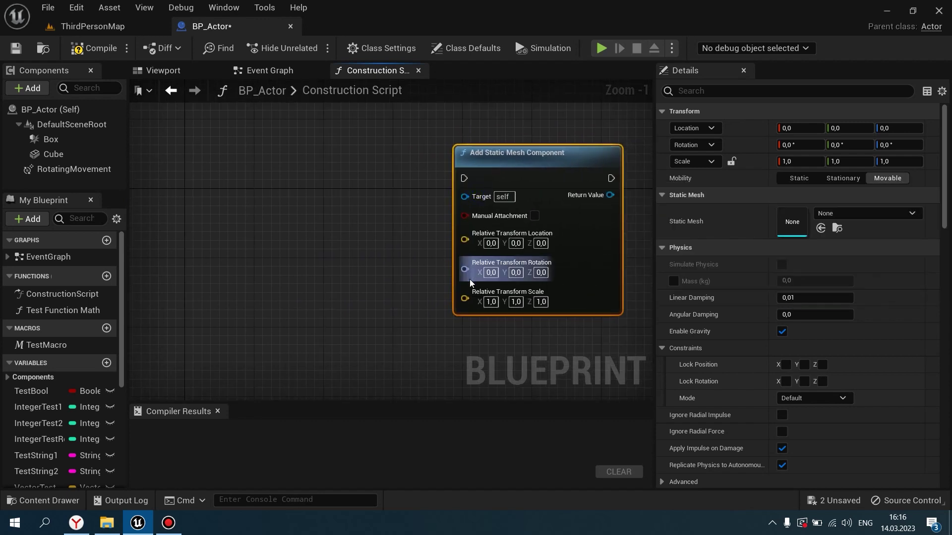
- Add a Make Transform node left of the mesh node
right_click(363, 294)
text(Ma)
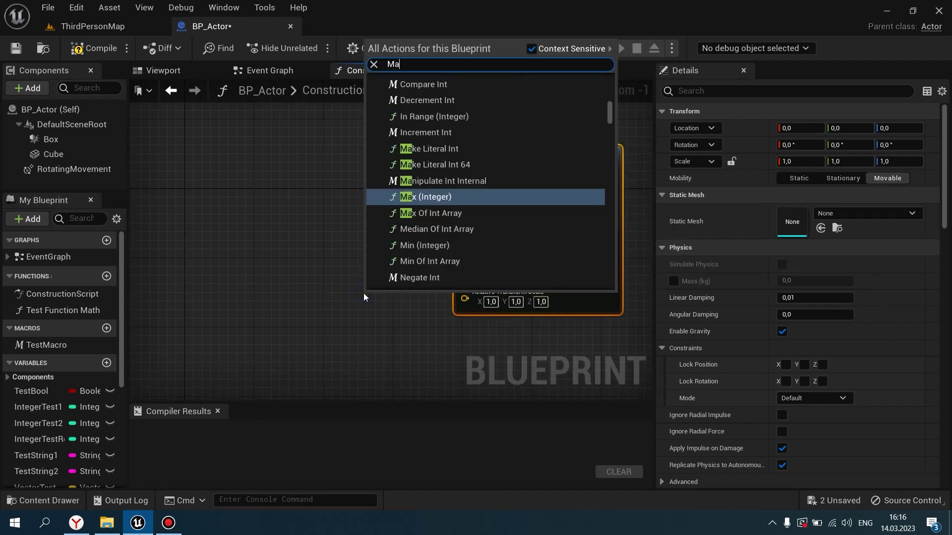
text(ke Vector)
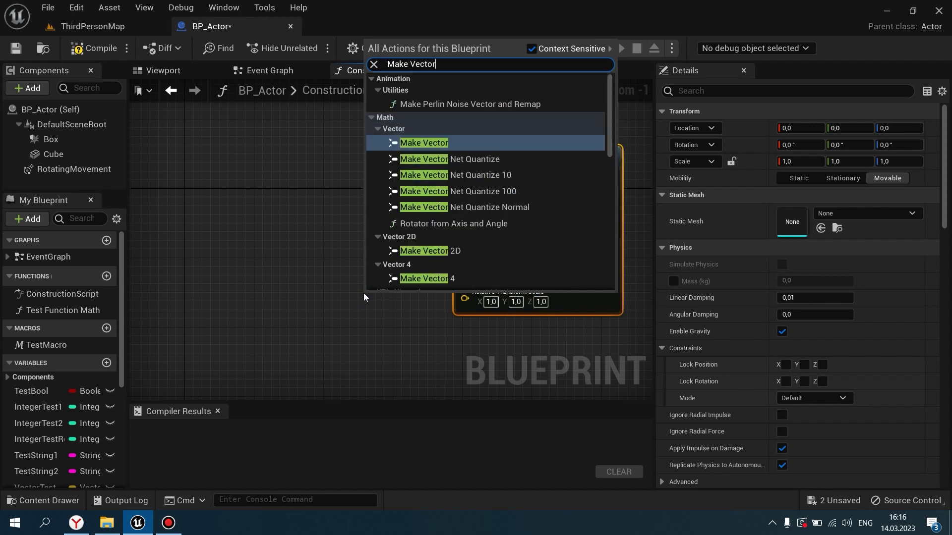
key(BackSpace)
key(BackSpace)
key(BackSpace)
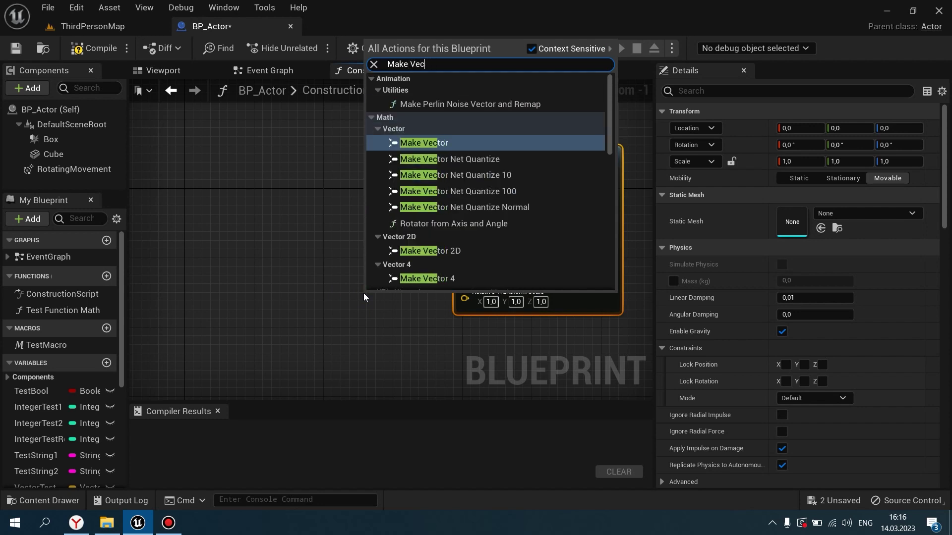
key(BackSpace)
key(BackSpace)
key(BackSpace)
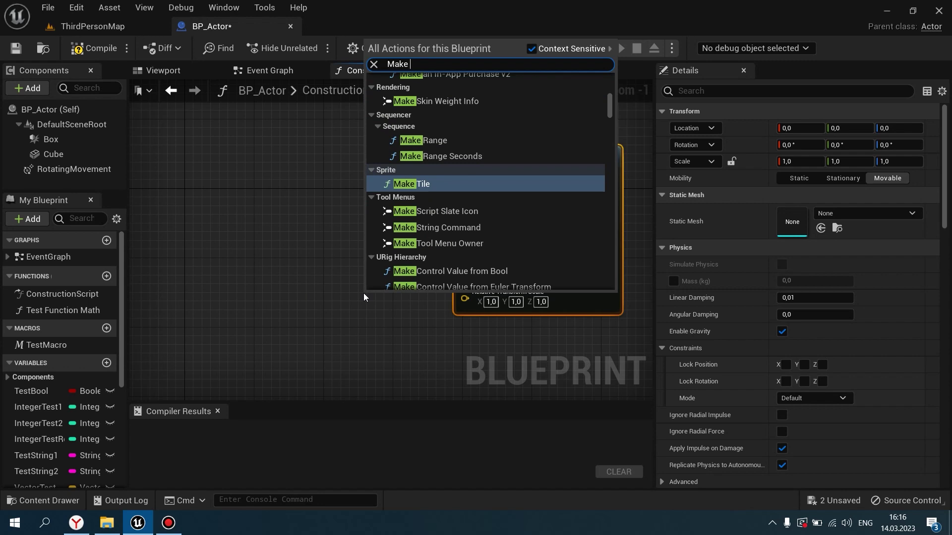
text(Transform)
key(Return)
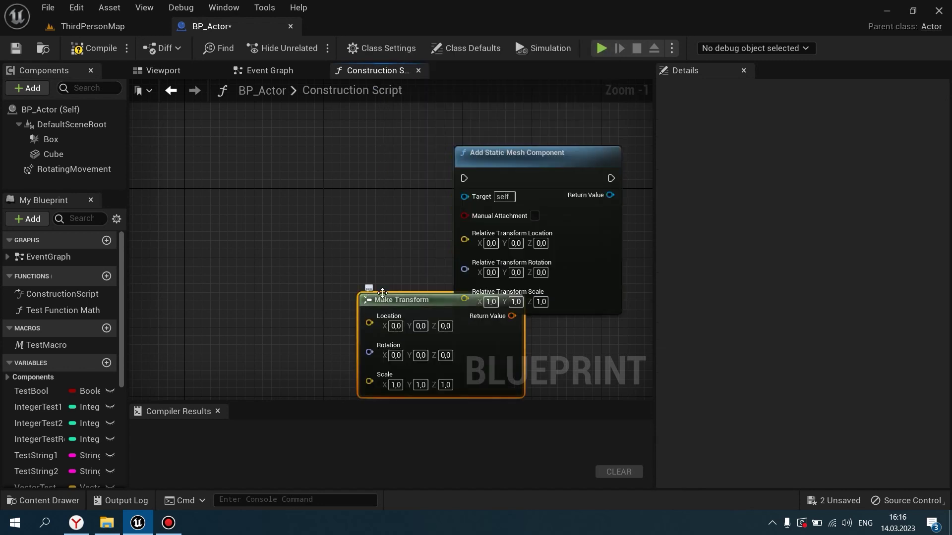
drag(363, 293, 225, 258)
scroll(349, 258, up, 1)
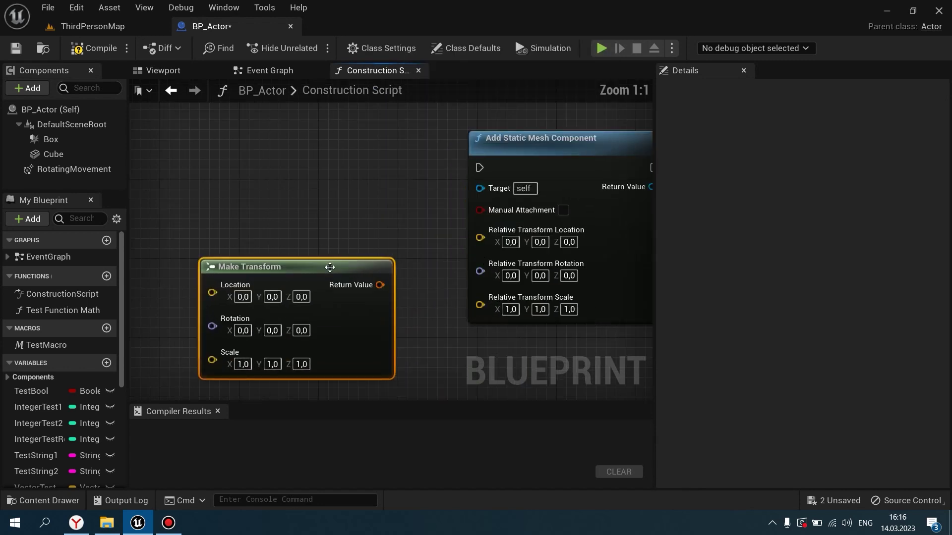
- Split Make Transform's output, wire Location to the mesh's Relative Transform Location, and split its Location input
right_click(378, 285)
click(415, 343)
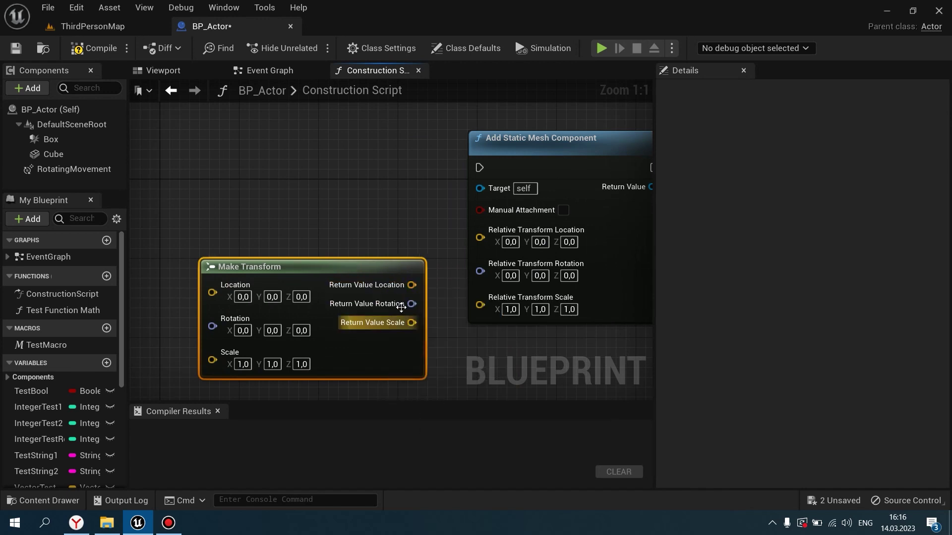
mouse_move(411, 285)
mouse_down()
mouse_move(443, 279)
mouse_move(480, 236)
mouse_up()
scroll(335, 239, down, 1)
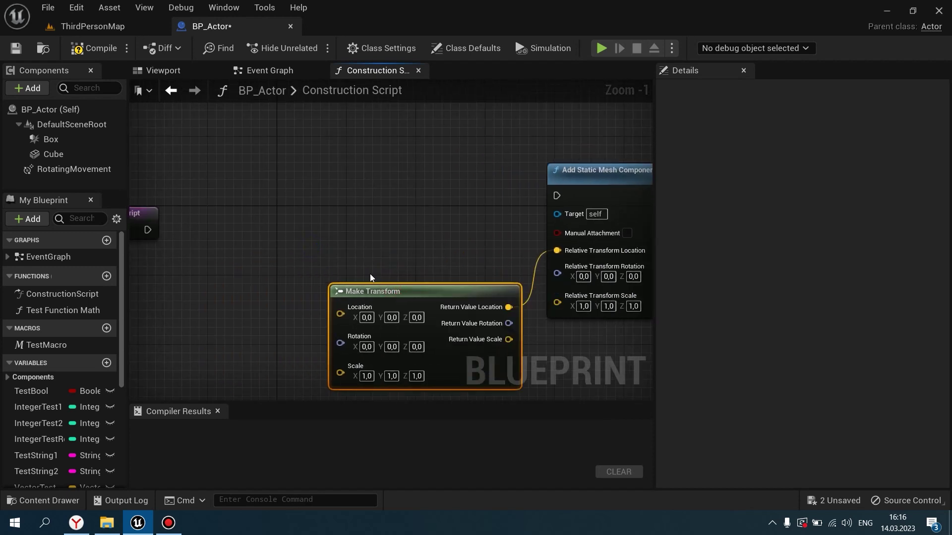
right_drag(368, 270, 448, 260)
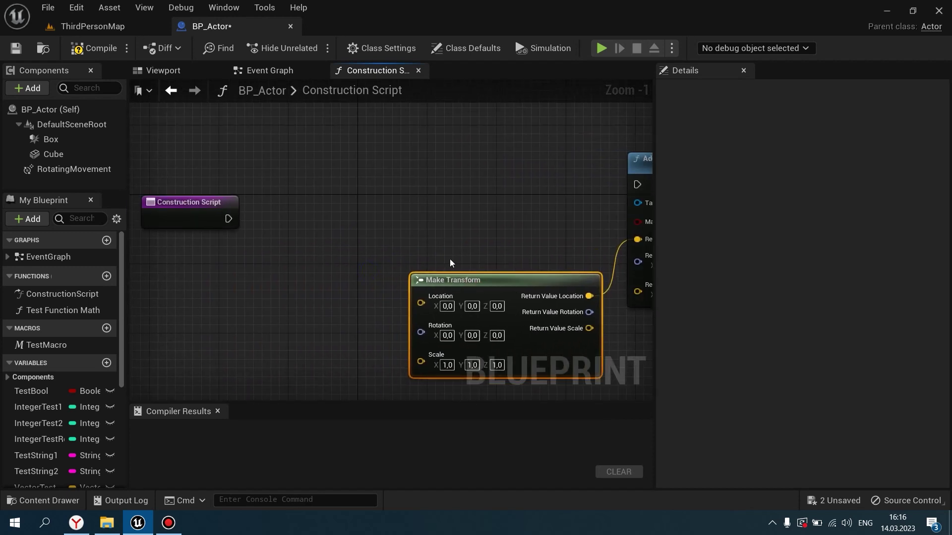
scroll(412, 273, up, 1)
right_click(423, 305)
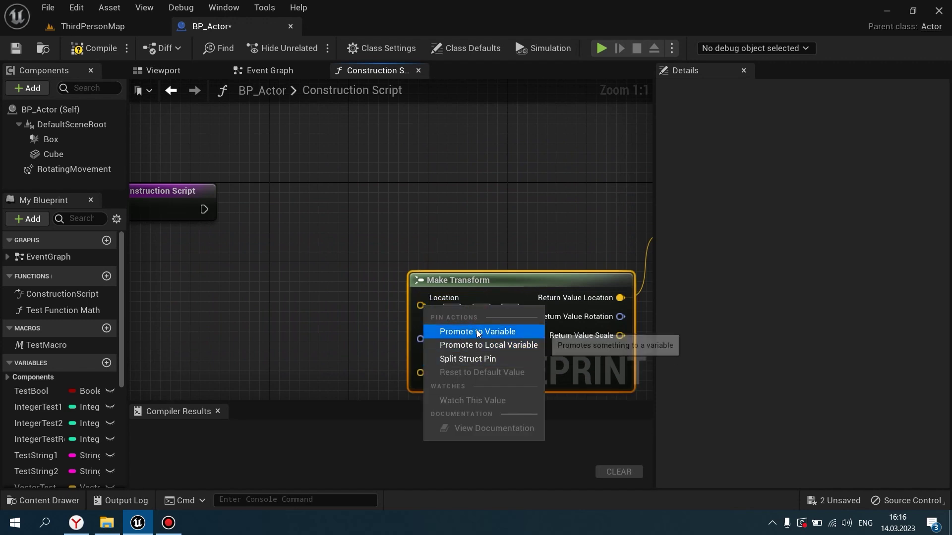
click(484, 357)
right_drag(346, 308, 368, 269)
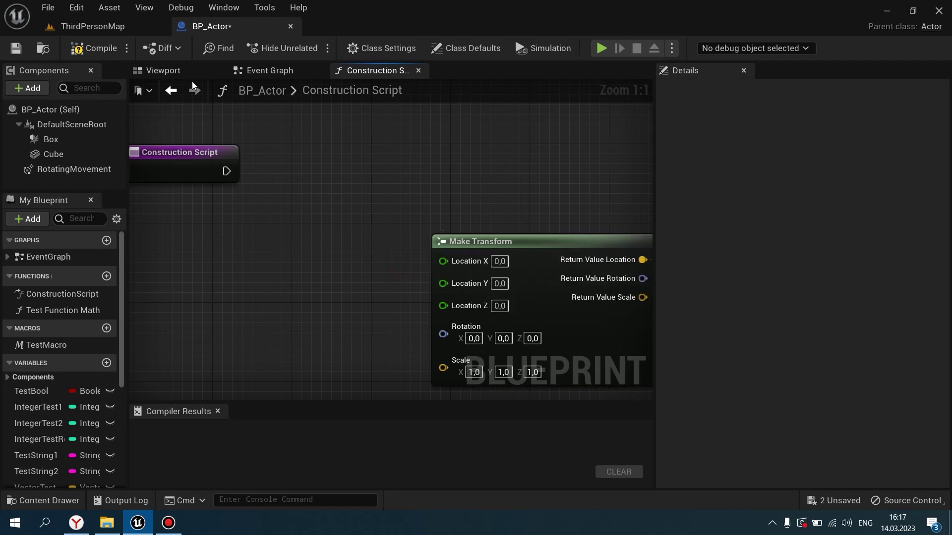
click(163, 70)
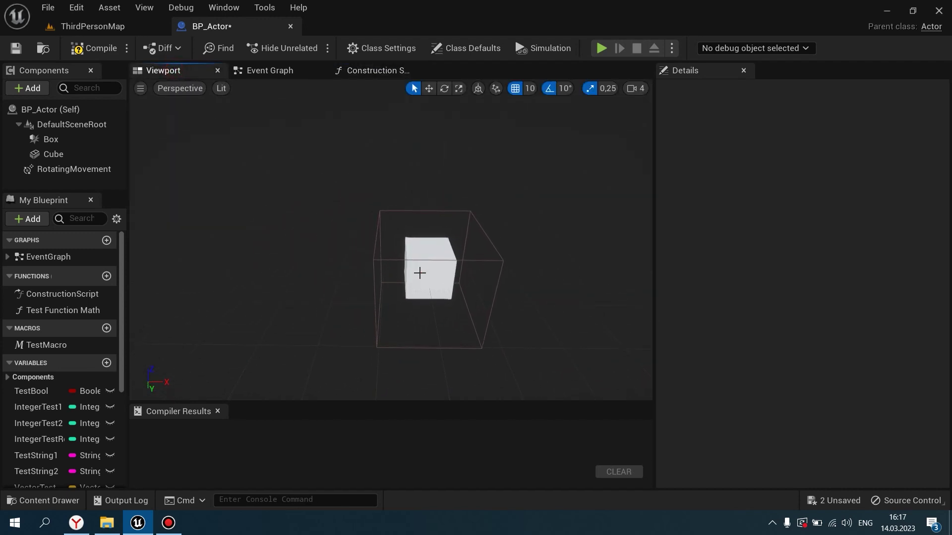
click(419, 272)
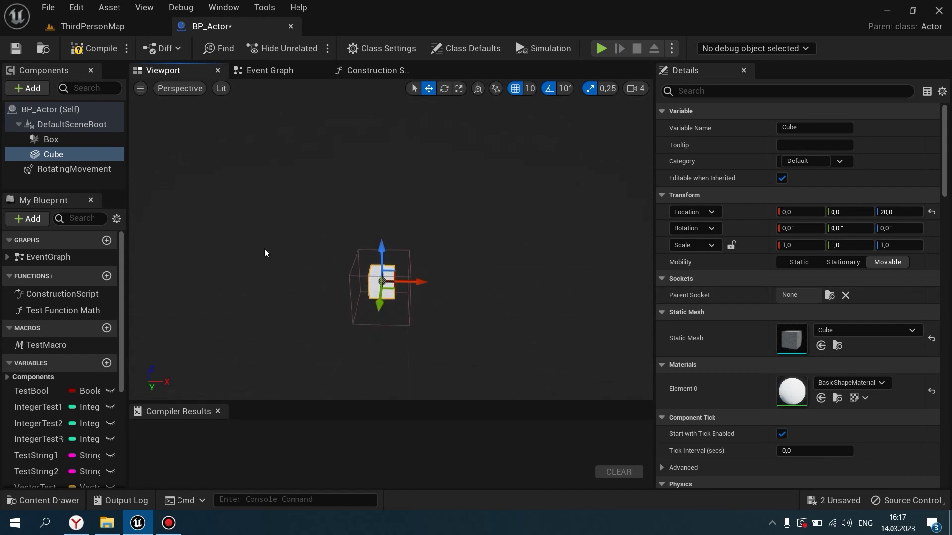
click(375, 70)
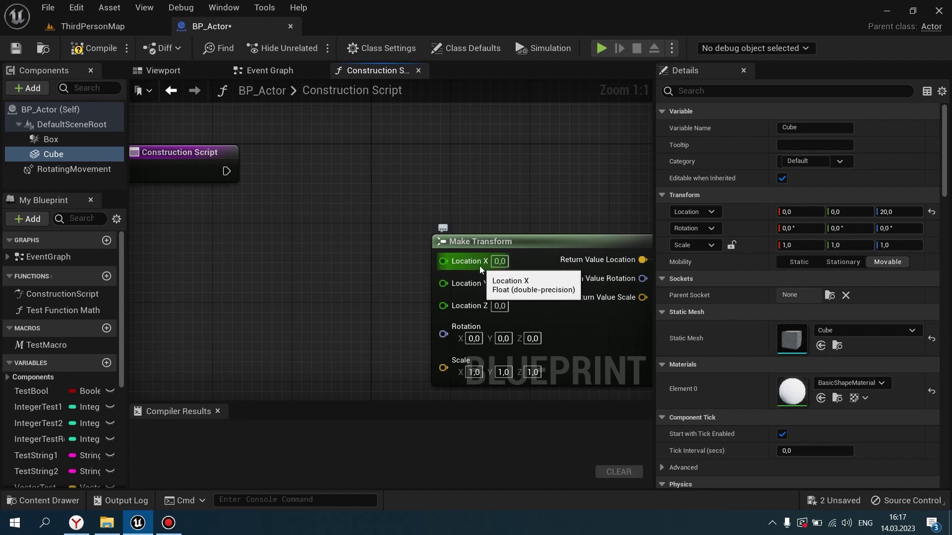
scroll(297, 168, down, 2)
- Add a For Loop node driven by the Construction Script entry node
mouse_move(298, 166)
mouse_down()
mouse_move(206, 171)
mouse_move(340, 183)
mouse_up()
scroll(260, 174, up, 2)
text(F)
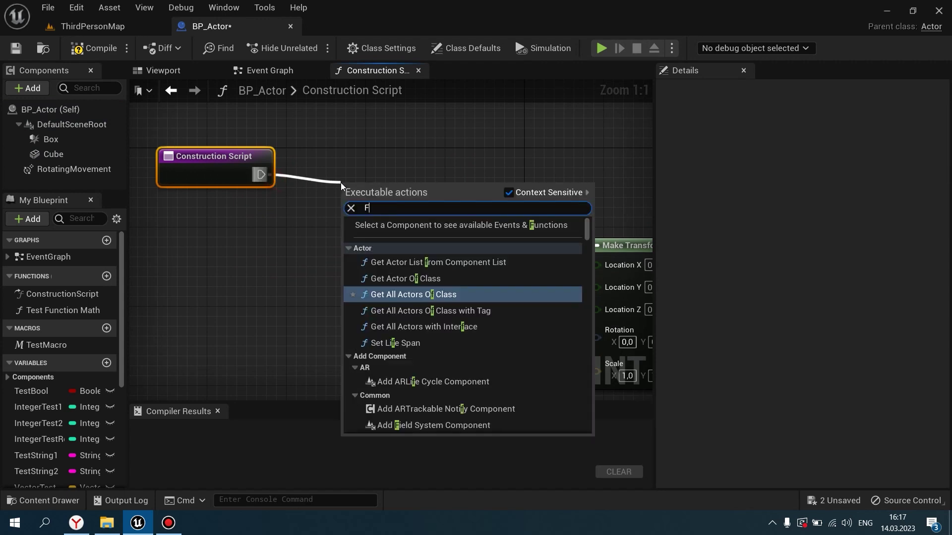
text(or Loop)
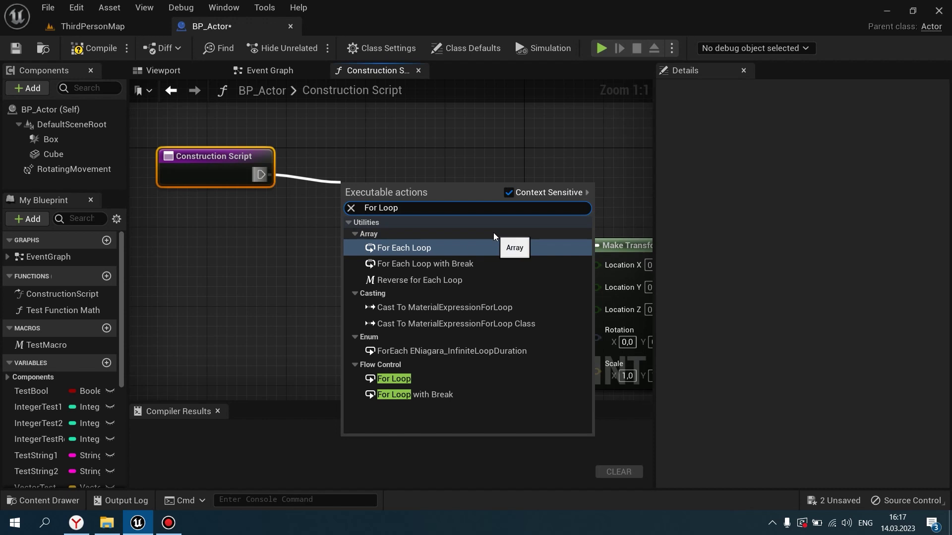
key(Down)
key(Down)
key(Down)
key(Down)
key(Down)
key(Down)
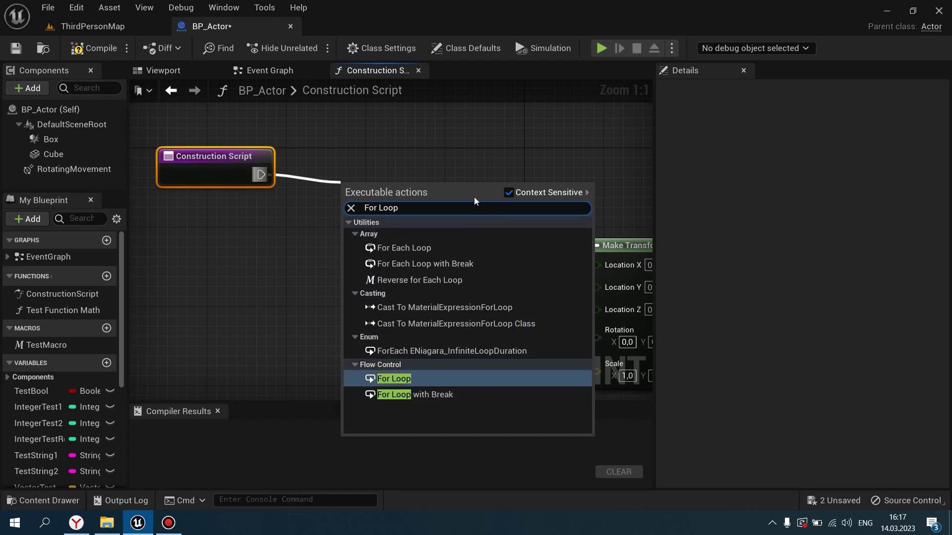
key(Return)
drag(376, 208, 385, 179)
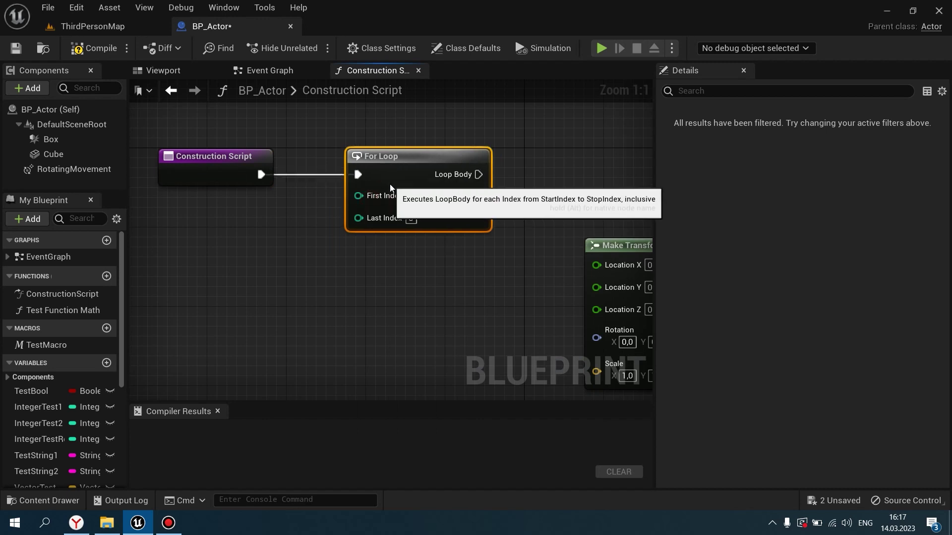
click(376, 184)
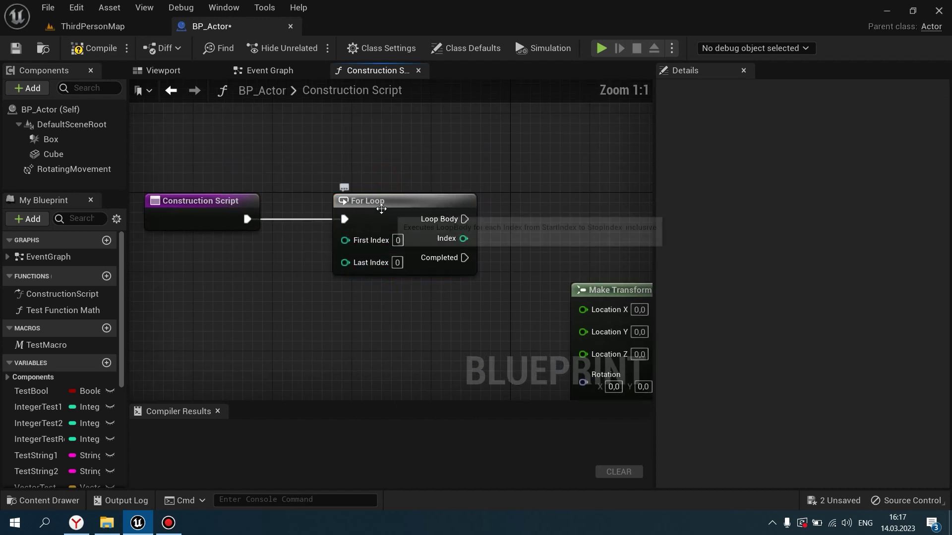
click(369, 208)
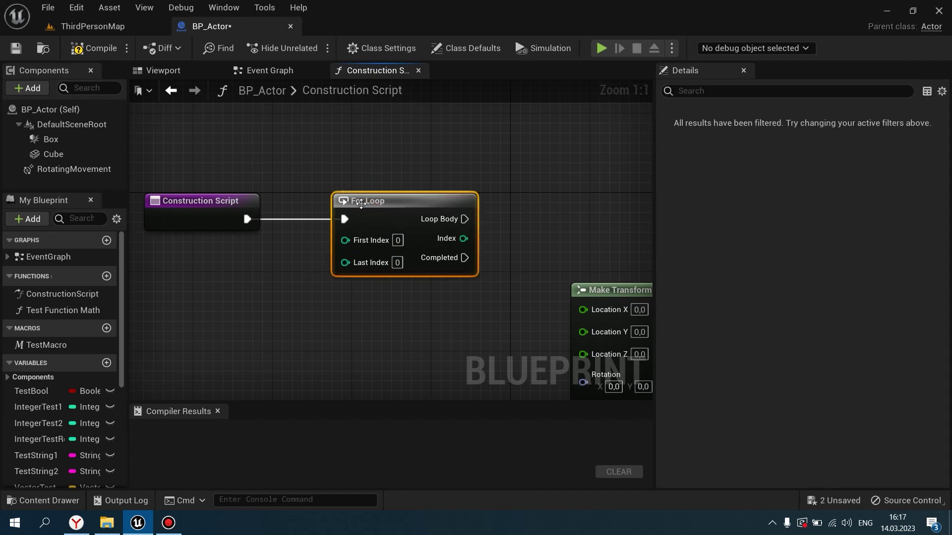
click(327, 253)
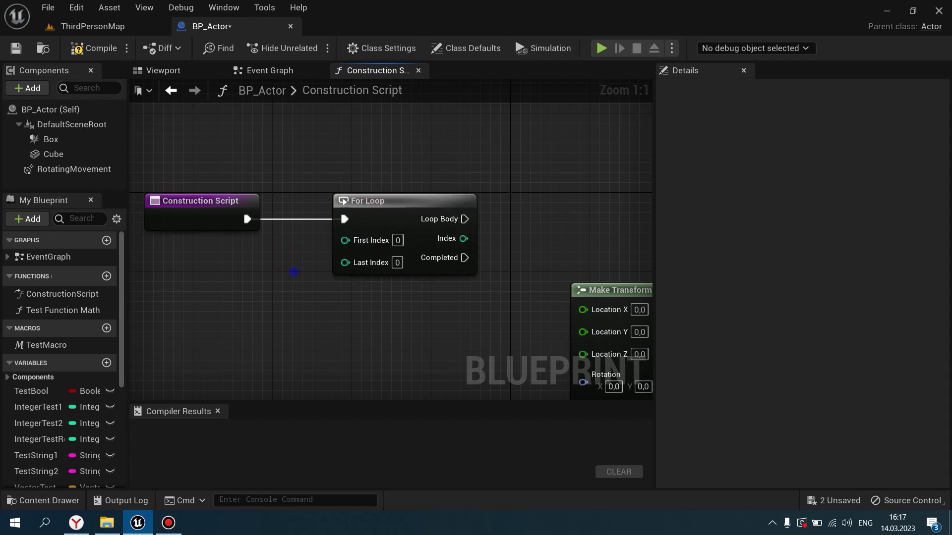
- Wire the For Loop's Loop Body into the Add Static Mesh Component node
right_drag(343, 245, 378, 228)
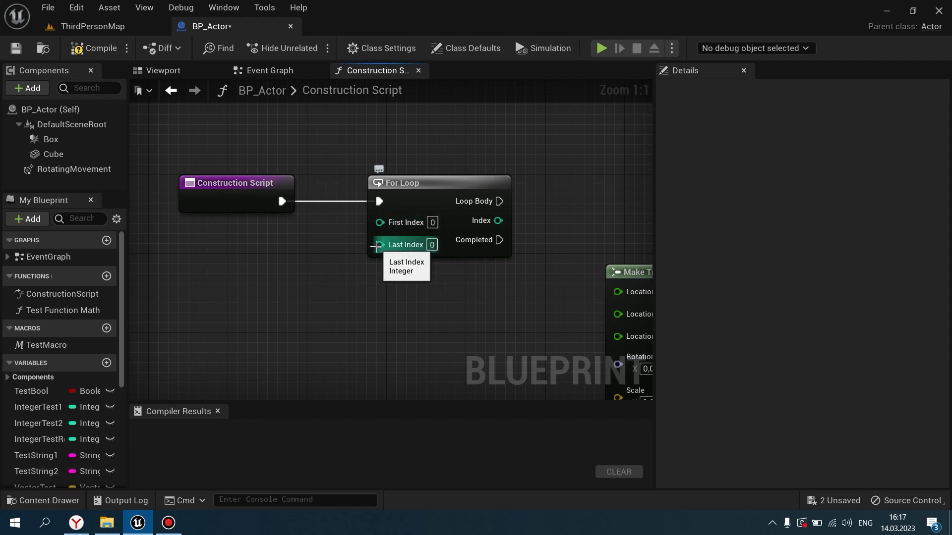
right_drag(420, 298, 367, 260)
scroll(368, 260, down, 1)
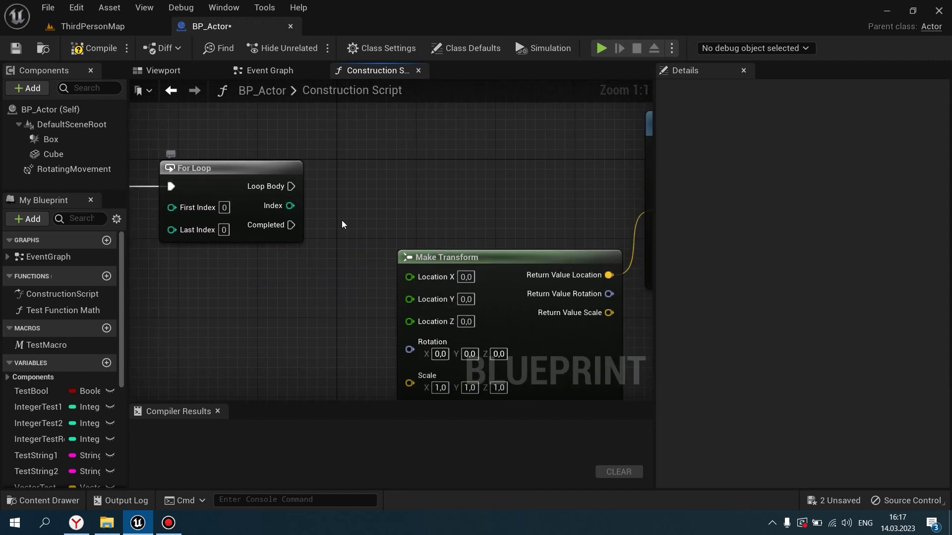
scroll(341, 220, down, 1)
right_drag(341, 220, 287, 223)
drag(262, 208, 540, 181)
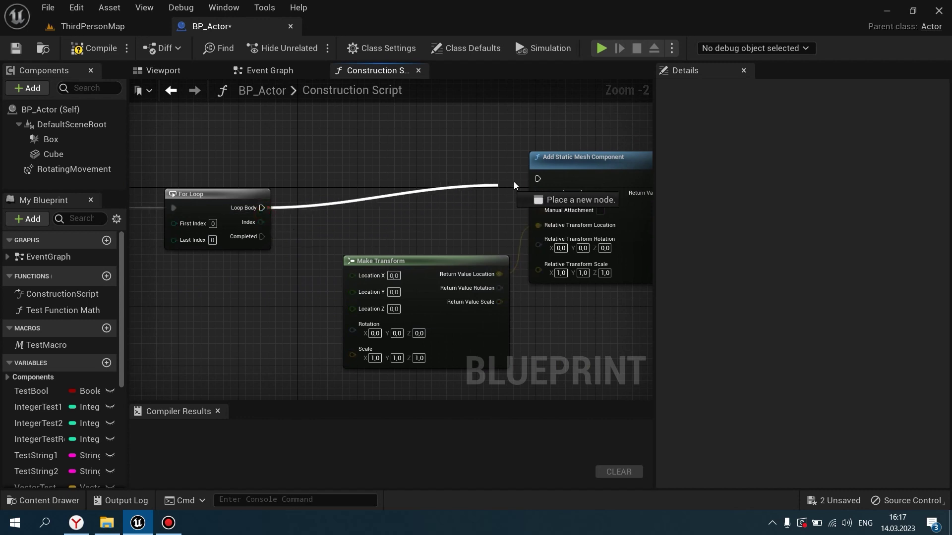
click(588, 199)
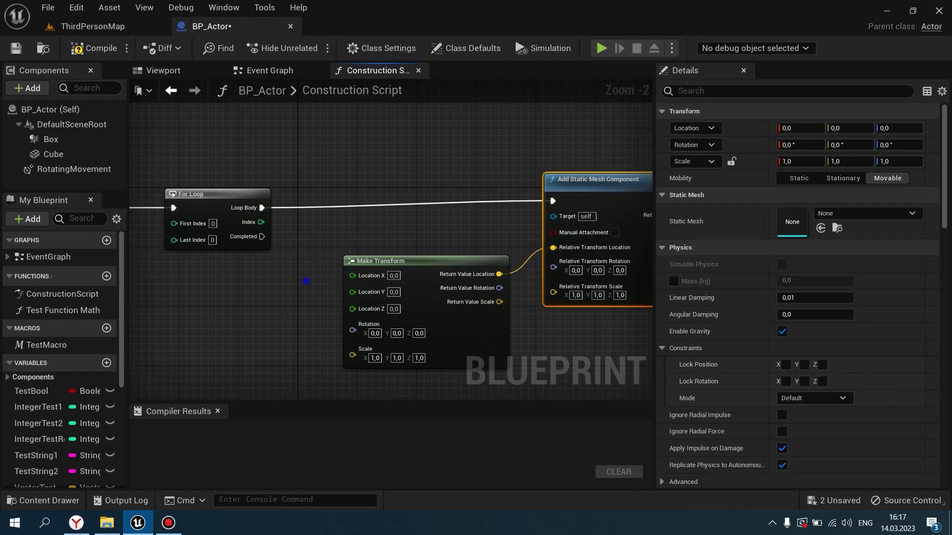
scroll(417, 253, up, 2)
drag(417, 253, 447, 274)
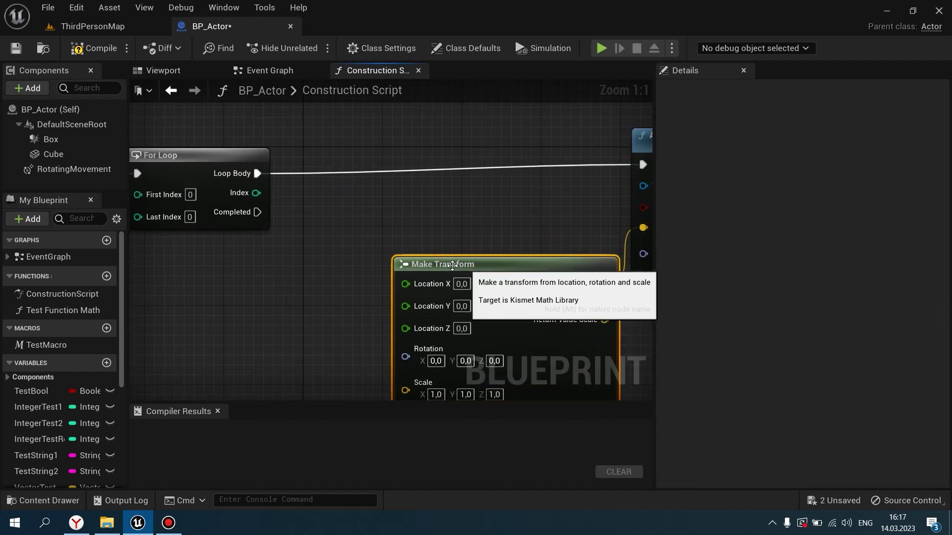
- Add a Multiply node wired from the For Loop's Index pin
right_drag(342, 263, 481, 273)
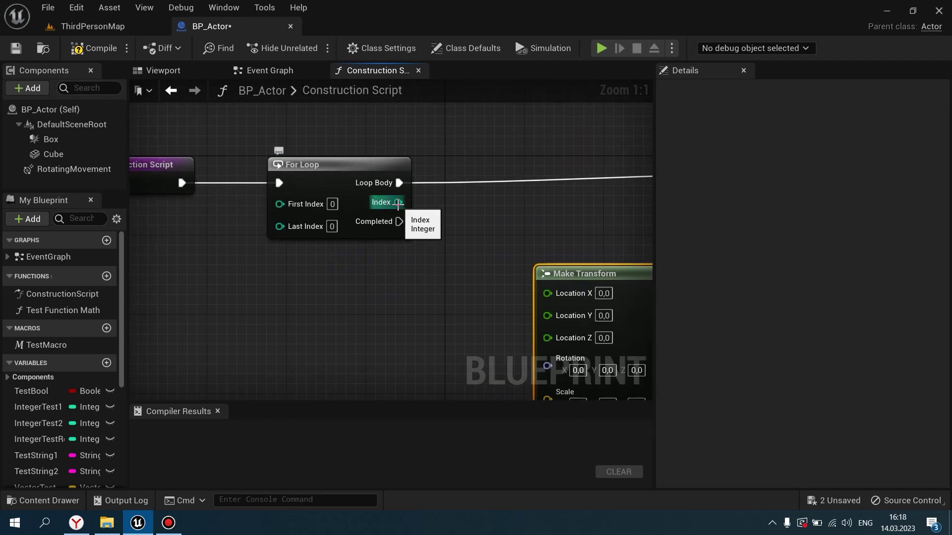
drag(397, 203, 432, 315)
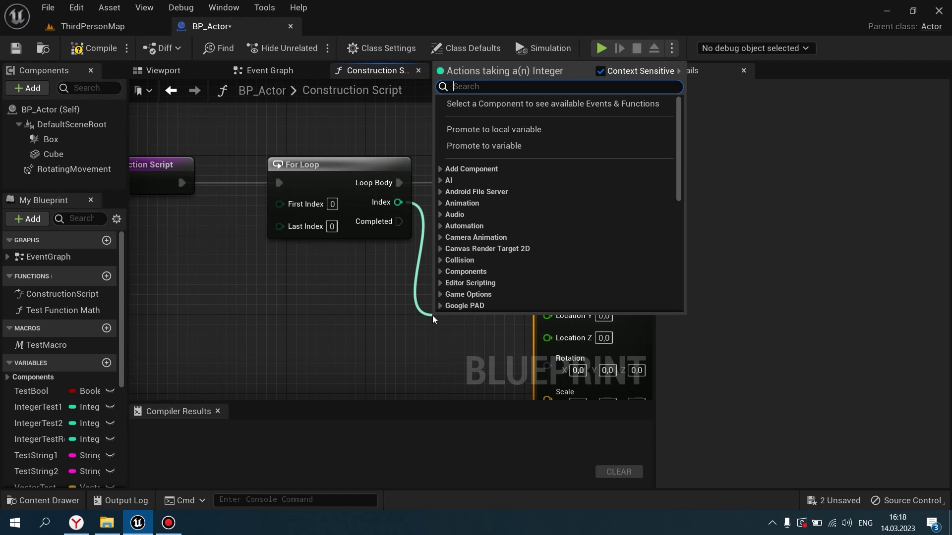
text(*)
key(Return)
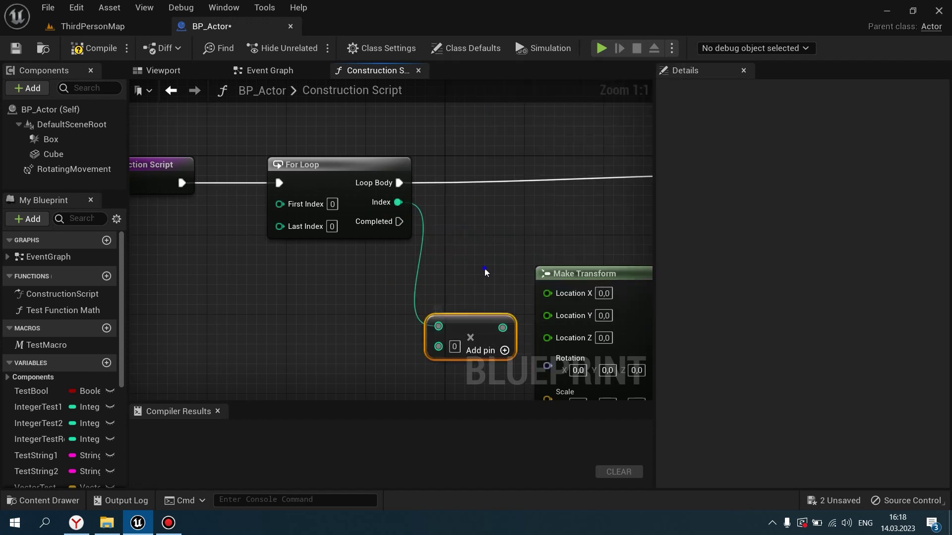
right_drag(485, 269, 438, 200)
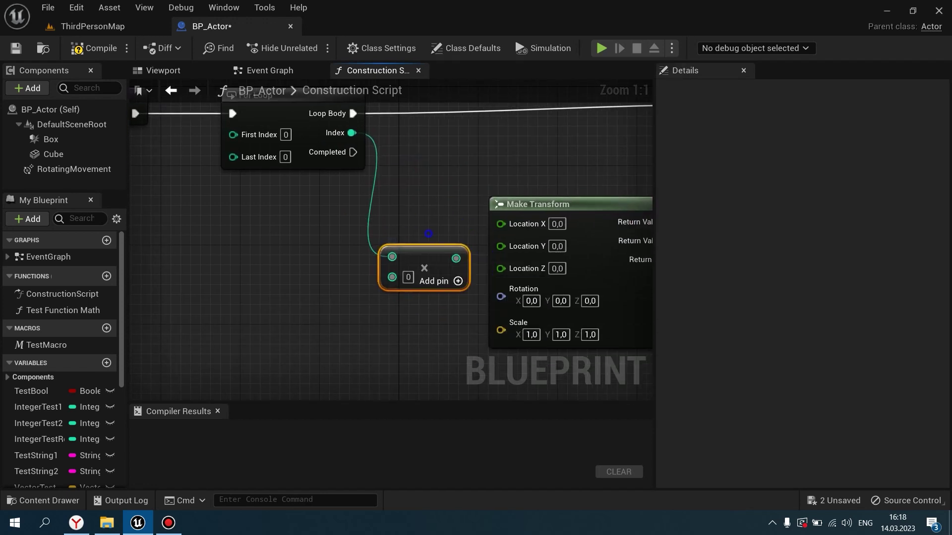
- Select the Construction Script, For Loop and Multiply nodes and move them left
right_drag(423, 254, 384, 266)
drag(415, 269, 389, 263)
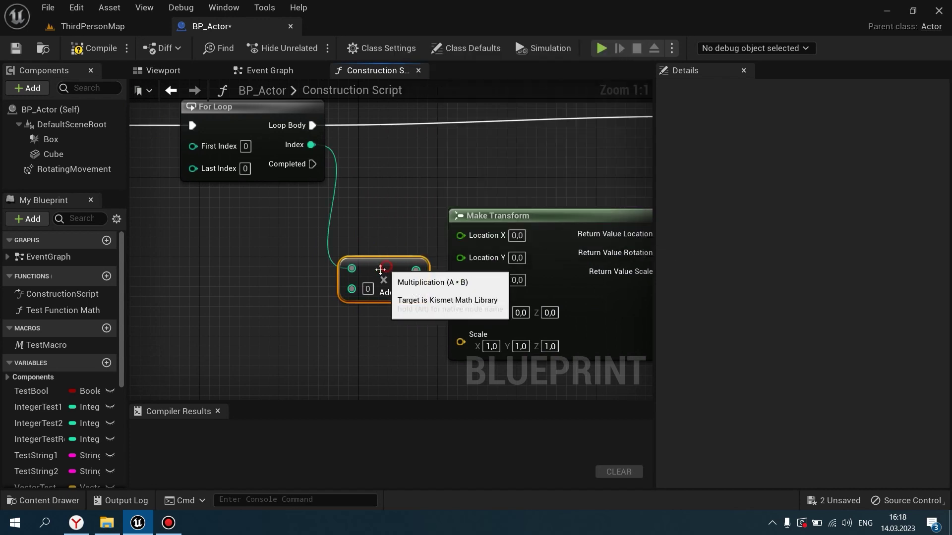
scroll(419, 203, down, 2)
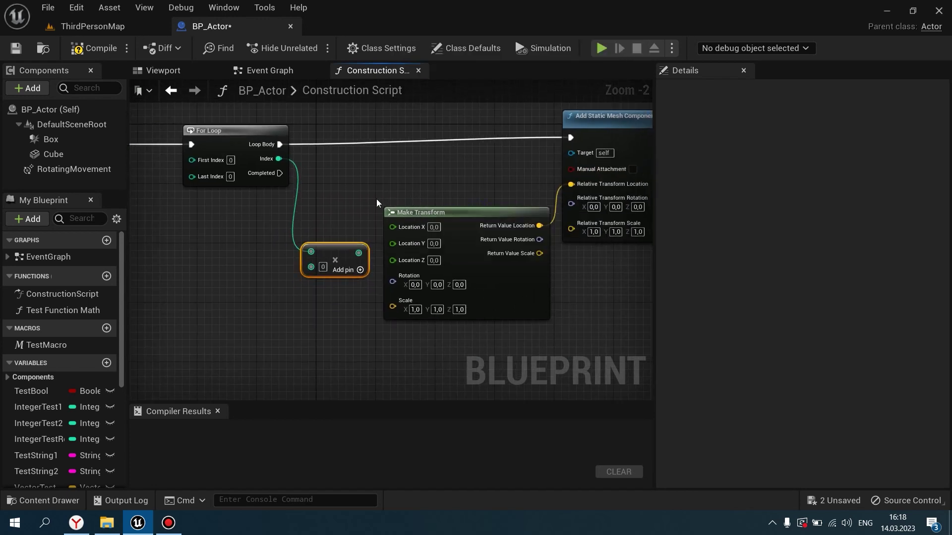
right_drag(377, 198, 411, 231)
scroll(411, 231, down, 1)
drag(403, 329, 315, 194)
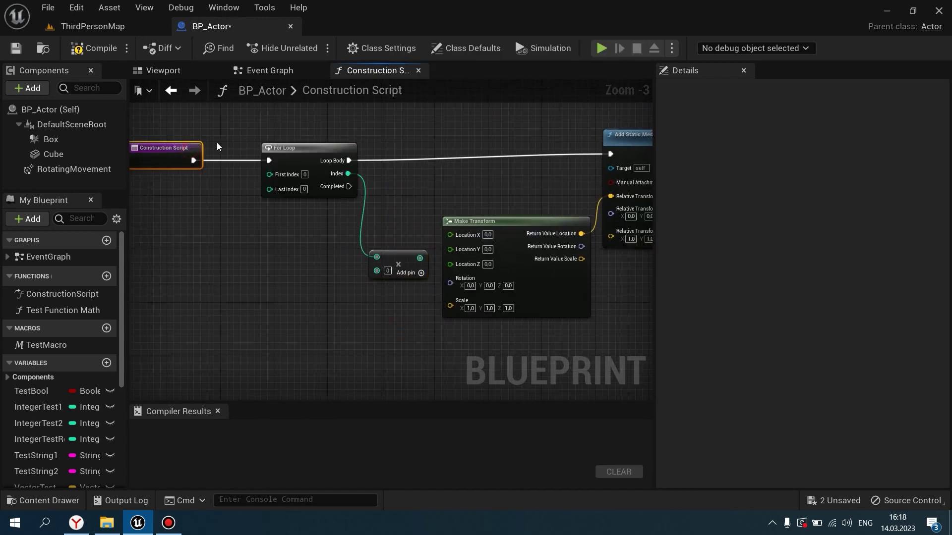
right_drag(216, 142, 291, 138)
drag(201, 147, 460, 327)
drag(462, 270, 300, 263)
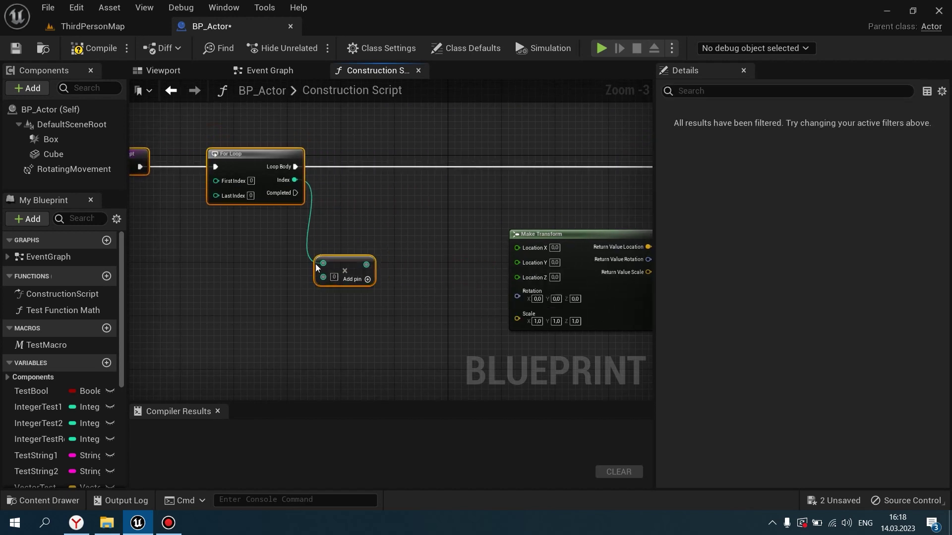
scroll(300, 263, up, 1)
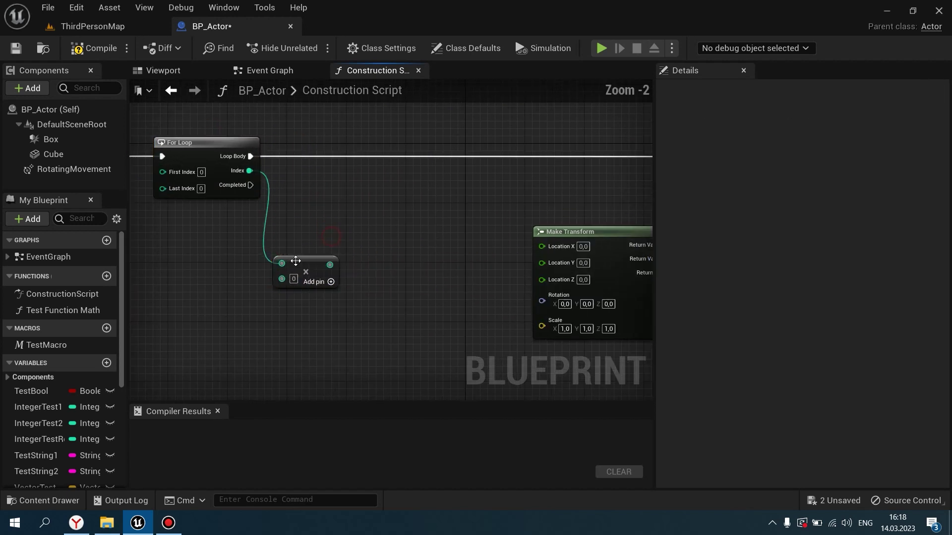
scroll(312, 264, up, 2)
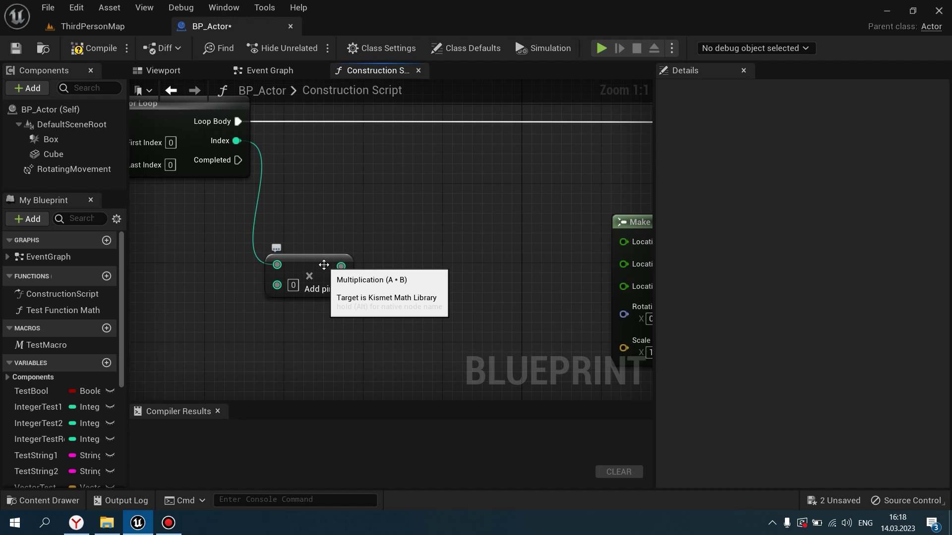
right_drag(322, 264, 318, 267)
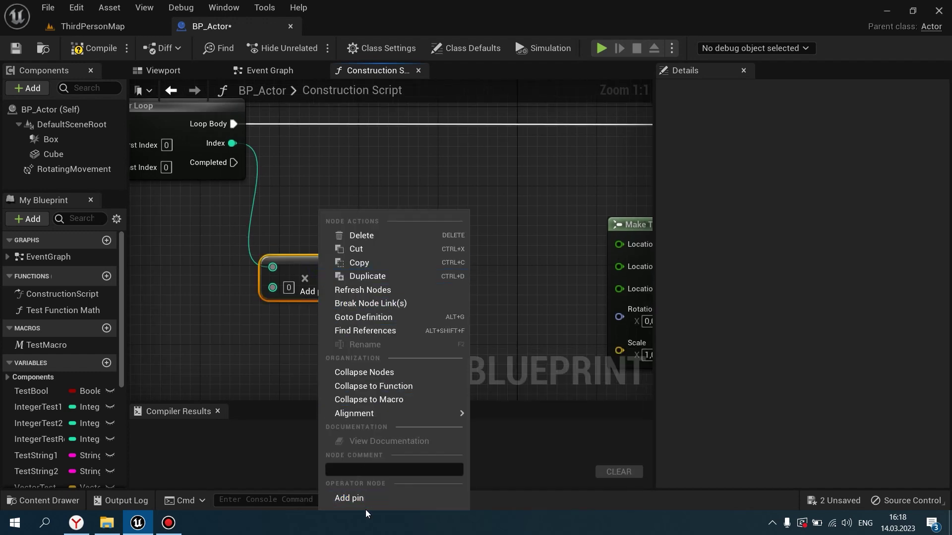
click(277, 296)
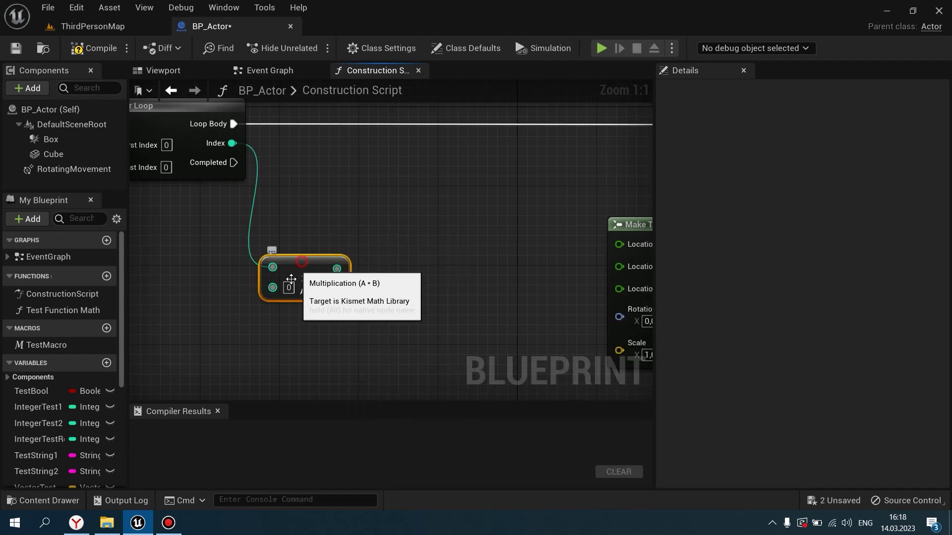
- Convert the Multiply node's B input pin to Float
right_click(277, 294)
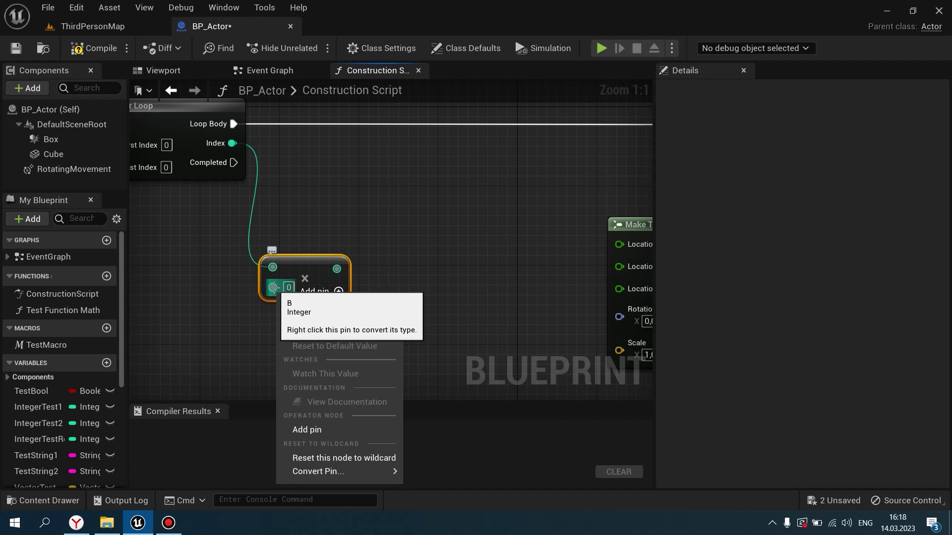
mouse_move(330, 474)
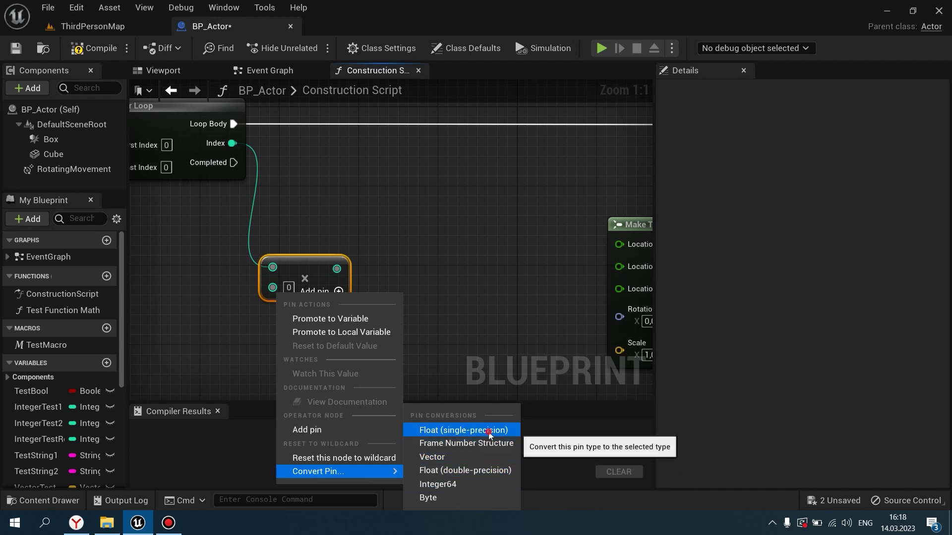
click(479, 431)
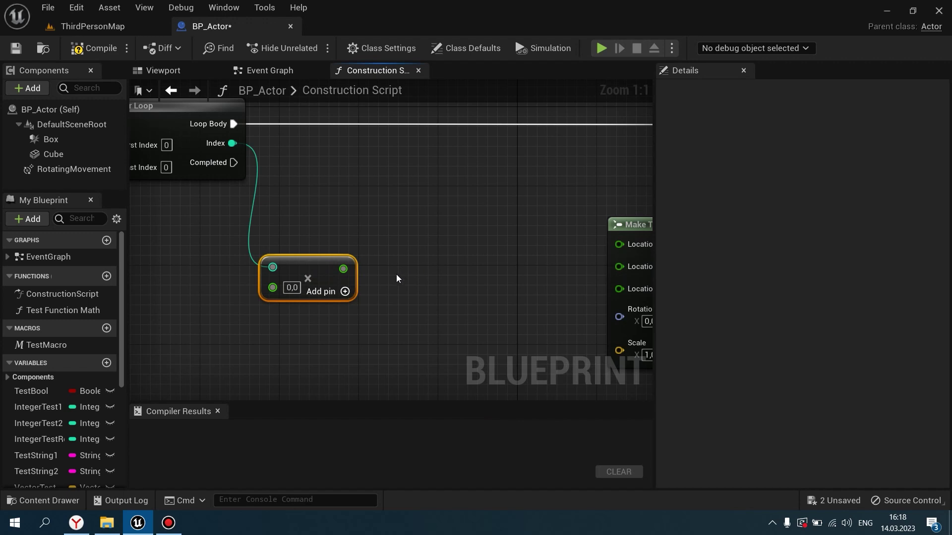
- Add a Make Vector node fed by the Multiply result into its X input
drag(343, 269, 426, 267)
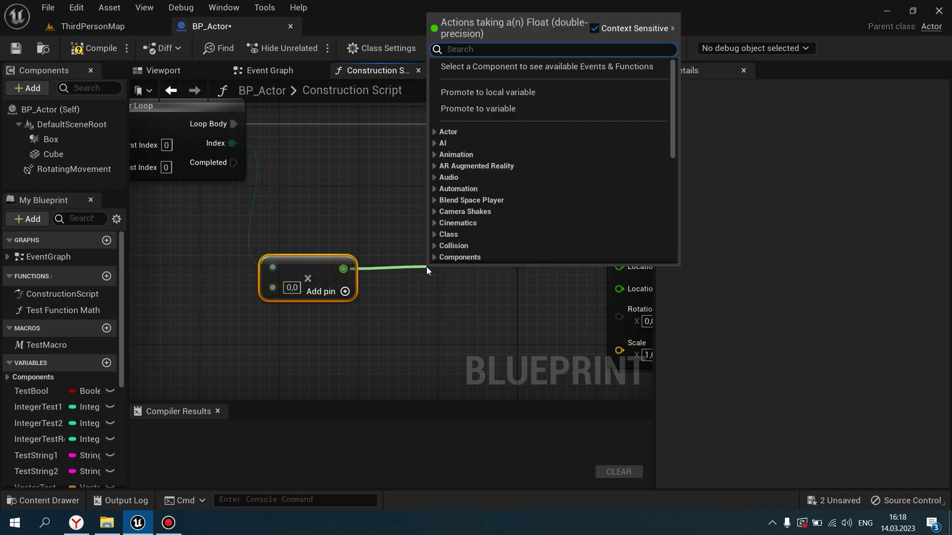
text(nav)
key(BackSpace)
key(BackSpace)
key(BackSpace)
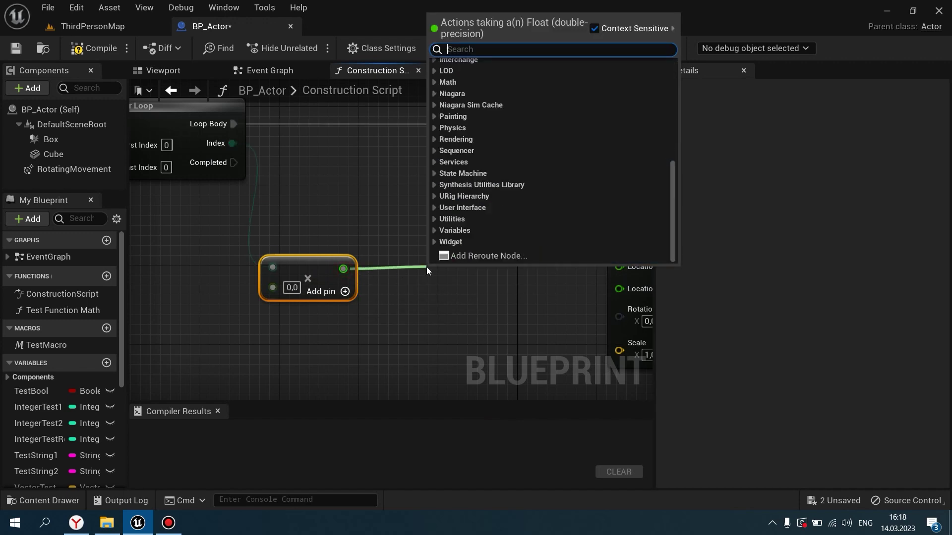
text(Make Vector)
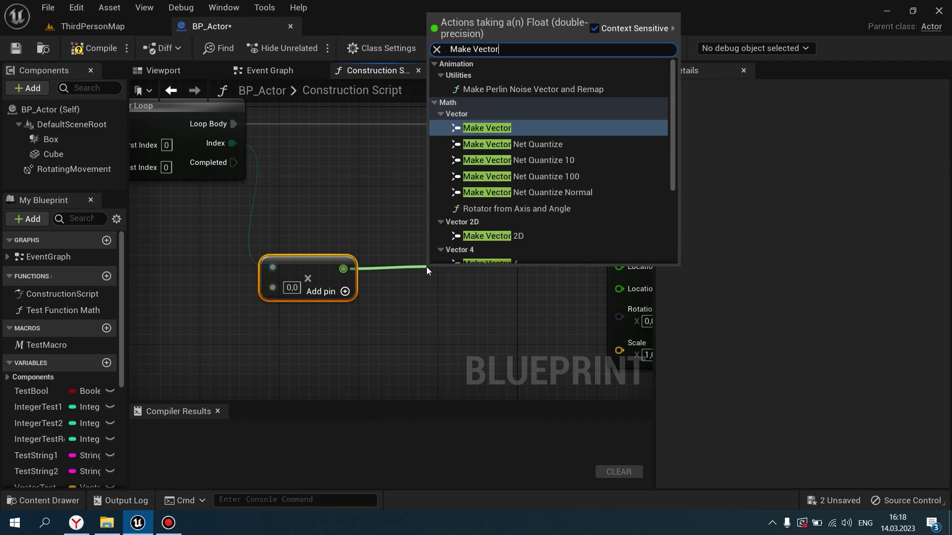
key(Return)
drag(483, 273, 483, 255)
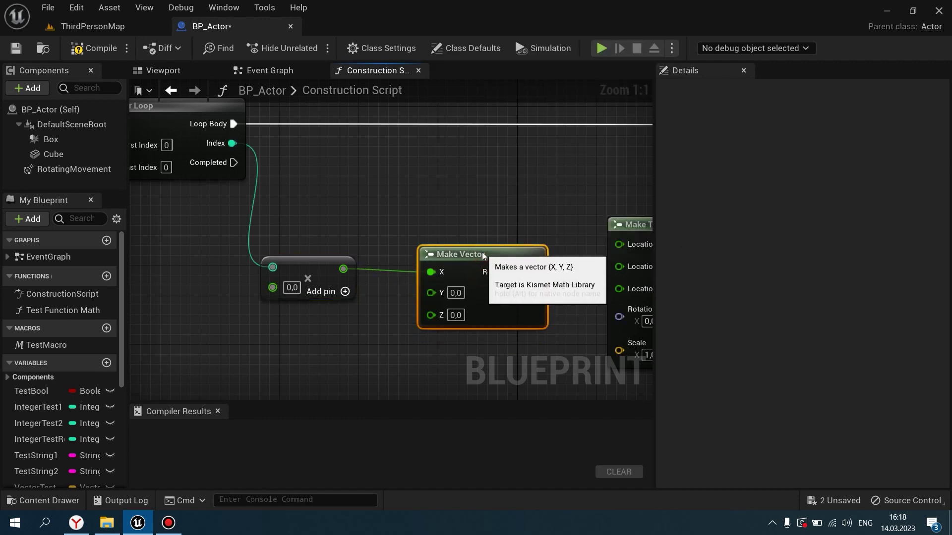
right_drag(483, 255, 346, 234)
- Split Make Vector's Return Value and connect its X to Location X
right_click(392, 271)
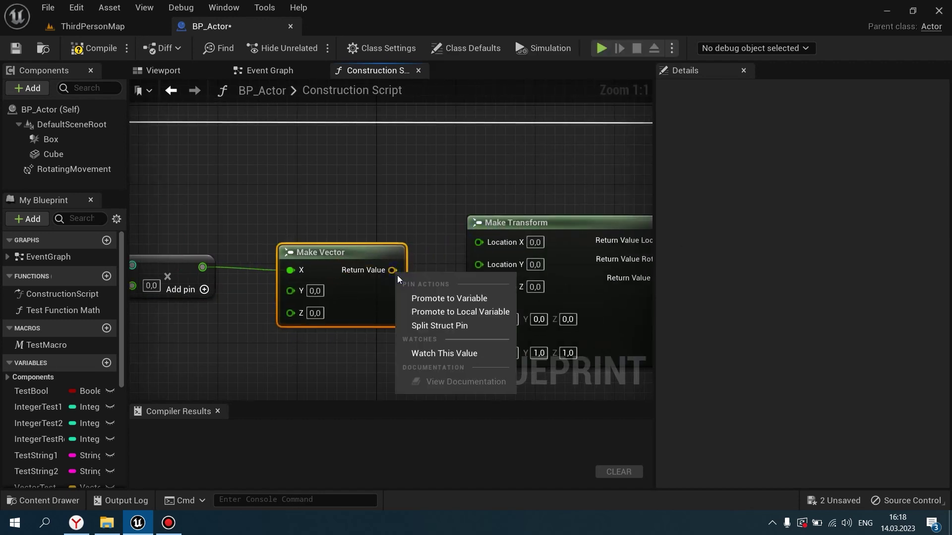
click(436, 328)
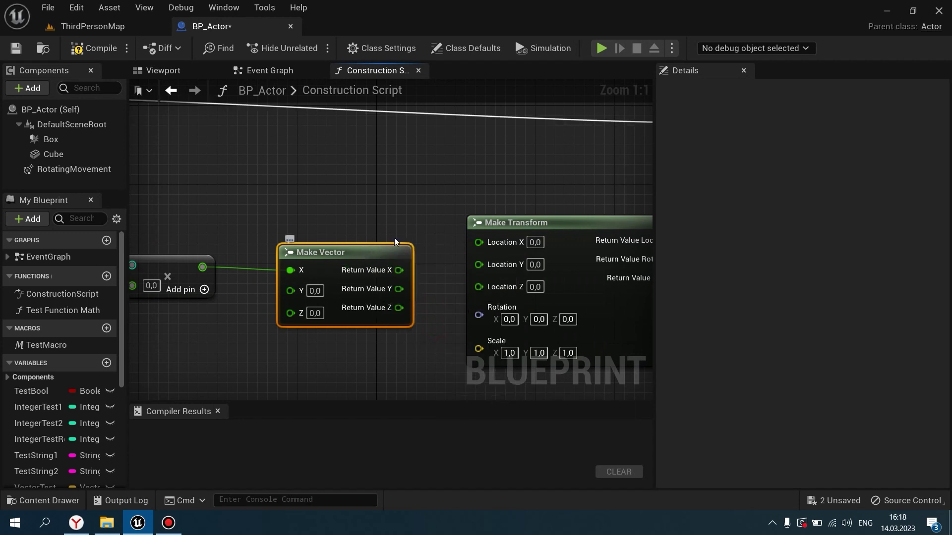
scroll(394, 241, down, 1)
drag(345, 265, 422, 241)
scroll(426, 239, down, 1)
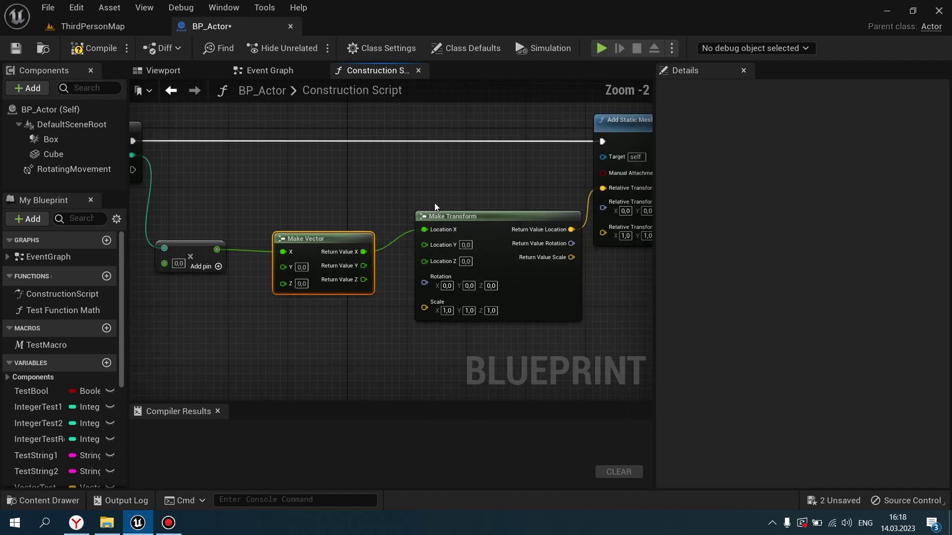
scroll(434, 205, down, 2)
scroll(320, 204, up, 1)
scroll(347, 218, up, 3)
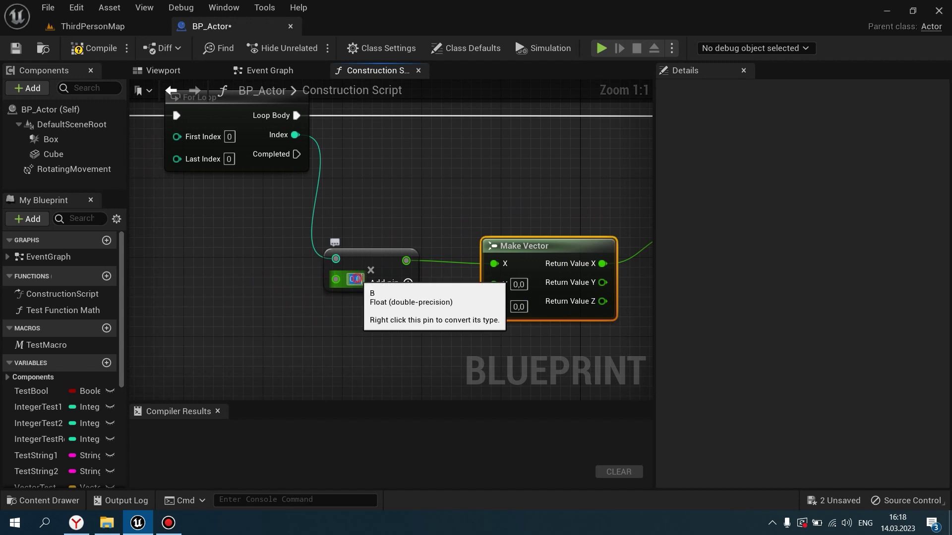
- Set the Multiply node's B value to 43 and compile
click(355, 279)
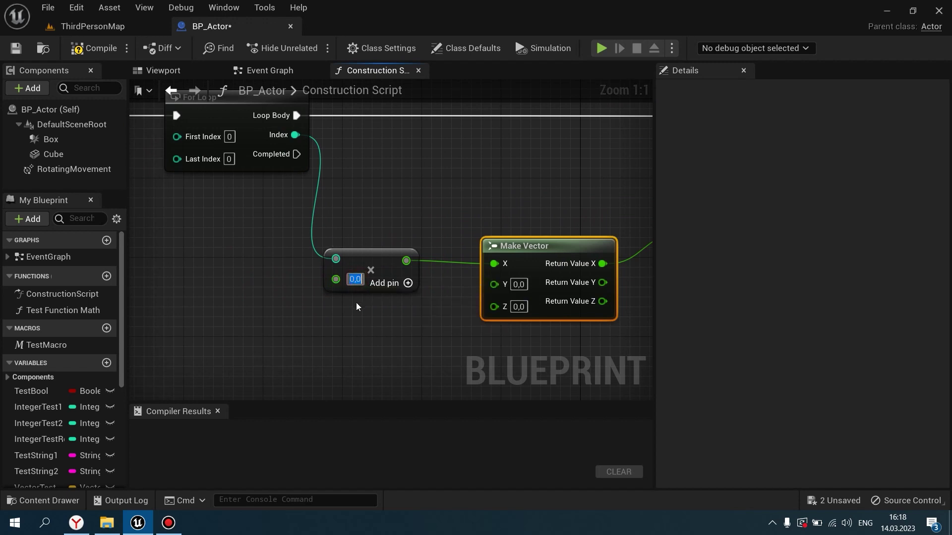
text(43)
key(Return)
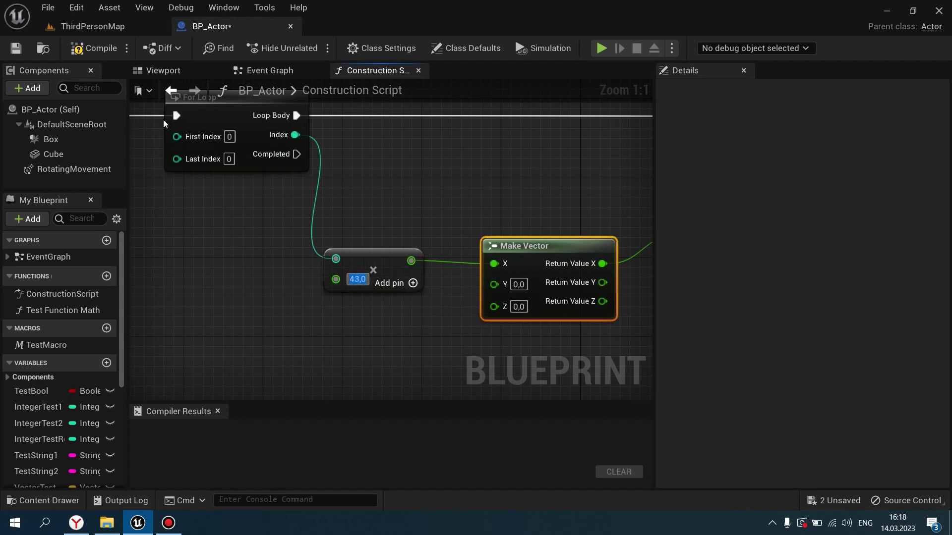
click(101, 48)
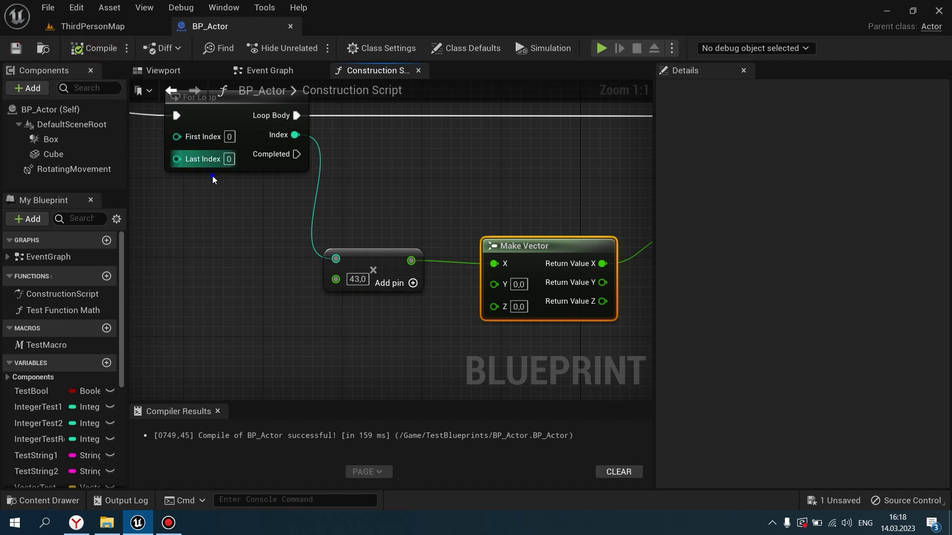
- Set the For Loop's Last Index to 3 and recompile the blueprint
right_drag(213, 180, 325, 292)
click(341, 271)
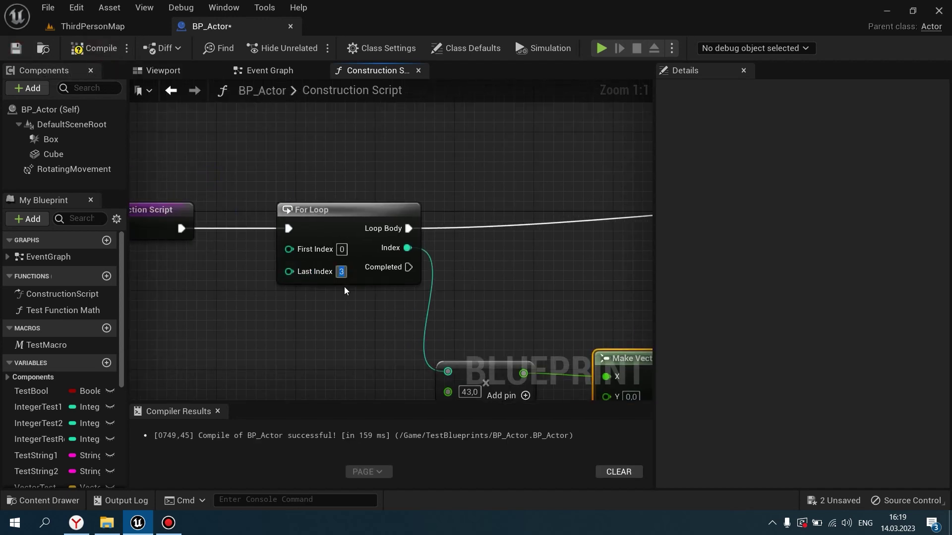
scroll(343, 286, down, 2)
click(101, 48)
scroll(330, 228, down, 1)
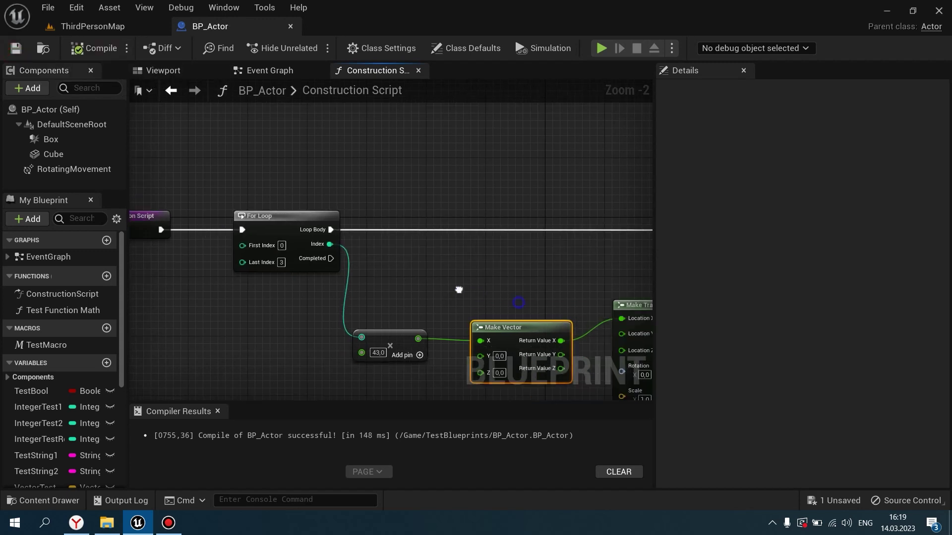
right_click(392, 265)
right_drag(355, 254, 361, 261)
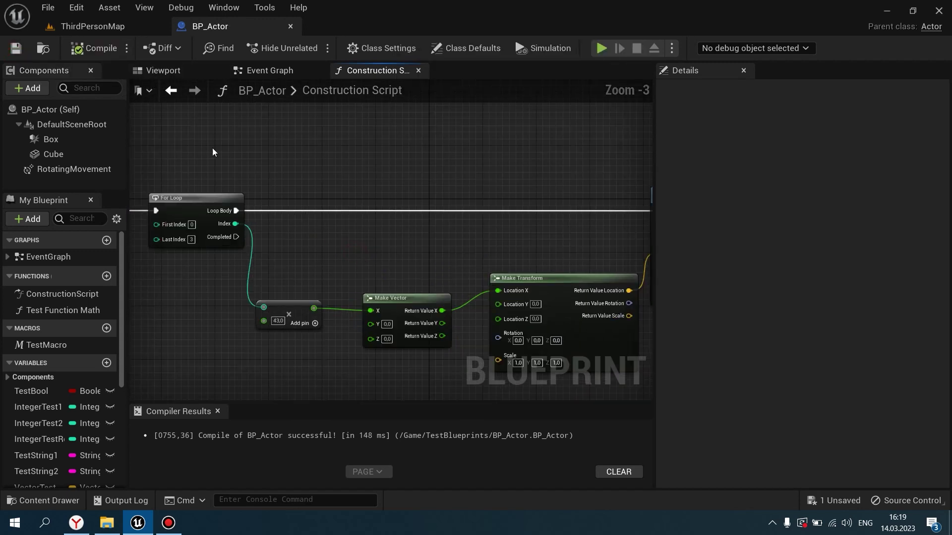
- Inspect the cube in the Viewport preview, then return to Construction Script
click(175, 80)
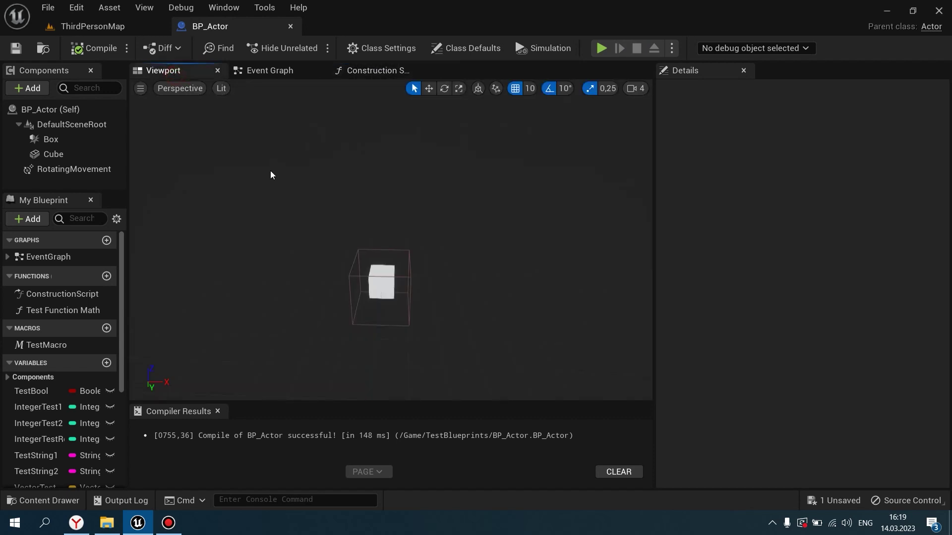
click(404, 278)
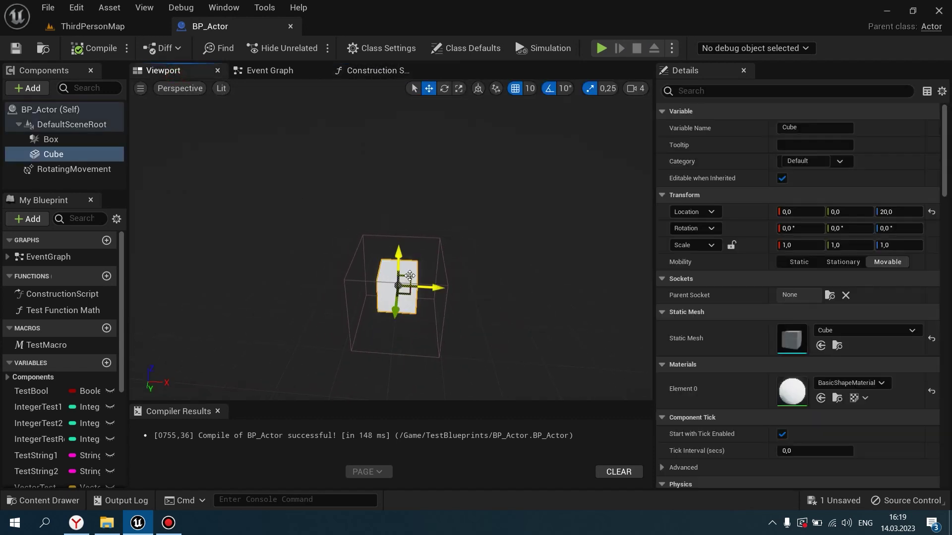
click(385, 77)
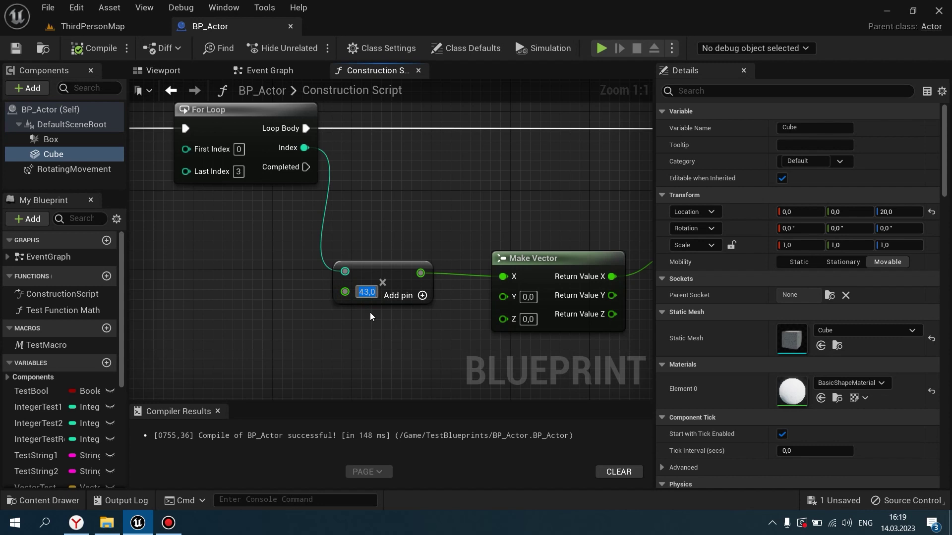
- Change the multiplier to 500, recompile, and check the result in the Viewport
text(500)
key(Return)
scroll(370, 313, down, 4)
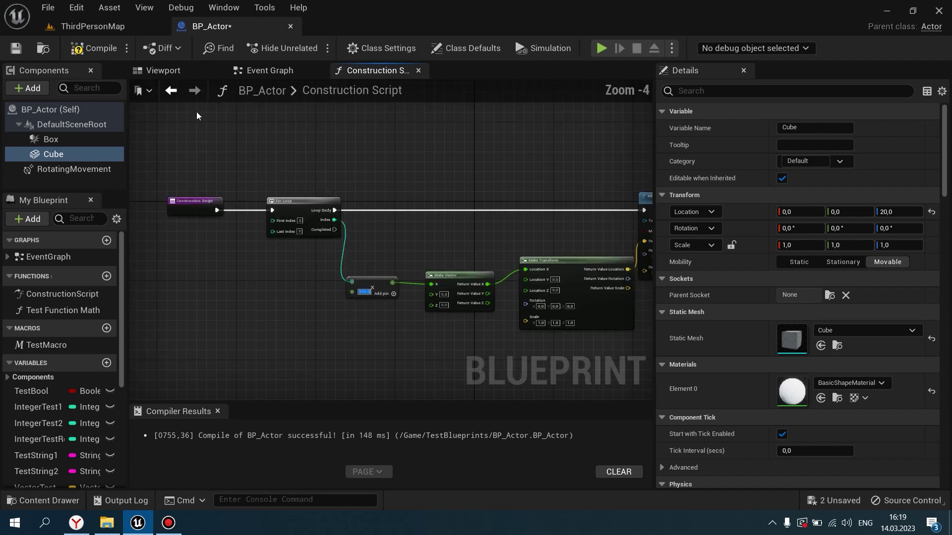
click(94, 48)
click(164, 71)
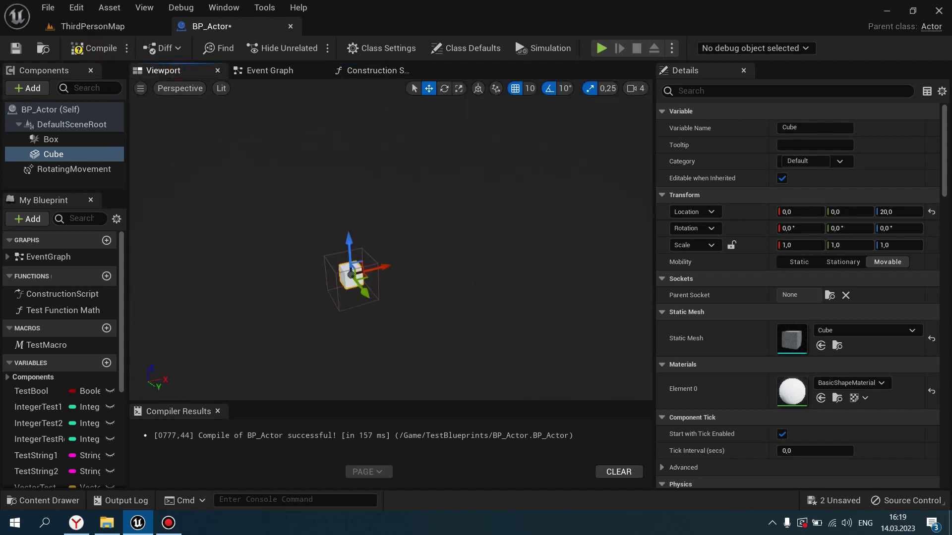
click(377, 70)
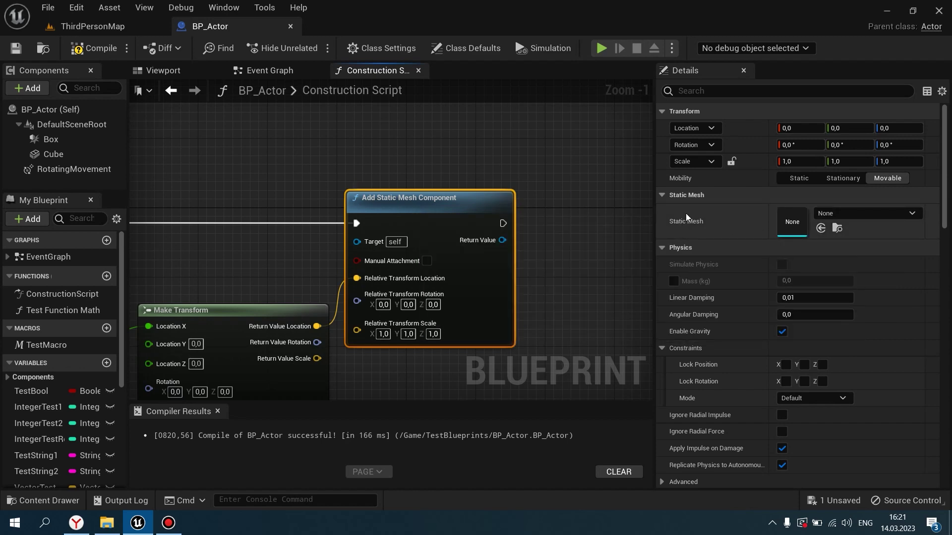
- Set Add Static Mesh Component's Static Mesh to SM_Cube and compile
click(872, 218)
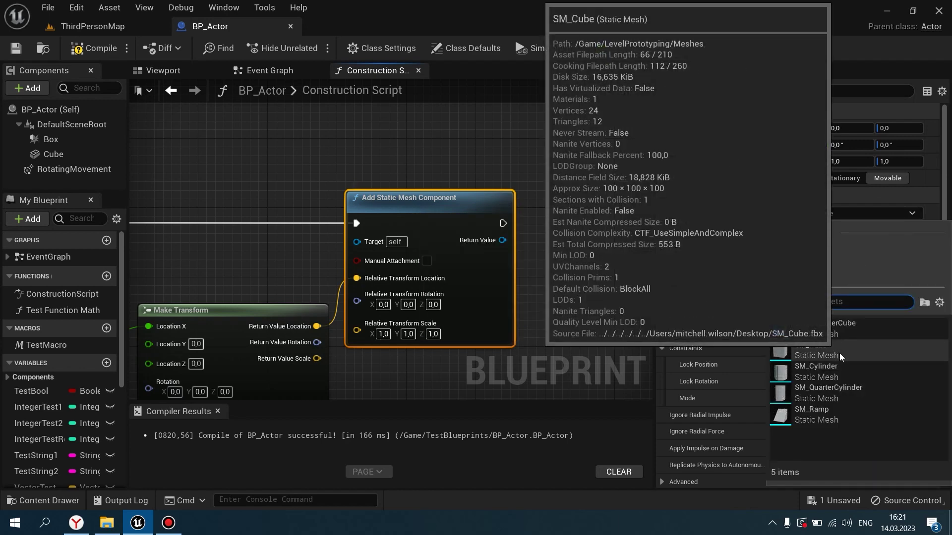
click(839, 353)
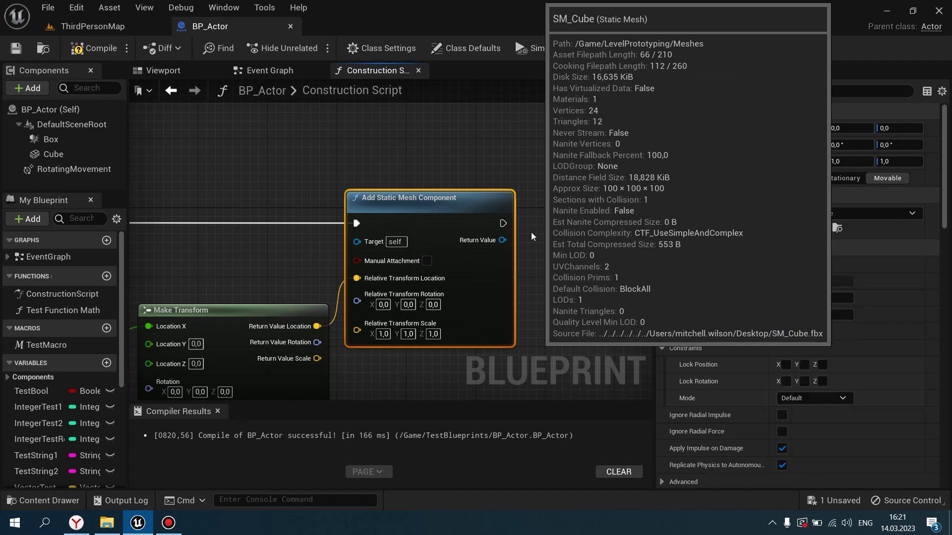
click(101, 48)
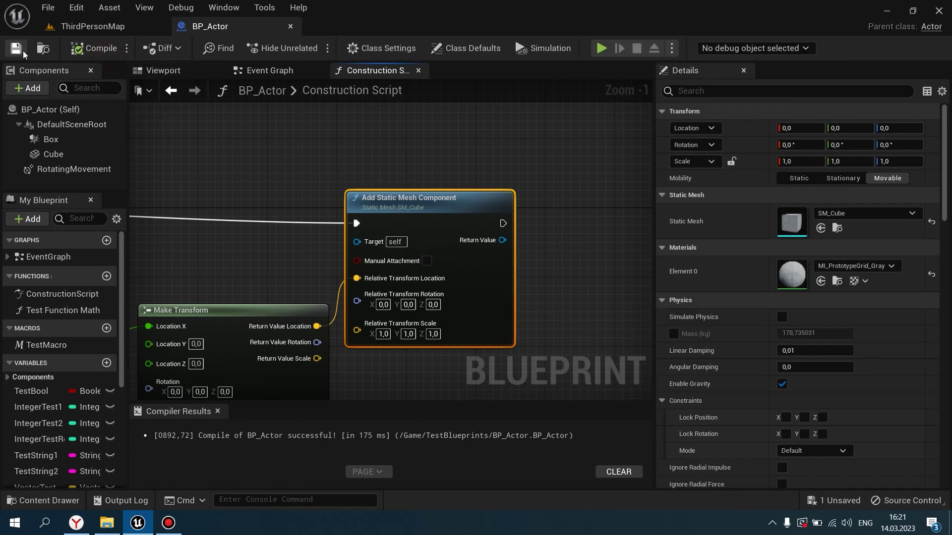
- Delete BP_Actor's original Cube component in the Viewport's Components list
click(166, 76)
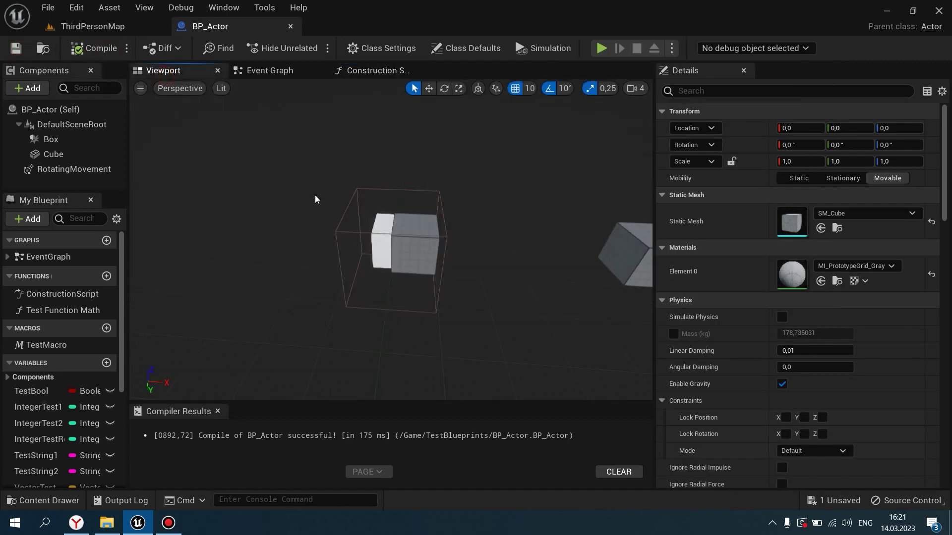
key(ctrl+z)
click(87, 155)
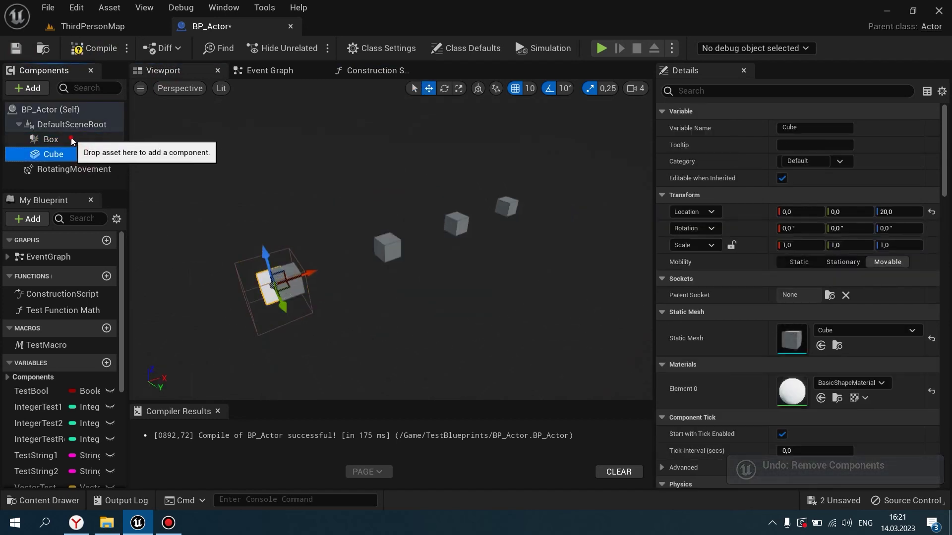
click(70, 139)
click(72, 151)
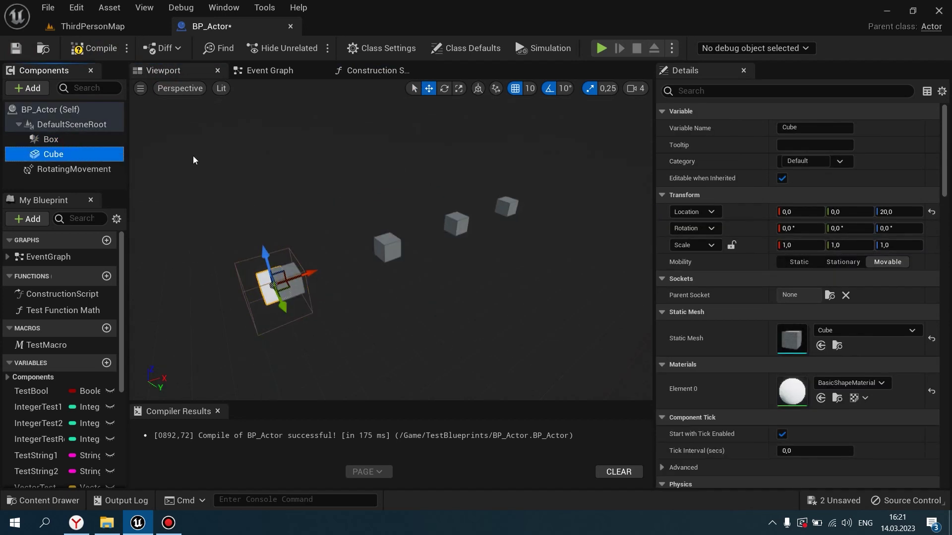
key(Delete)
scroll(204, 156, up, 2)
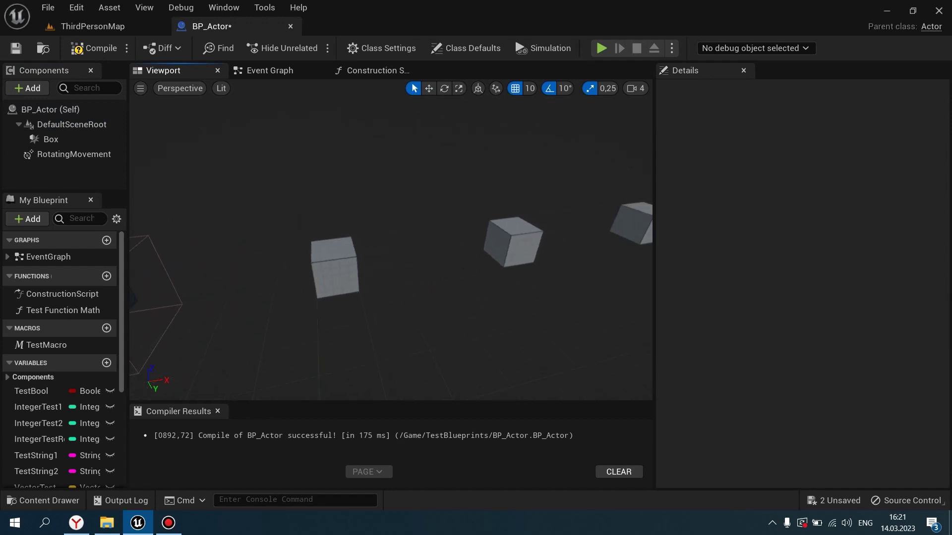
right_drag(453, 243, 453, 243)
click(454, 236)
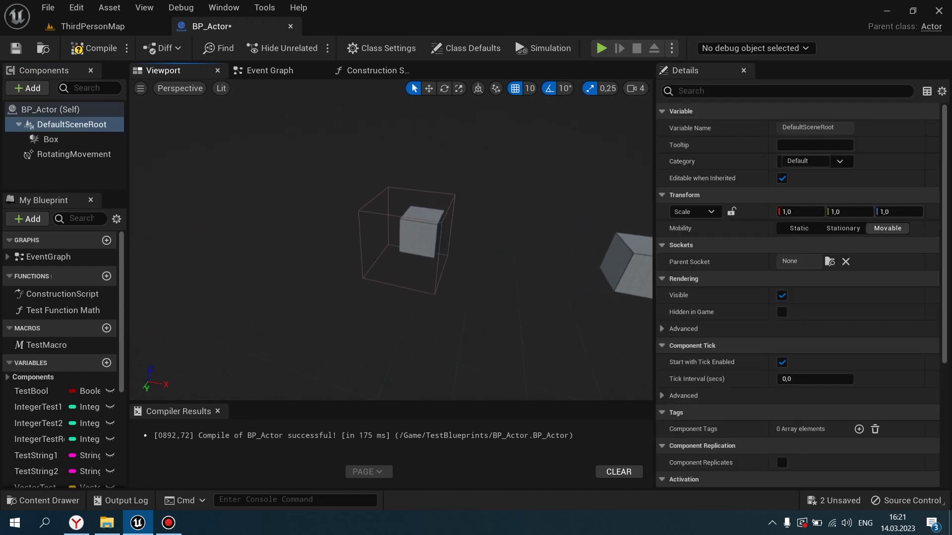
click(270, 71)
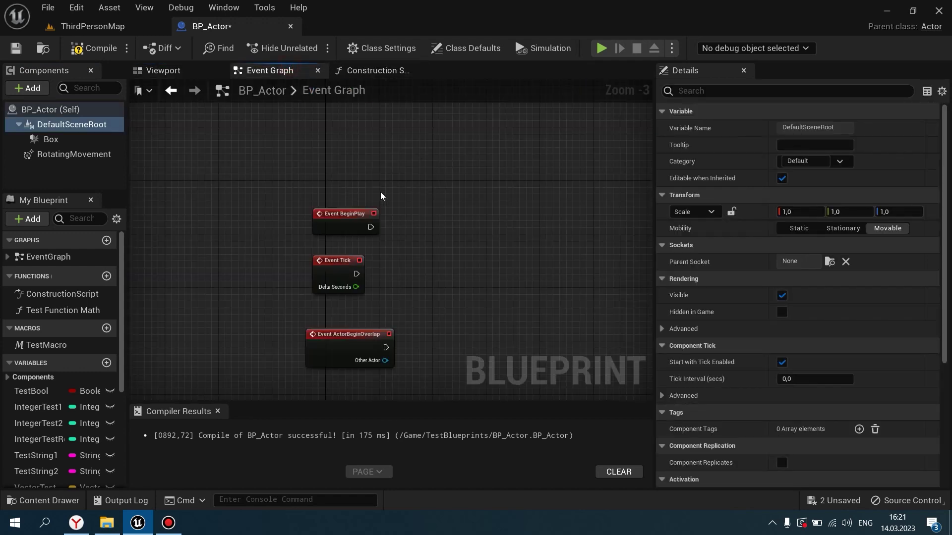
click(346, 72)
click(446, 214)
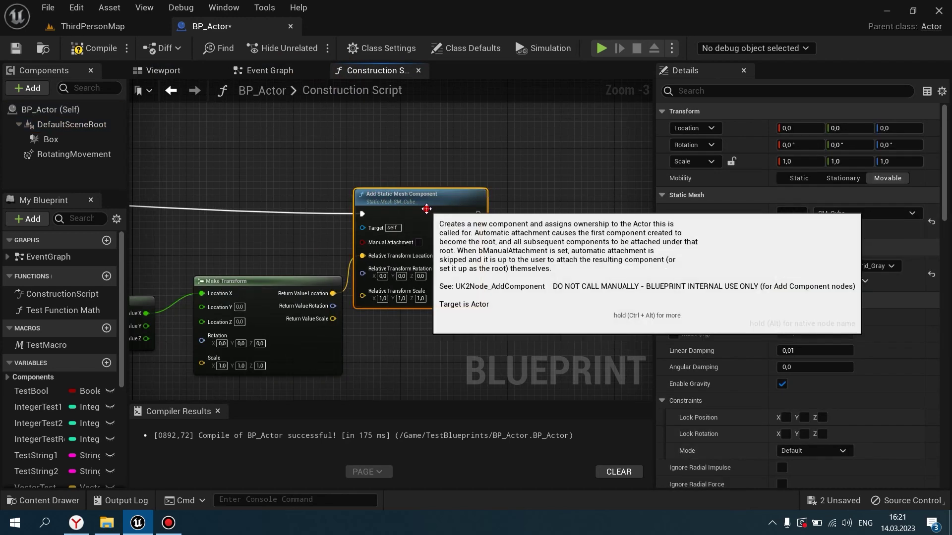
right_drag(268, 239, 619, 239)
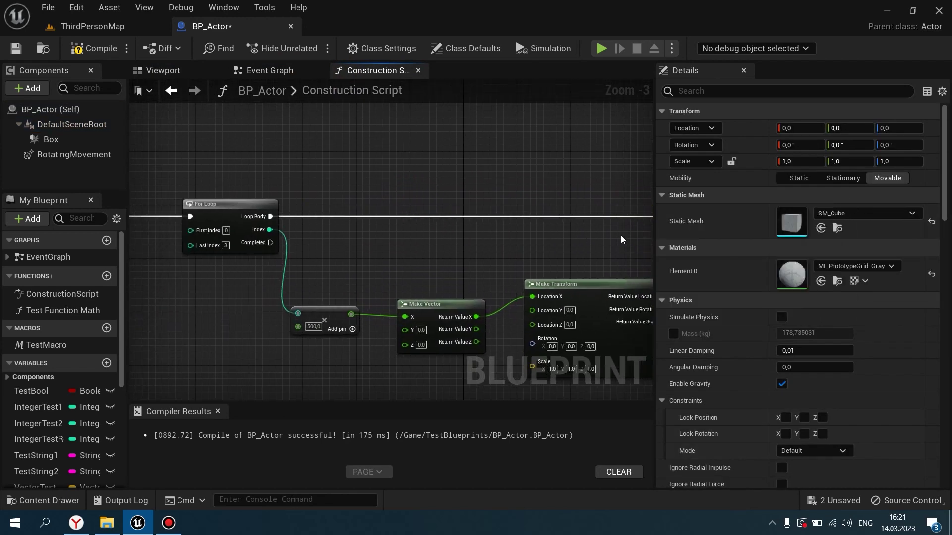
right_drag(419, 263, 586, 260)
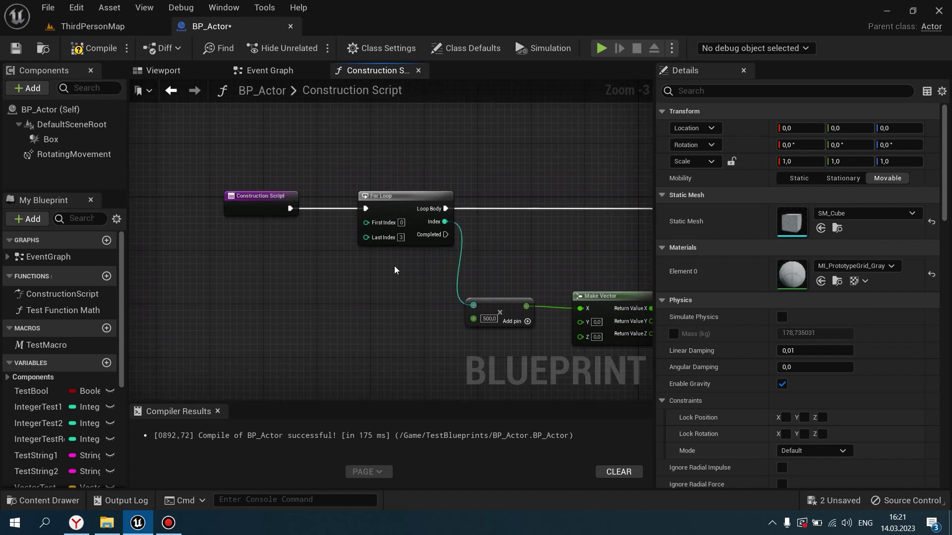
scroll(394, 266, up, 4)
scroll(394, 275, down, 2)
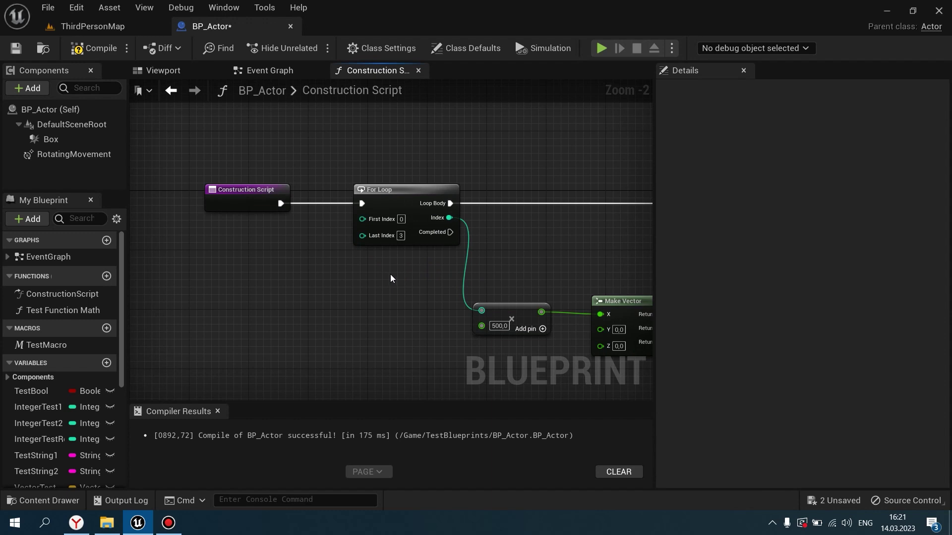
click(259, 203)
scroll(263, 205, up, 2)
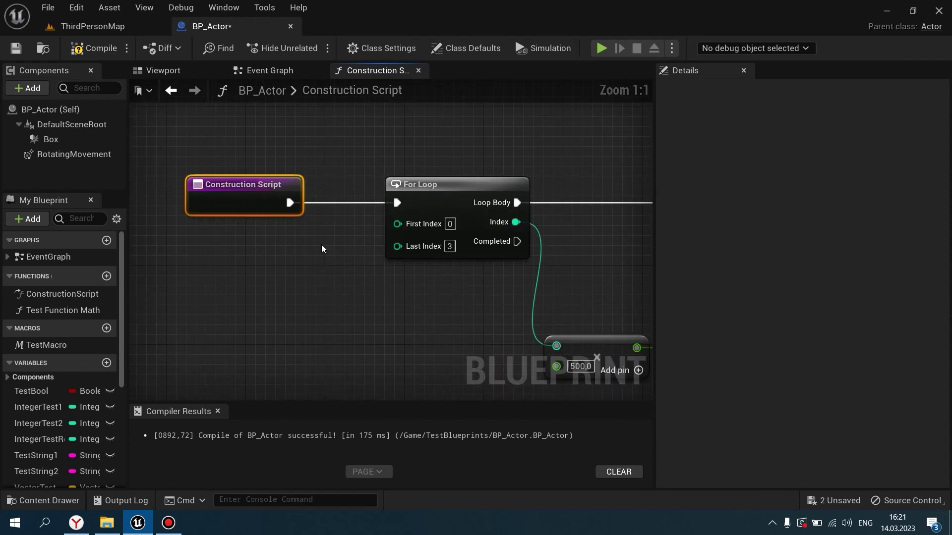
right_drag(429, 197, 320, 197)
click(284, 193)
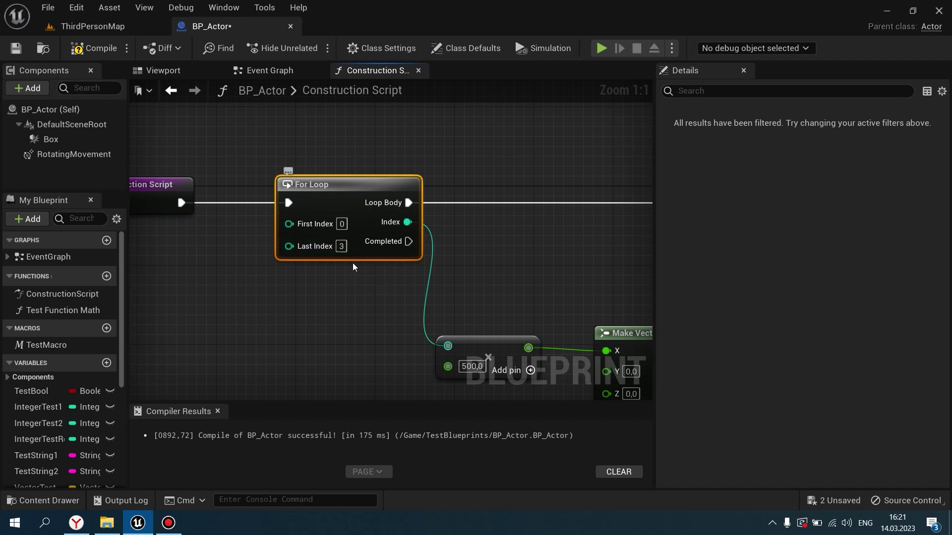
scroll(350, 245, down, 2)
scroll(335, 218, up, 2)
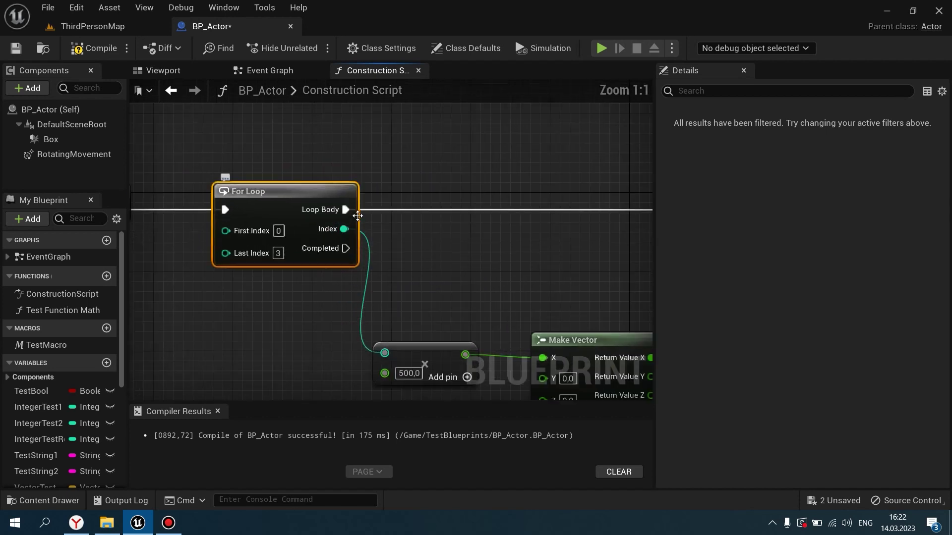
scroll(345, 211, down, 2)
right_drag(345, 210, 167, 230)
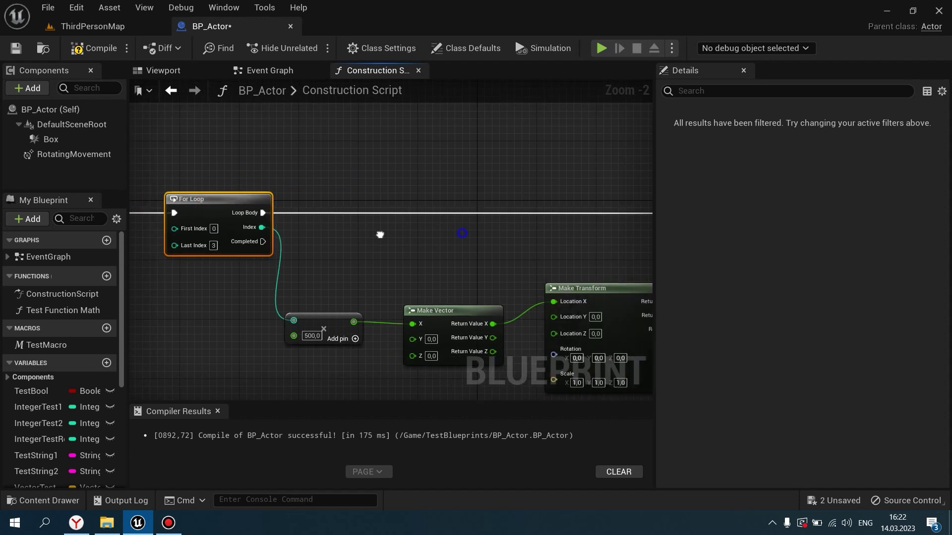
click(559, 191)
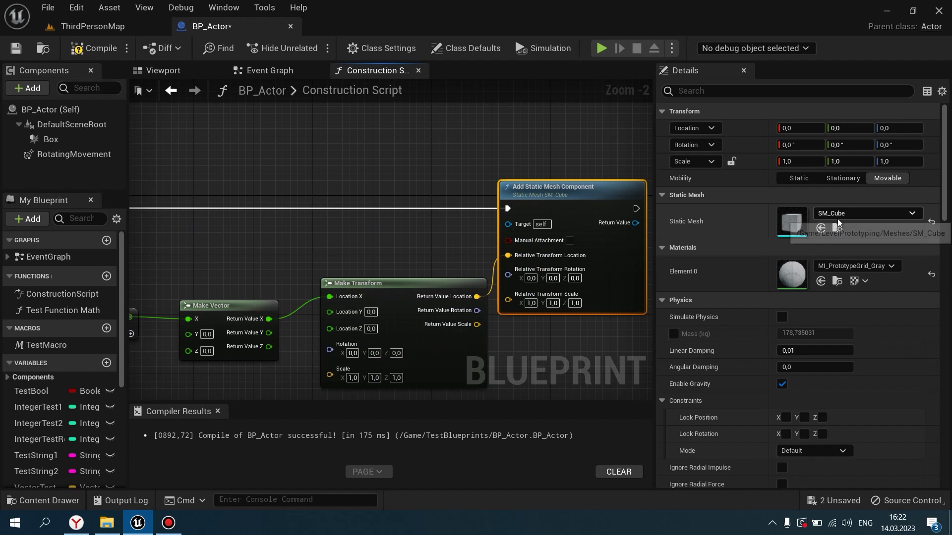
right_drag(149, 178, 377, 188)
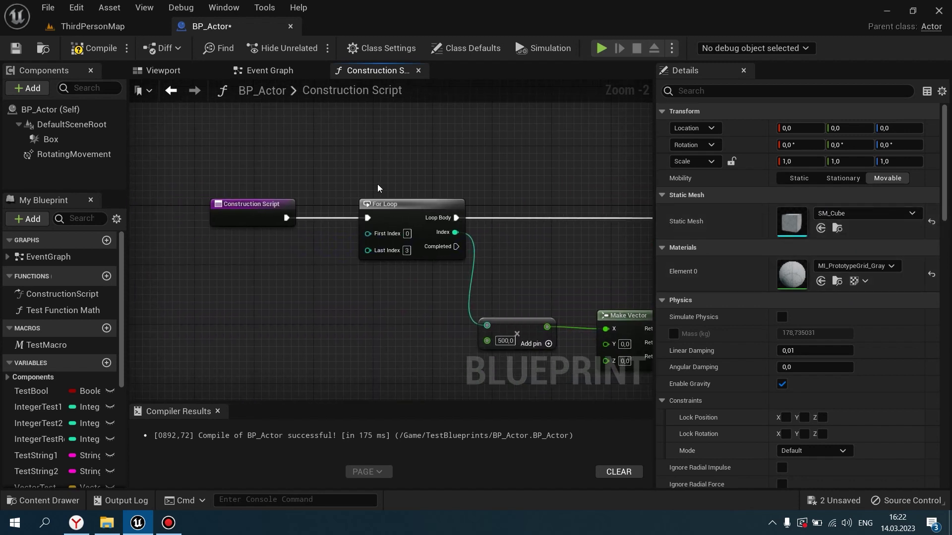
scroll(377, 188, up, 2)
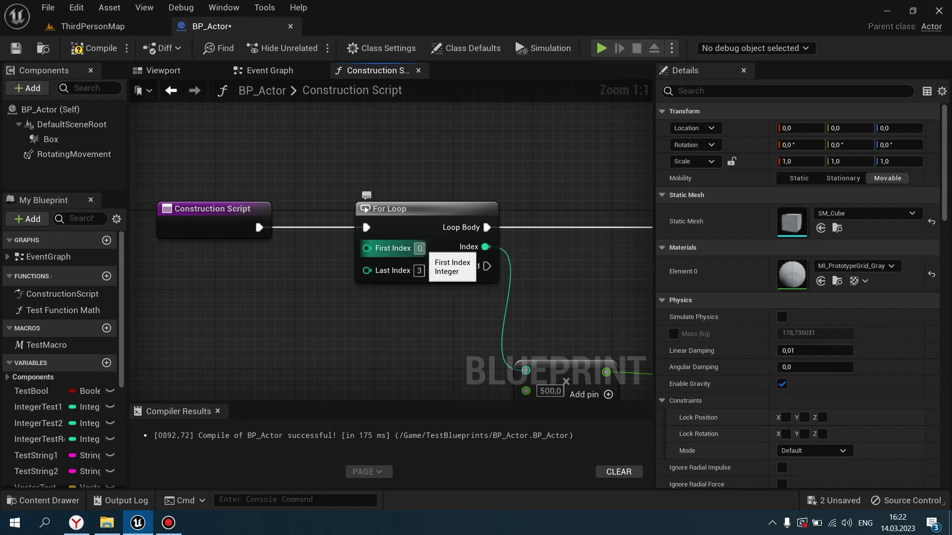
click(186, 73)
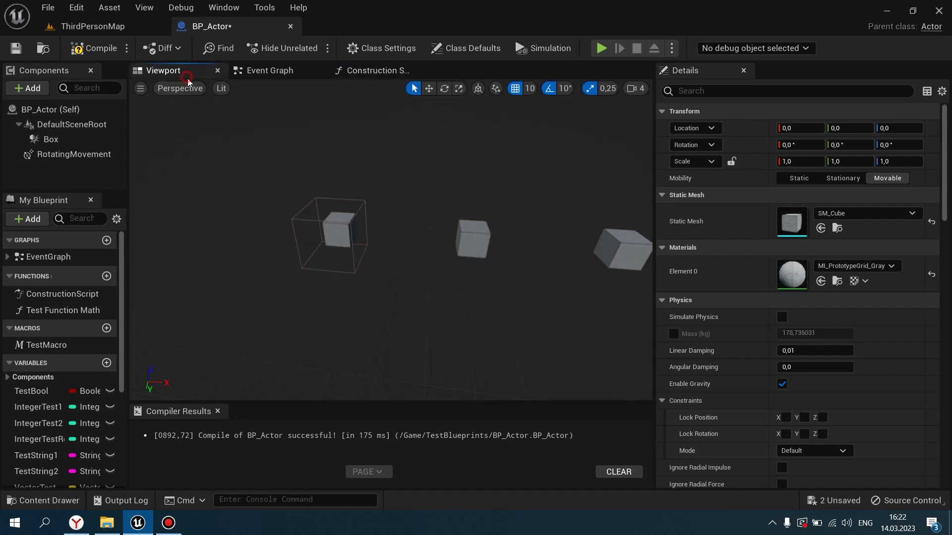
- Inspect the For Loop and the 500 multiplier nodes in the Construction Script graph
click(370, 74)
right_drag(384, 243, 206, 219)
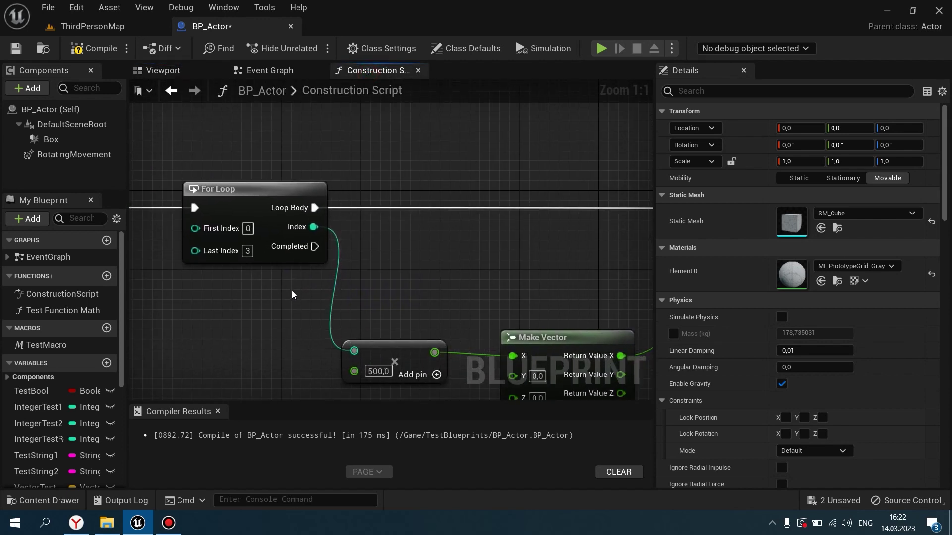
scroll(367, 291, down, 2)
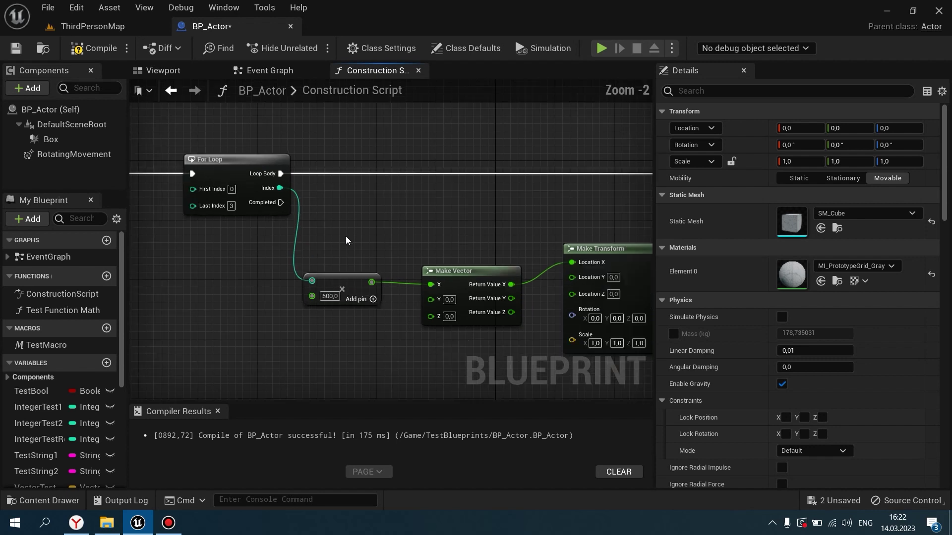
scroll(346, 240, down, 2)
click(337, 247)
scroll(337, 248, up, 4)
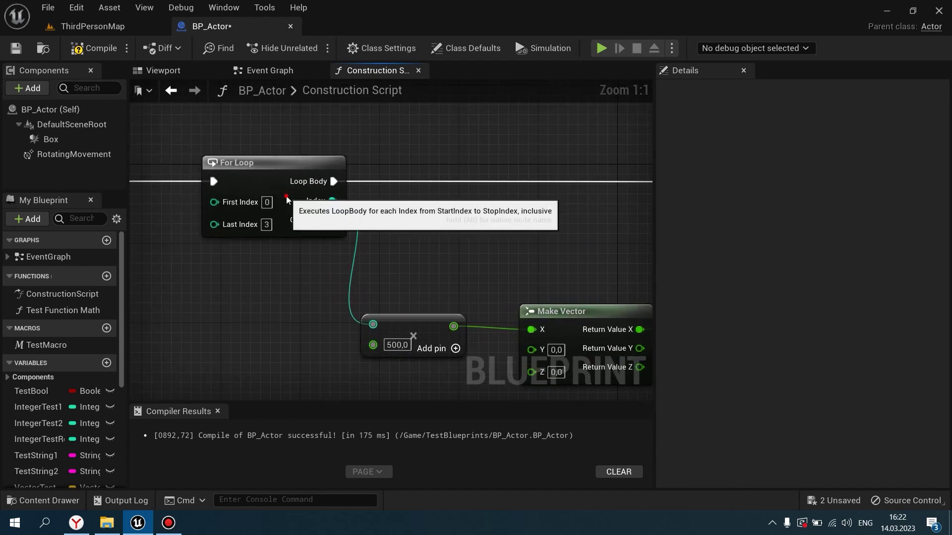
click(286, 199)
right_drag(422, 272, 331, 248)
click(414, 305)
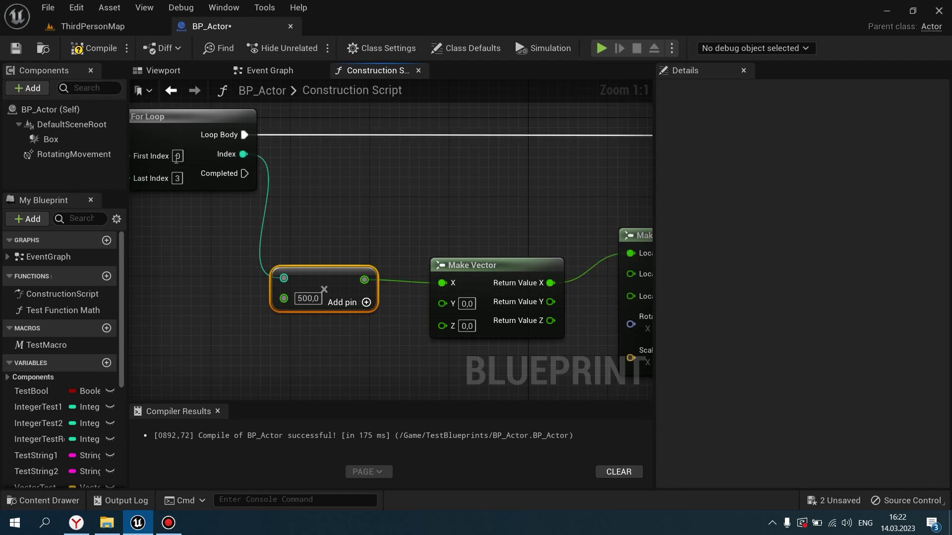
right_drag(166, 177, 281, 186)
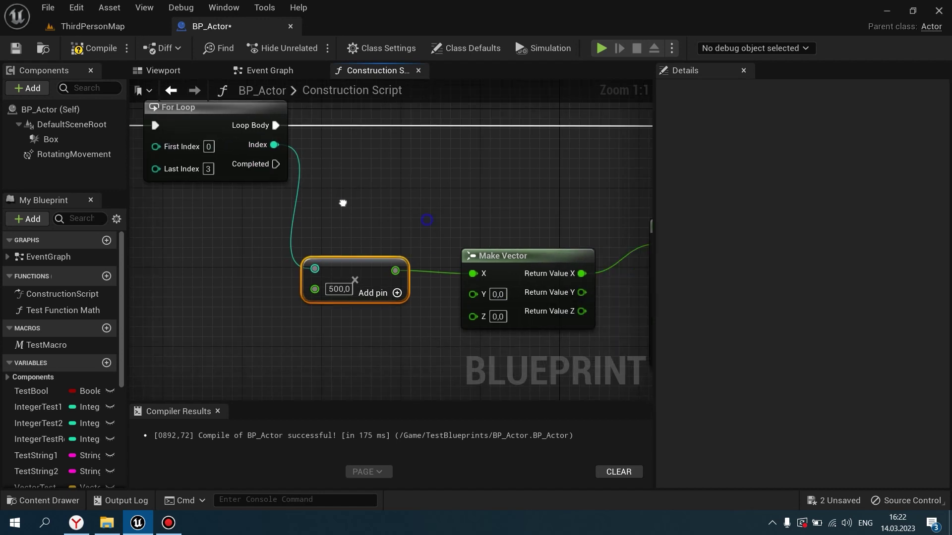
right_drag(340, 169, 234, 150)
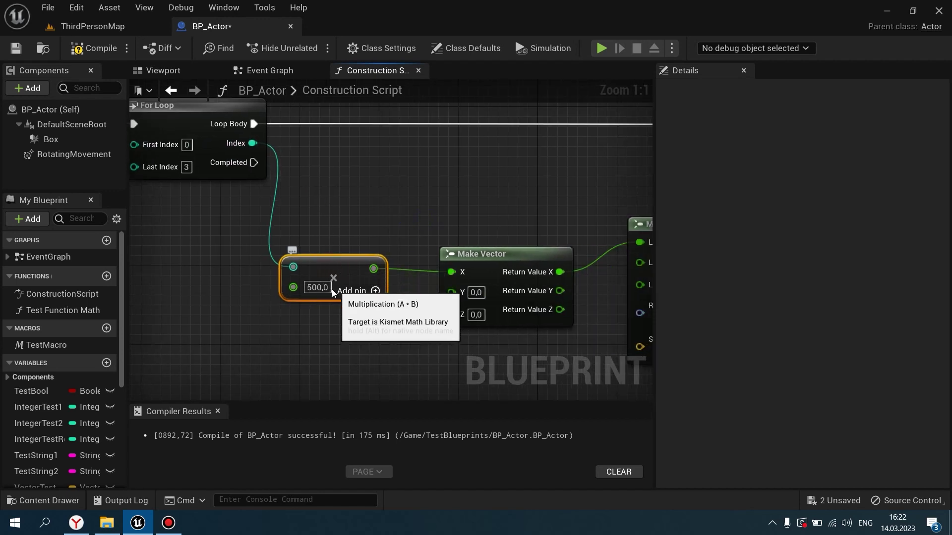
right_drag(341, 302, 221, 305)
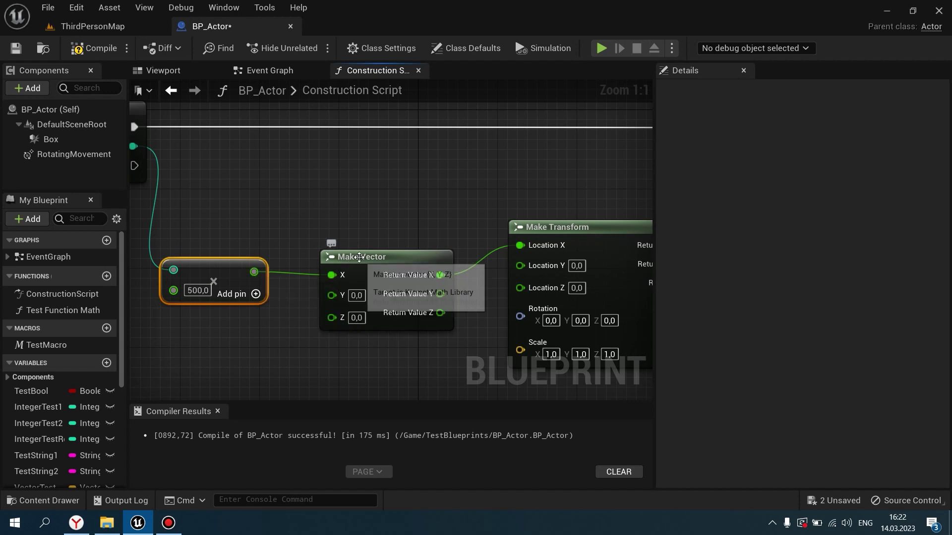
- Pan along the node chain through Make Transform and Add Static Mesh Component
right_drag(402, 256, 154, 254)
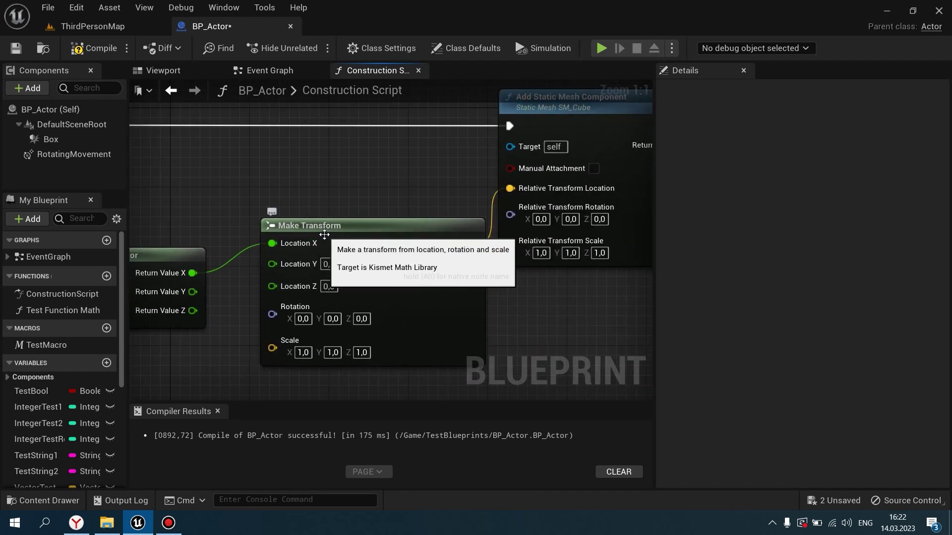
right_drag(329, 241, 332, 223)
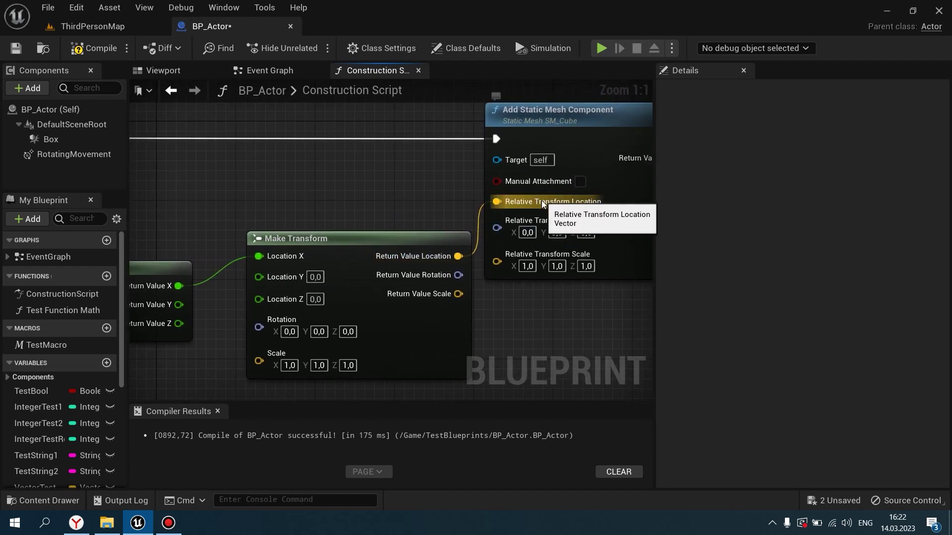
scroll(414, 212, down, 2)
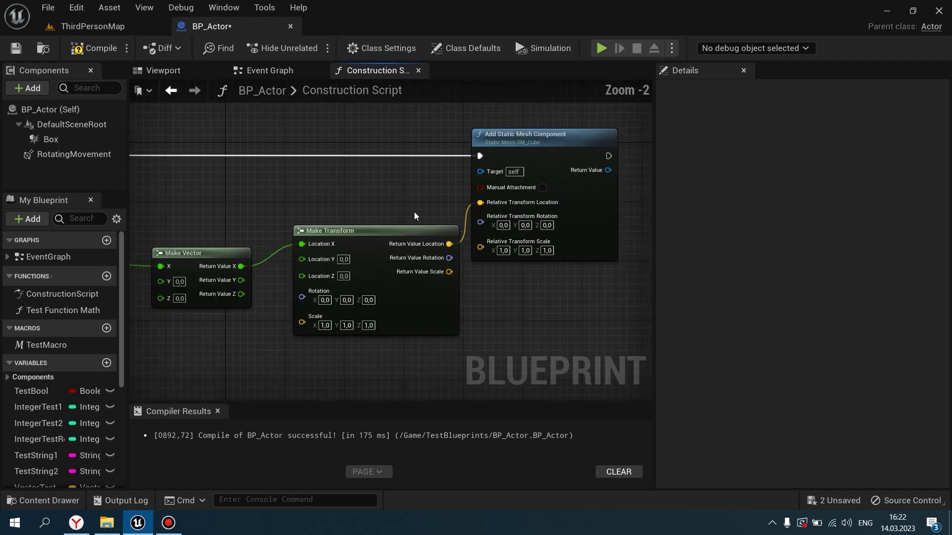
scroll(415, 212, down, 2)
scroll(417, 189, up, 4)
click(359, 200)
scroll(359, 200, down, 2)
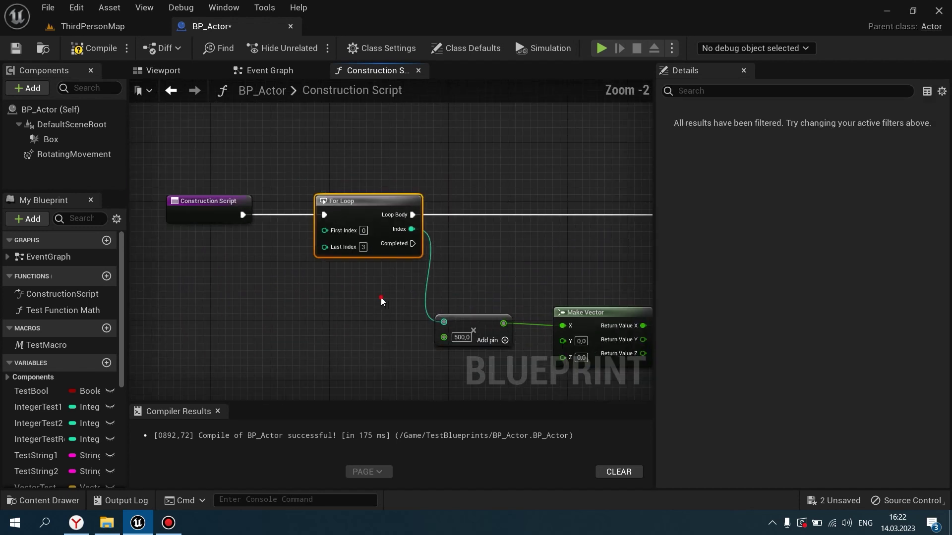
click(381, 297)
right_drag(385, 305, 267, 271)
scroll(269, 177, down, 1)
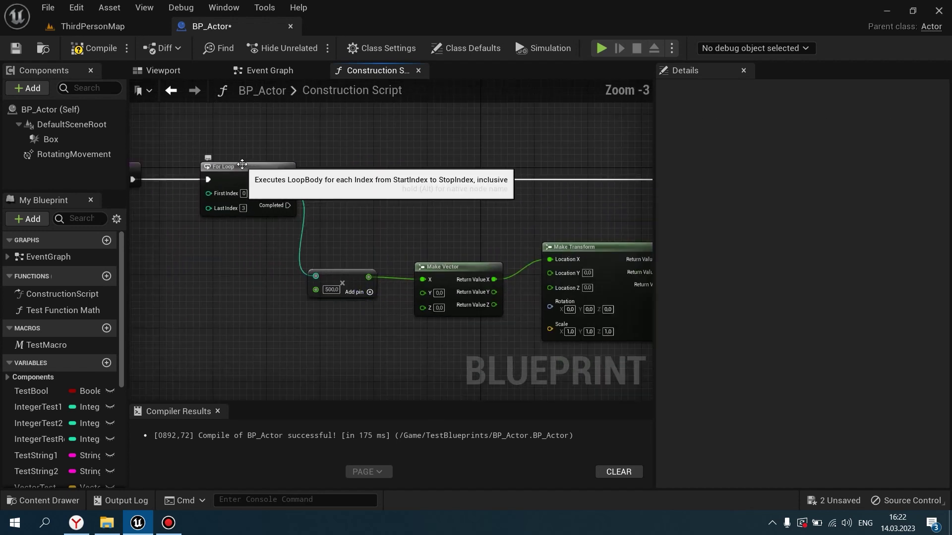
scroll(228, 147, up, 1)
scroll(273, 152, down, 1)
scroll(211, 158, down, 1)
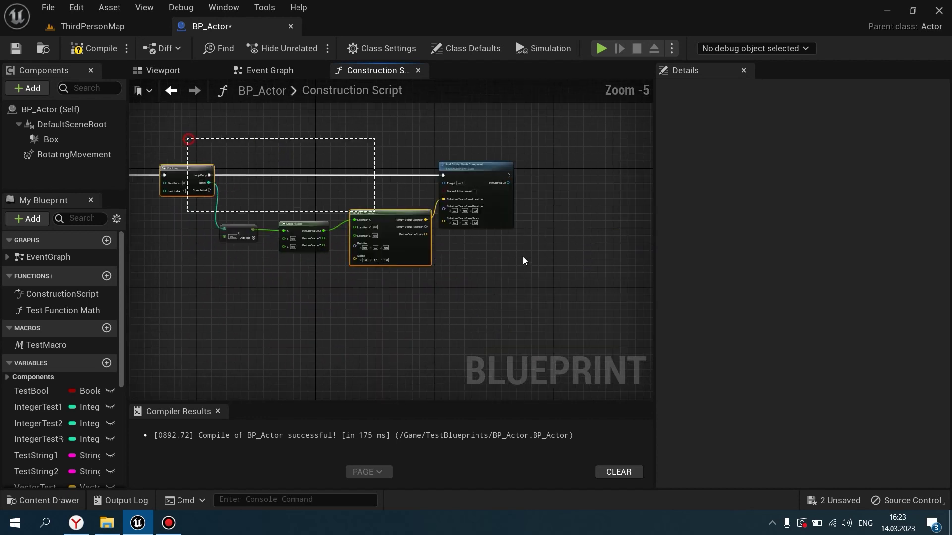
right_drag(323, 266, 415, 319)
scroll(396, 237, up, 4)
click(435, 221)
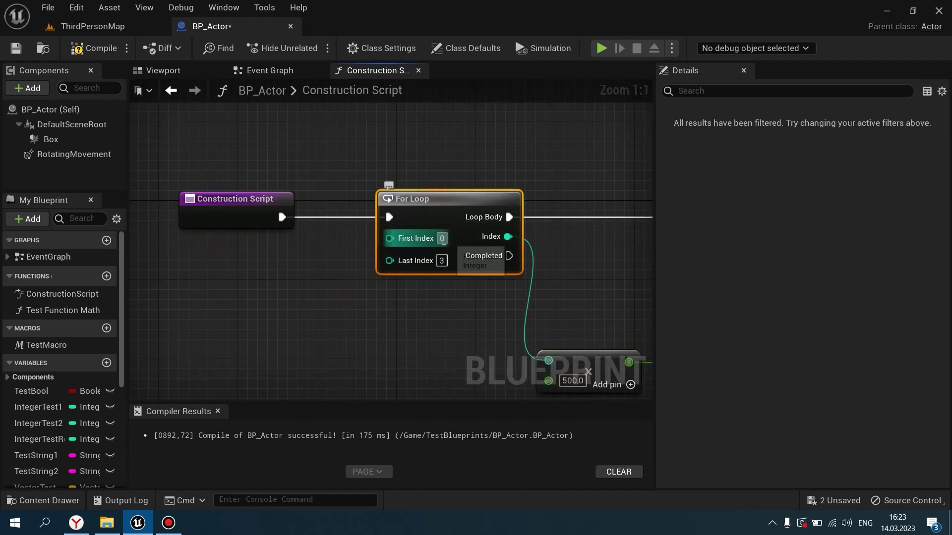
scroll(450, 285, down, 1)
scroll(471, 293, down, 3)
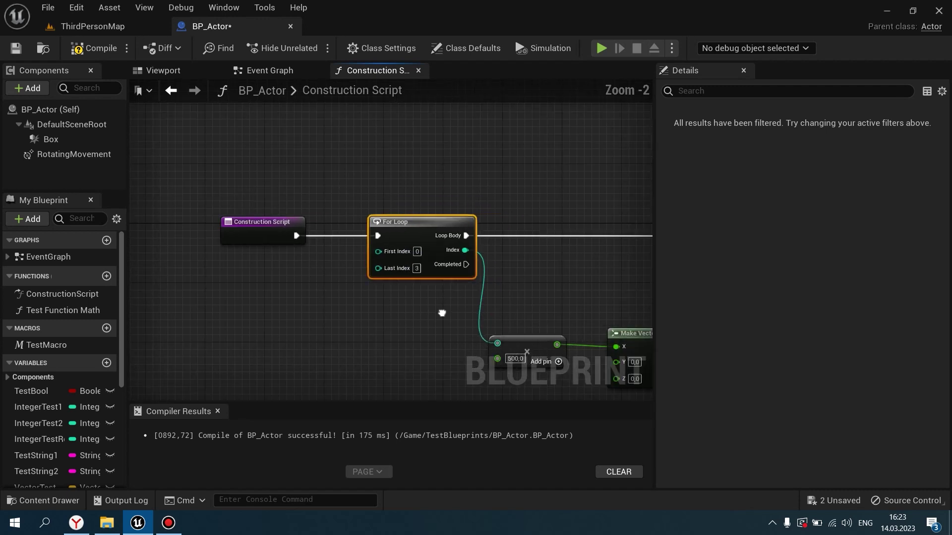
click(483, 265)
right_drag(477, 266, 321, 261)
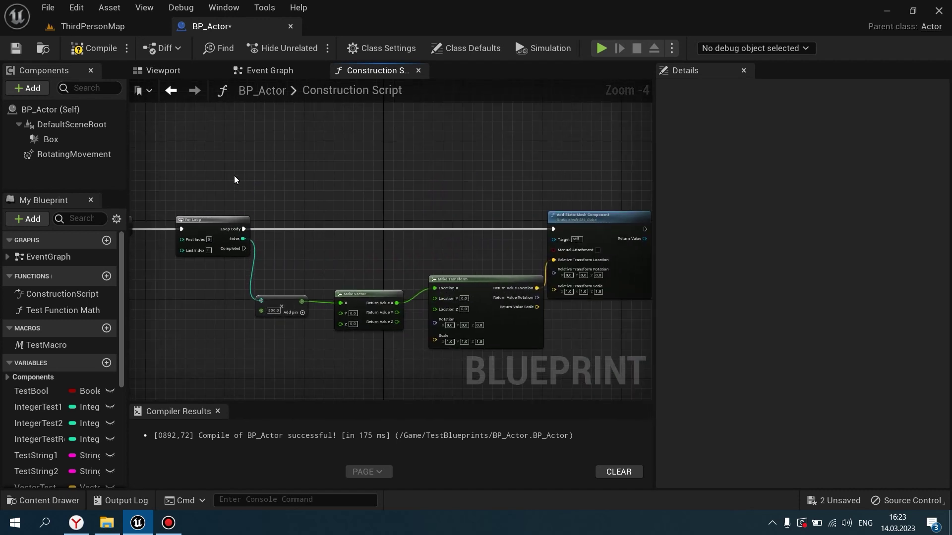
- Confirm four spaced cubes in the Viewport preview, then return to the graph
click(178, 71)
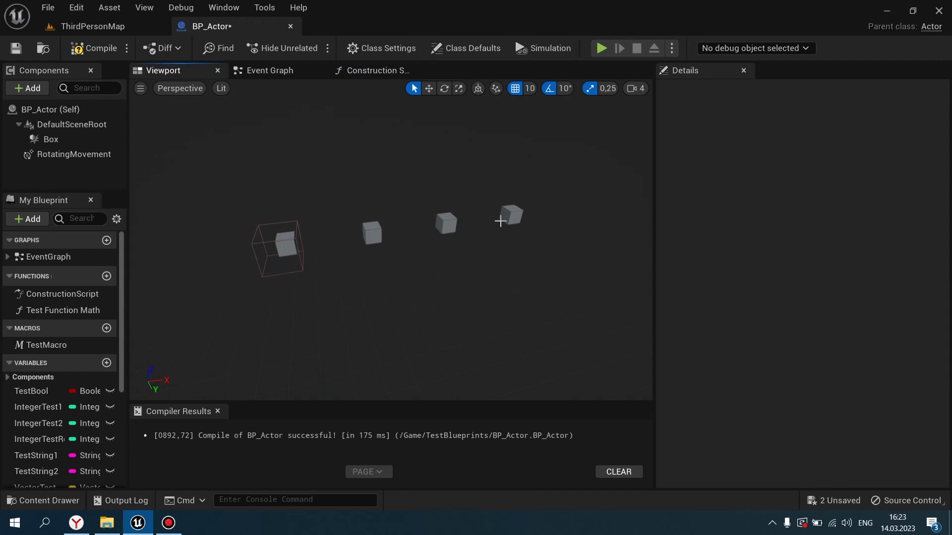
click(382, 69)
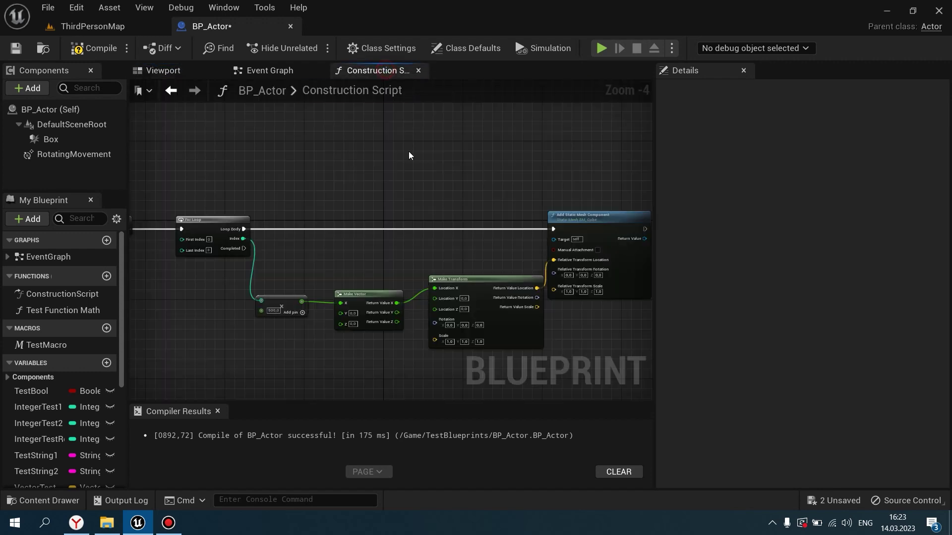
scroll(412, 274, up, 3)
right_drag(412, 274, 269, 231)
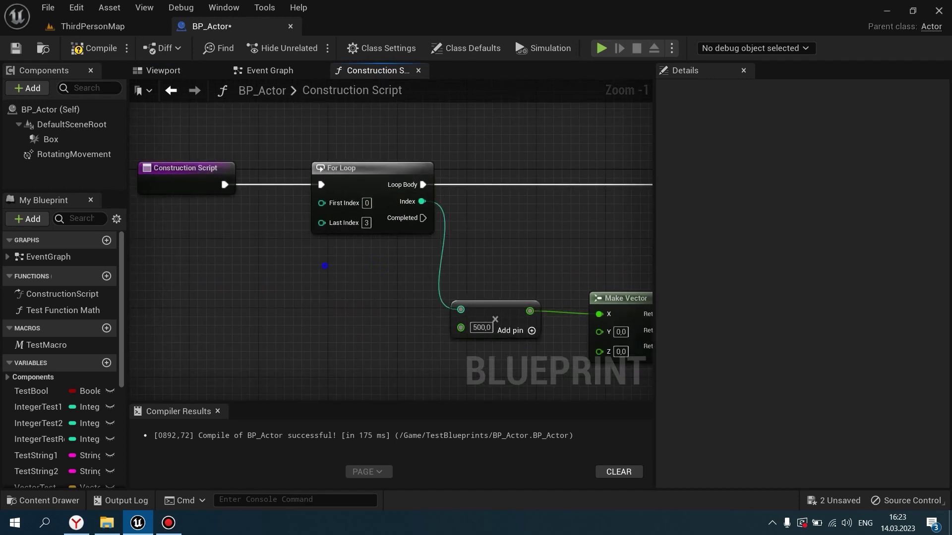
scroll(354, 250, up, 1)
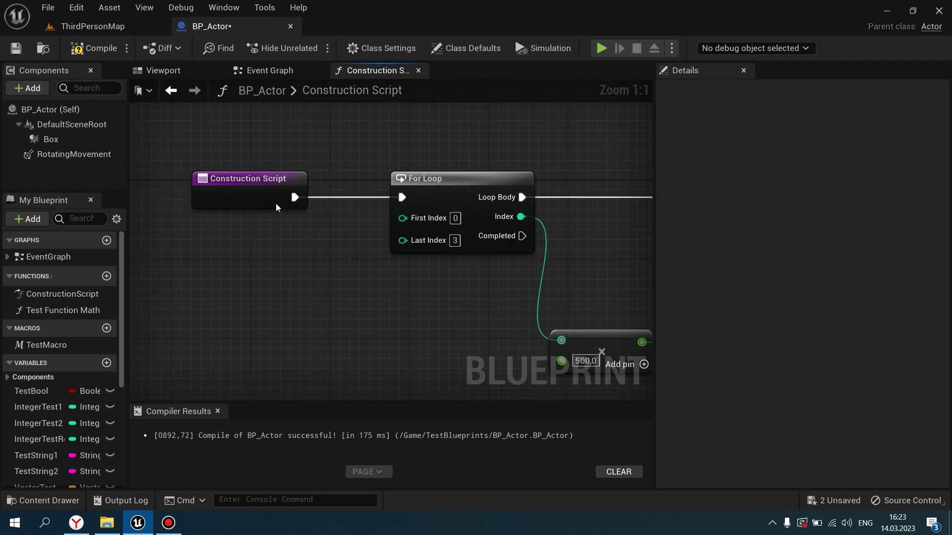
scroll(278, 203, down, 2)
scroll(321, 263, up, 2)
right_drag(321, 263, 176, 246)
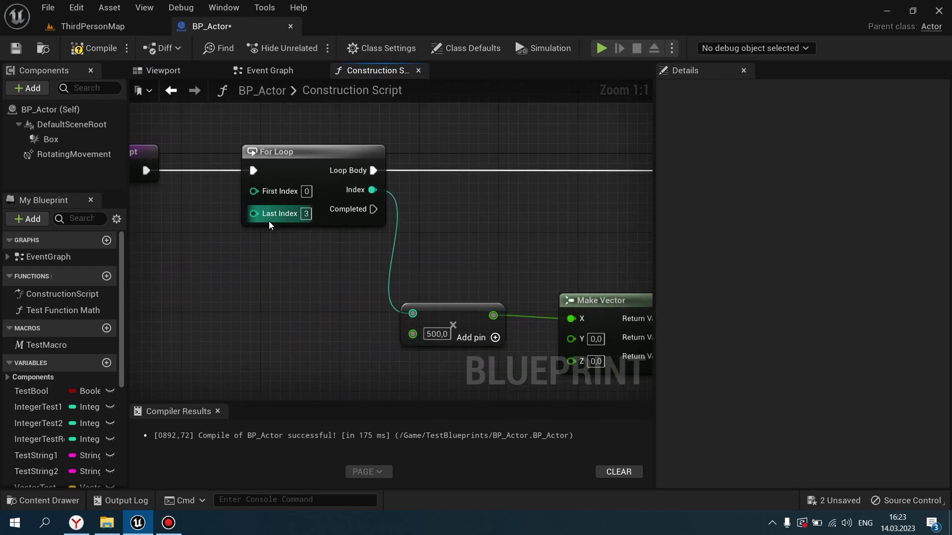
- Promote the For Loop's Last Index to a variable named LastIndex
right_click(258, 215)
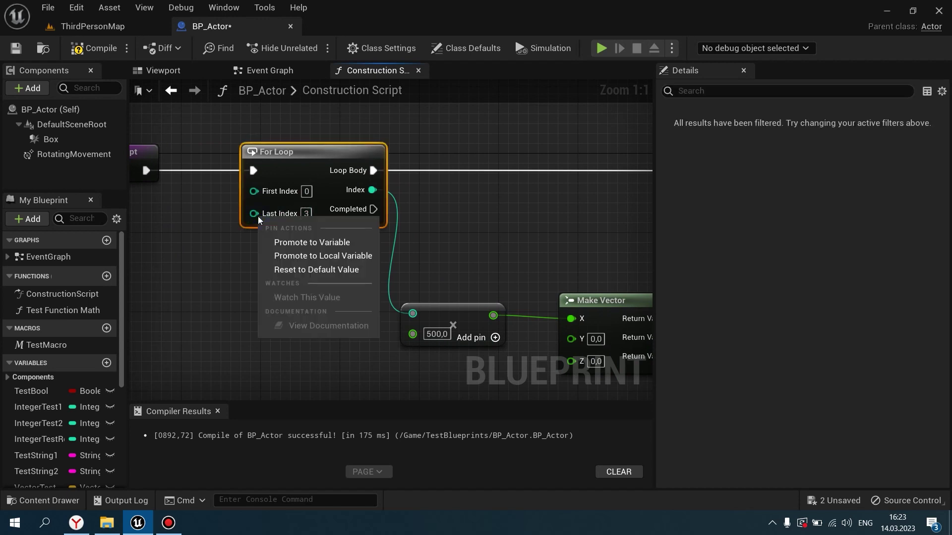
click(310, 246)
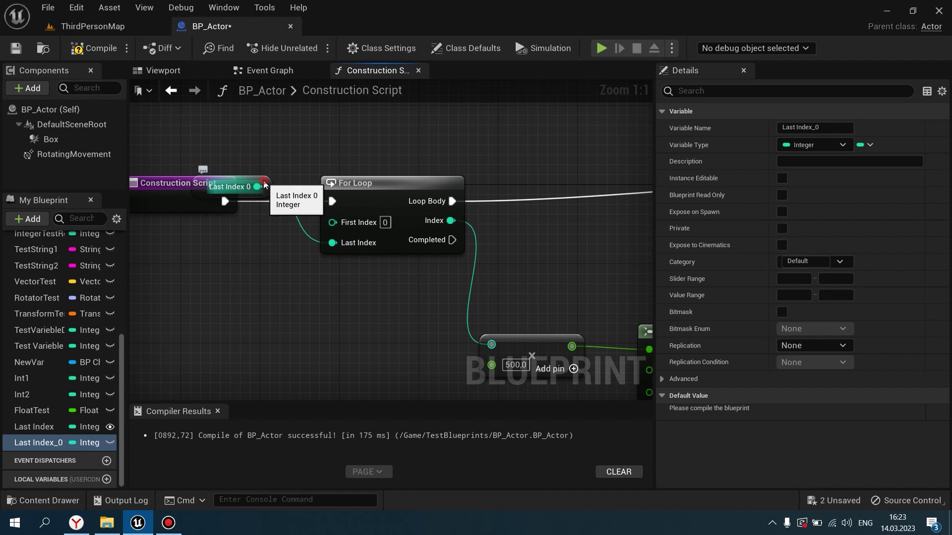
drag(263, 178, 251, 287)
double_click(38, 443)
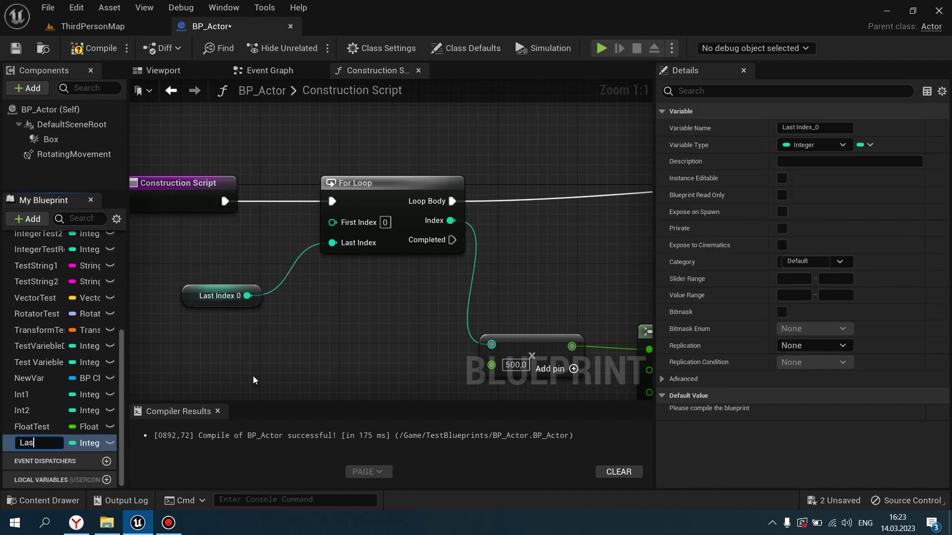
text(Index)
key(Return)
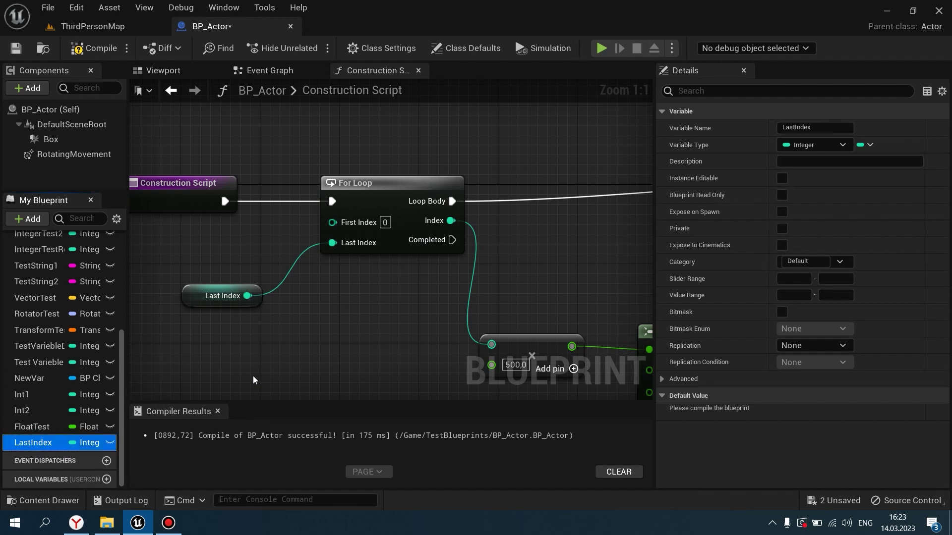
scroll(265, 375, down, 1)
right_drag(305, 373, 203, 358)
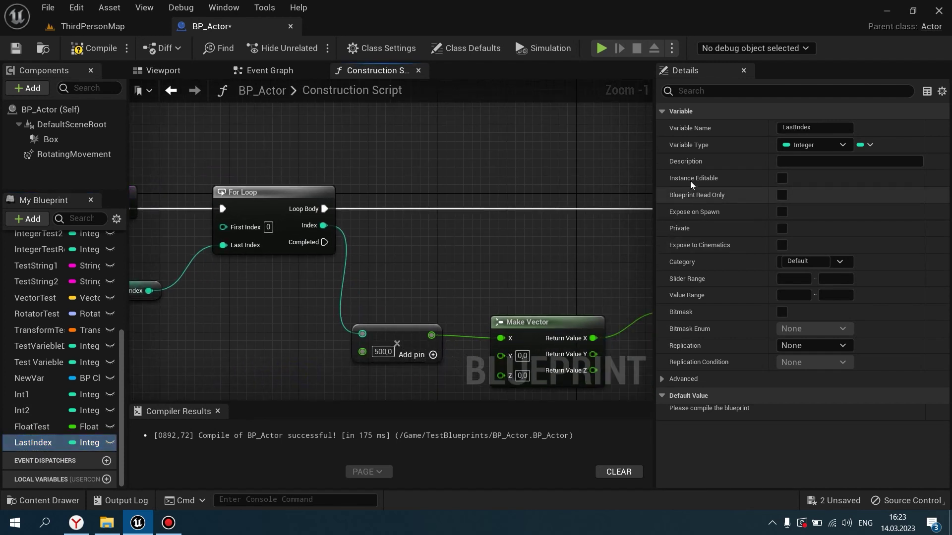
- Make LastIndex Instance Editable, then compile and save the blueprint
click(783, 179)
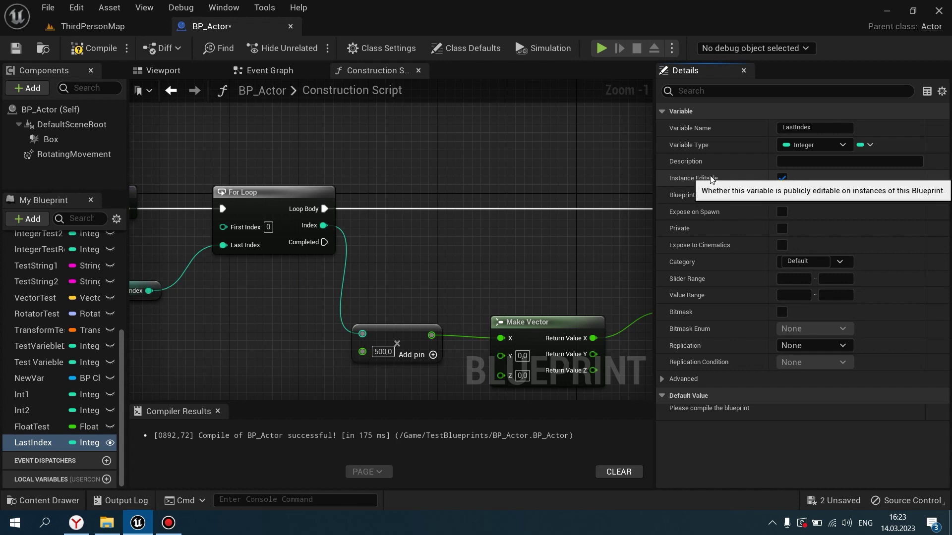
click(88, 50)
click(20, 47)
- Select the placed BP_Actor in ThirdPersonMap and orbit the camera above it
click(102, 29)
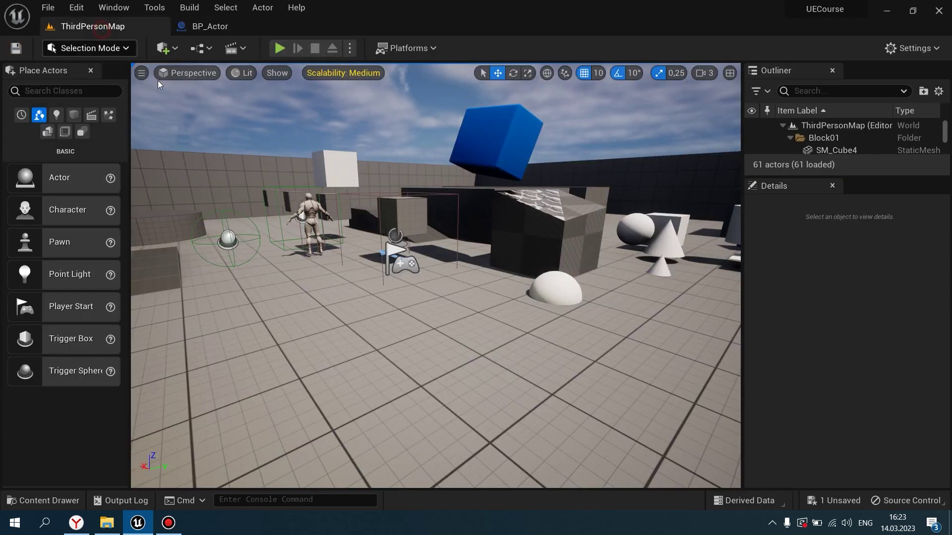
click(395, 238)
right_drag(395, 238, 395, 238)
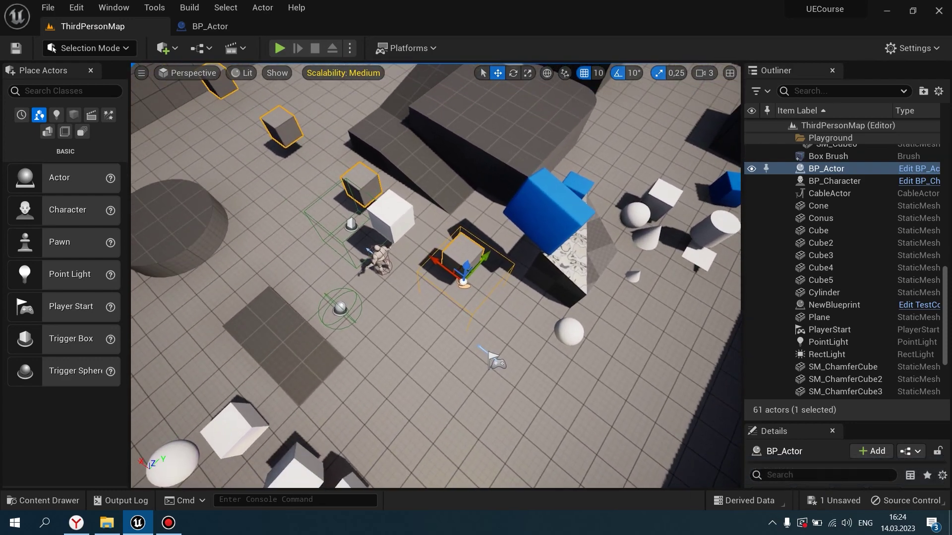
right_drag(442, 336, 497, 341)
- Drag another BP_Actor in from the Content Drawer, then undo the placement
click(45, 500)
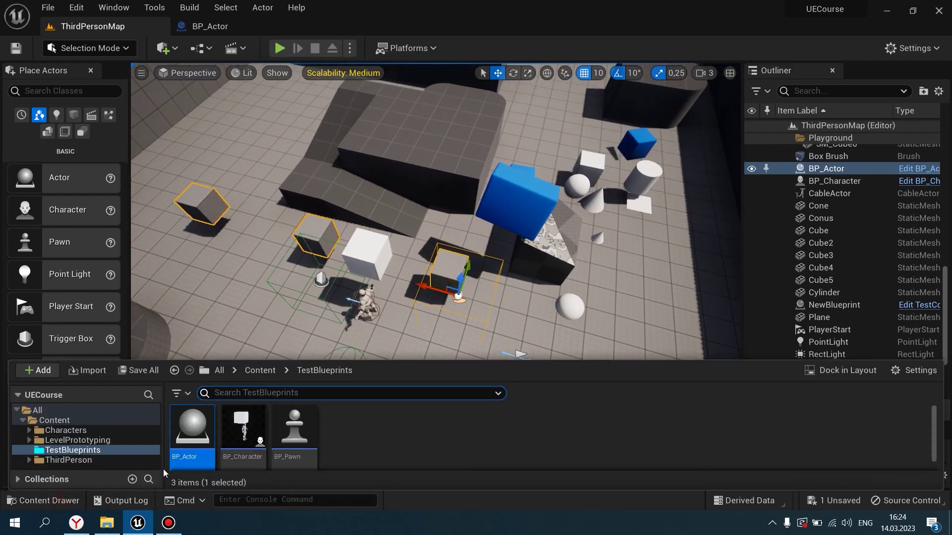
drag(192, 432, 241, 287)
right_drag(240, 288, 241, 288)
key(ctrl+z)
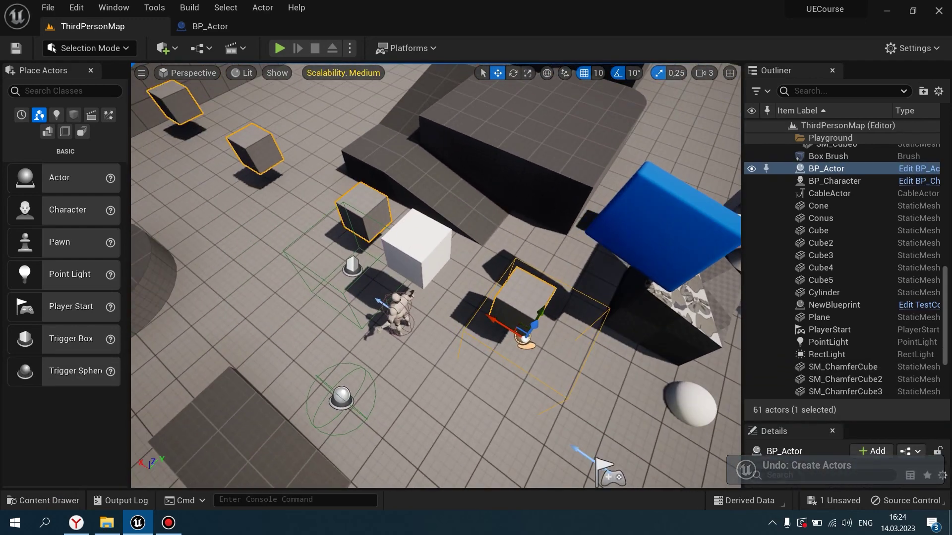
- Enlarge the Details panel to show BP_Actor's Last Index of 3
right_drag(570, 371, 570, 371)
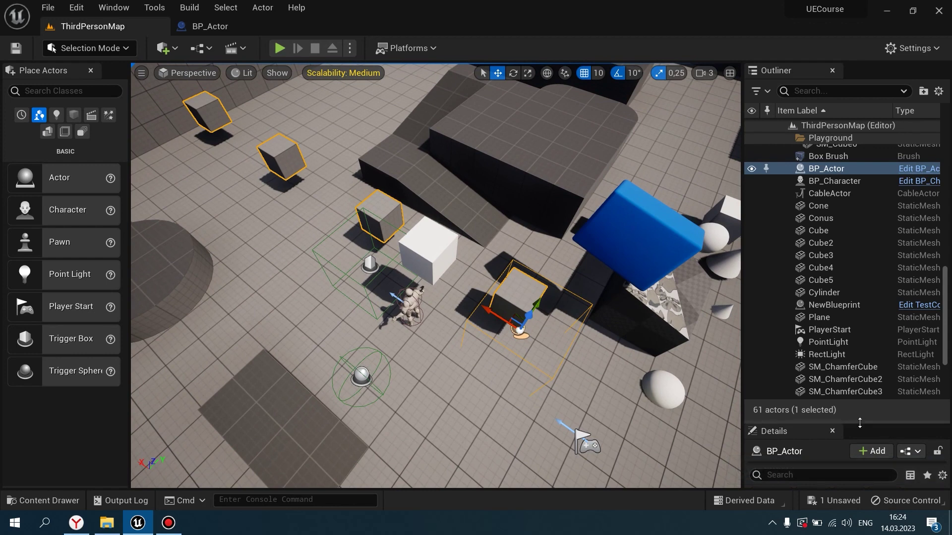
drag(860, 423, 860, 243)
right_drag(632, 277, 632, 276)
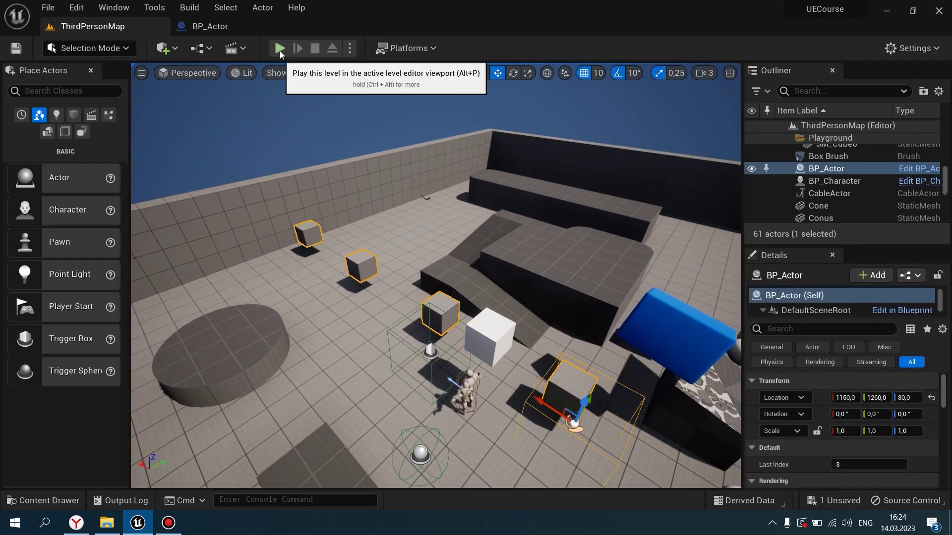
click(280, 49)
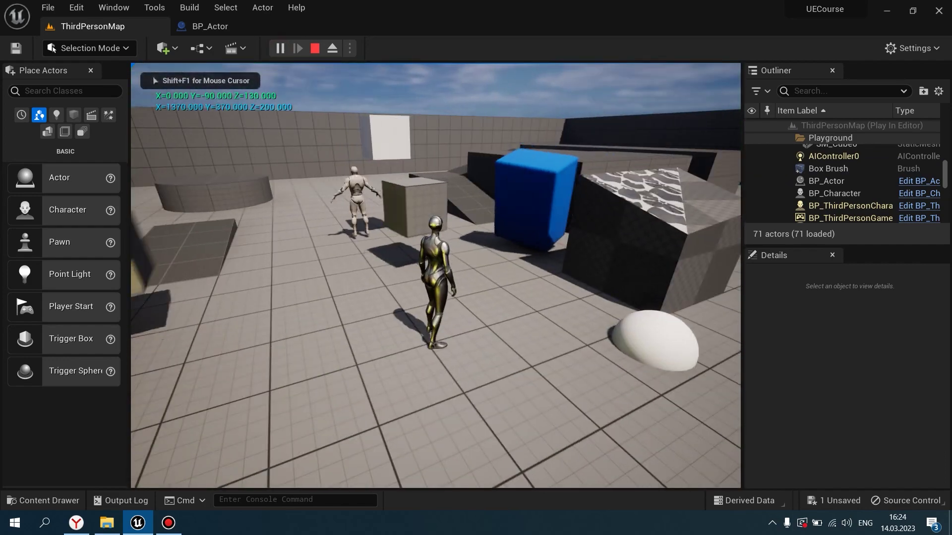
key(w)
key(space)
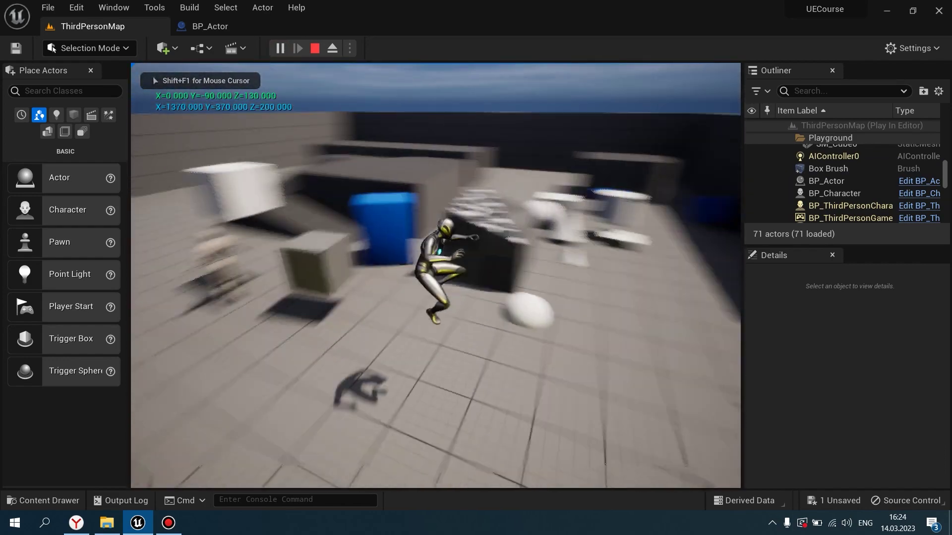
key(s)
key(w)
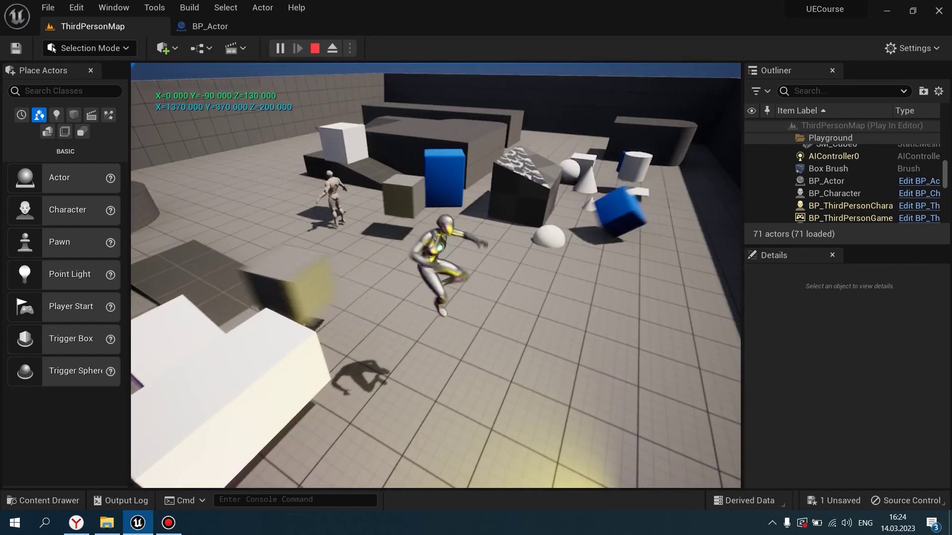
key(space)
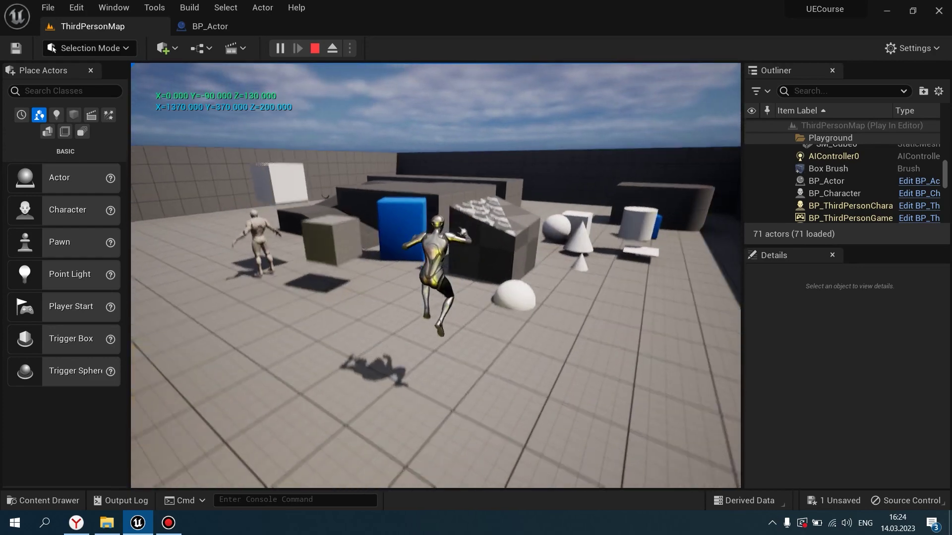
key(w)
key(space)
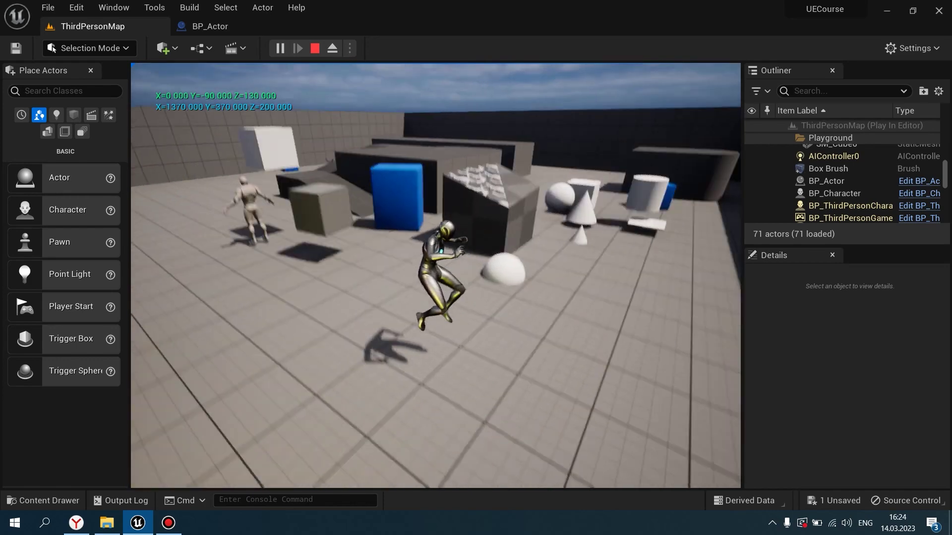
key(Escape)
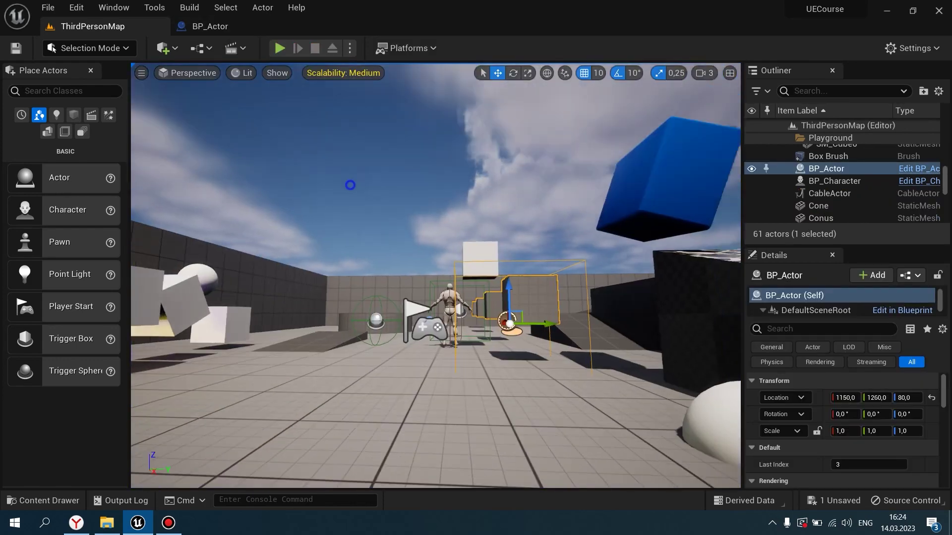
- Check the BP_Actor Blueprint tab, then return to the ThirdPersonMap level view
right_drag(350, 195, 644, 385)
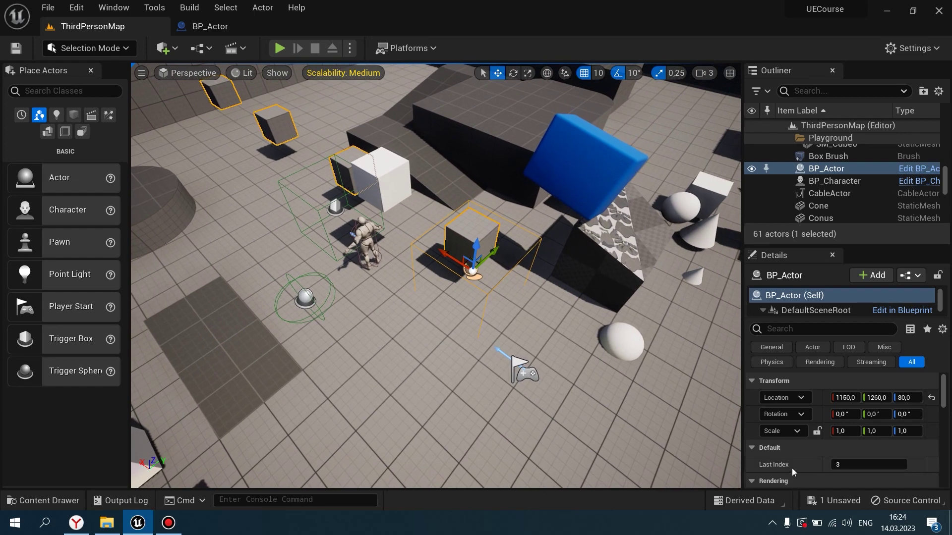
click(235, 28)
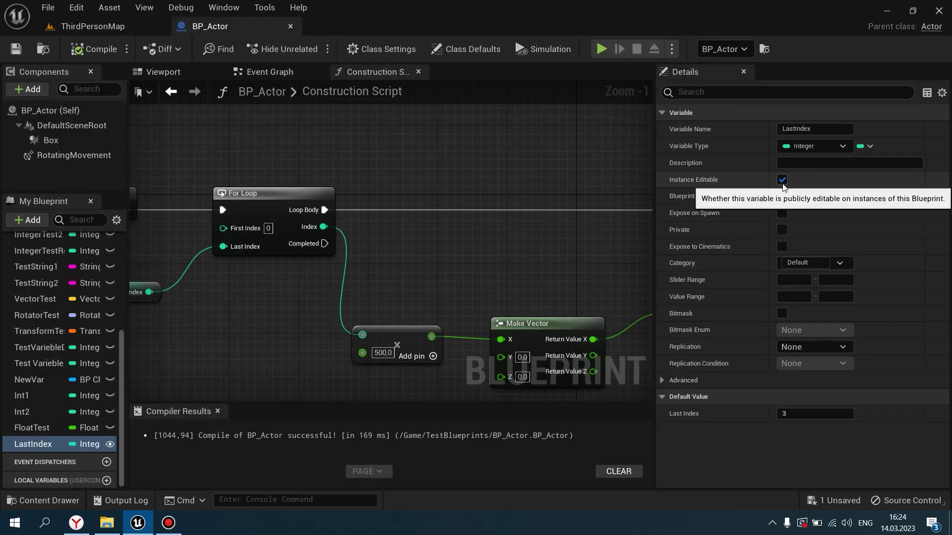
click(91, 29)
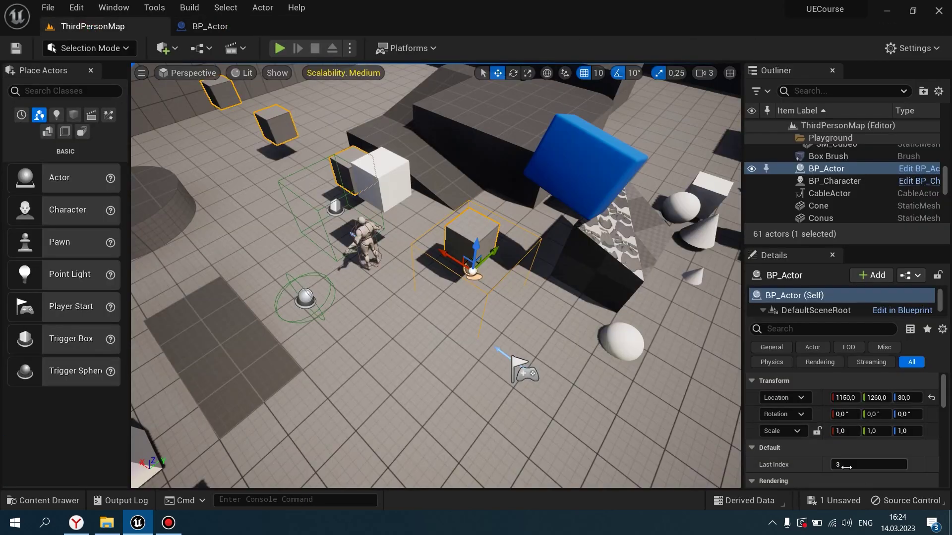
right_drag(436, 277, 436, 278)
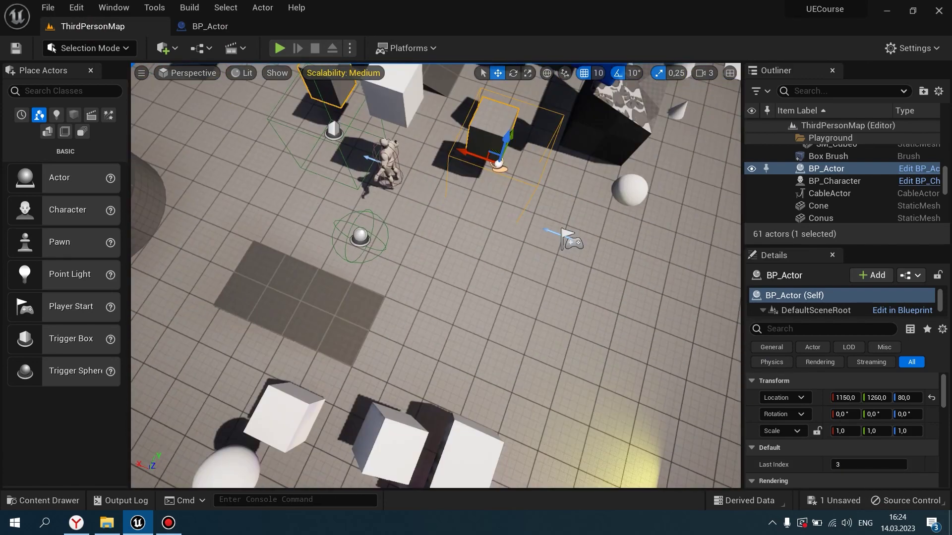
key(s)
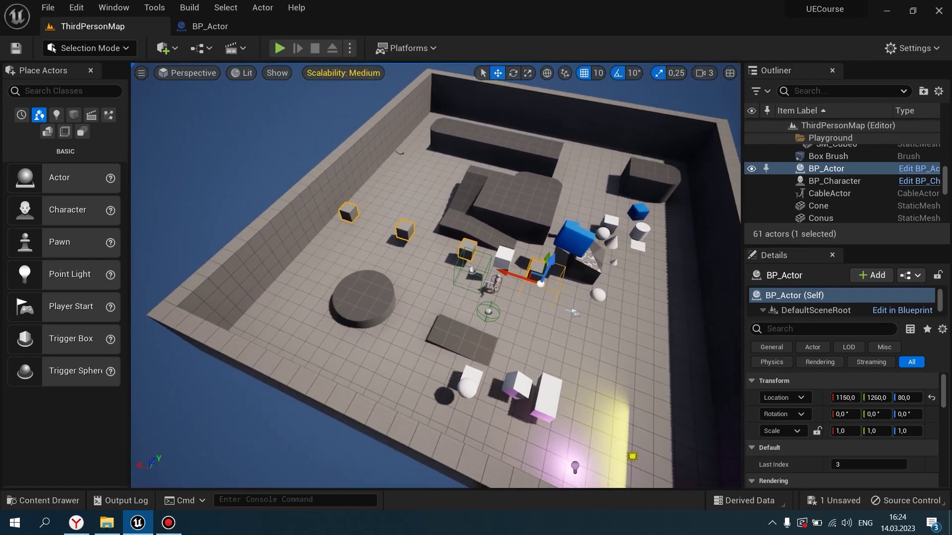
- Drag the placed BP_Actor's Last Index from 3 up to 6 in Details
drag(852, 465, 860, 464)
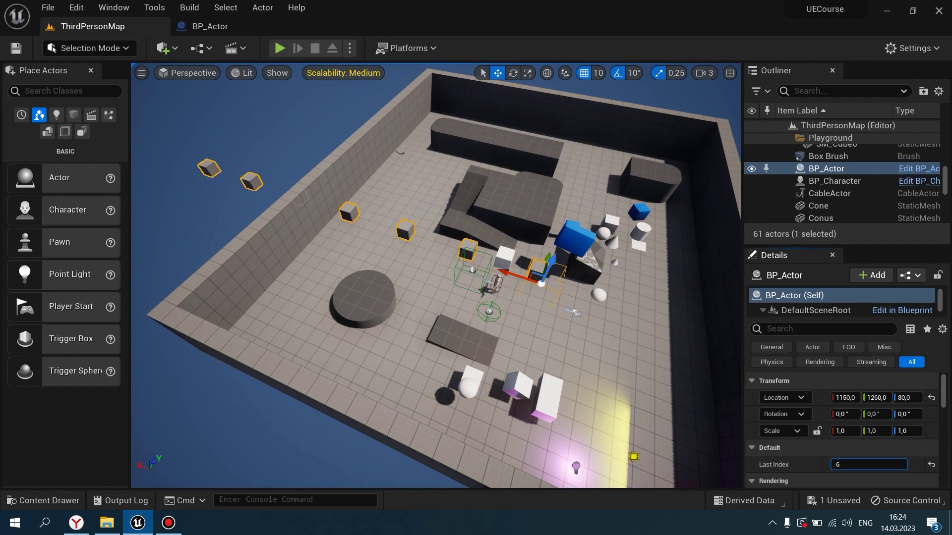
scroll(323, 210, up, 5)
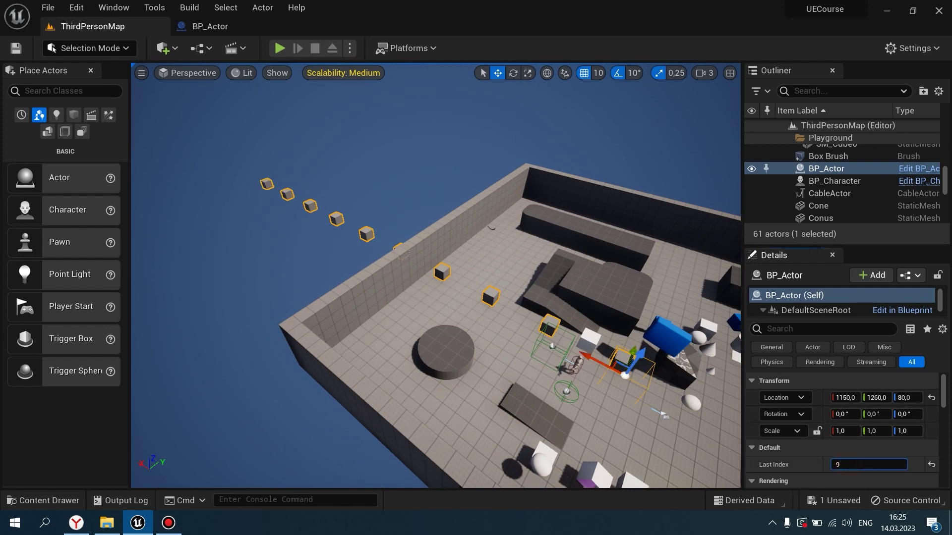
drag(868, 464, 852, 465)
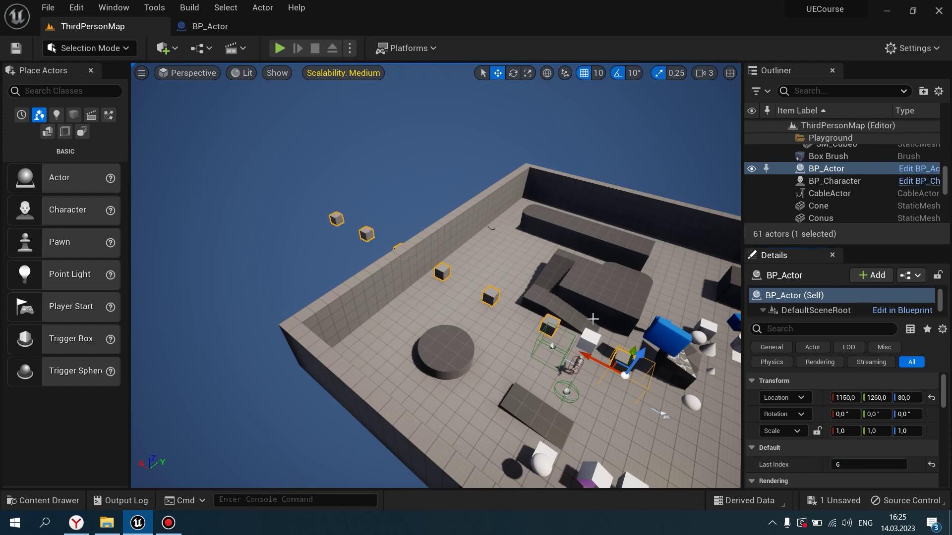
- Promote the multiply node's 500 input to a new float variable
click(213, 26)
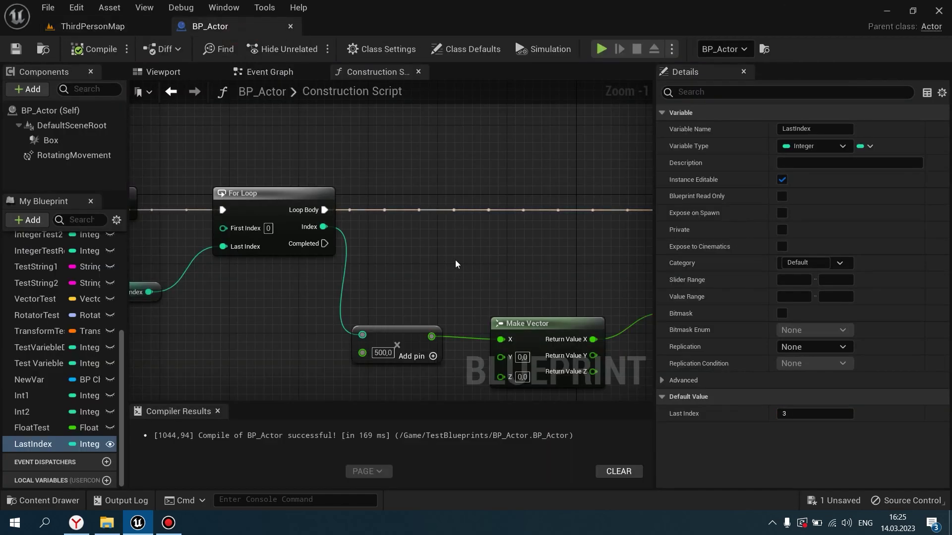
scroll(325, 289, up, 1)
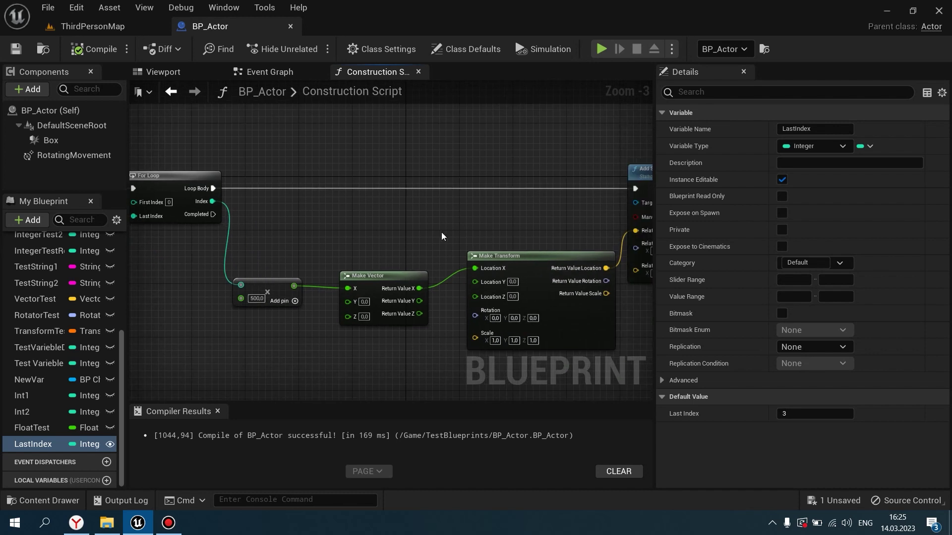
scroll(441, 232, up, 1)
scroll(416, 274, up, 1)
click(432, 279)
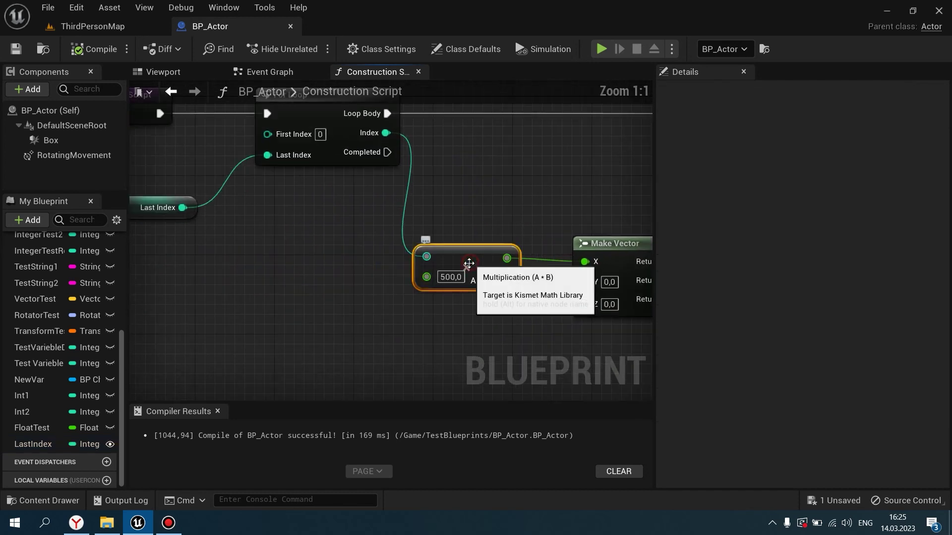
right_click(427, 279)
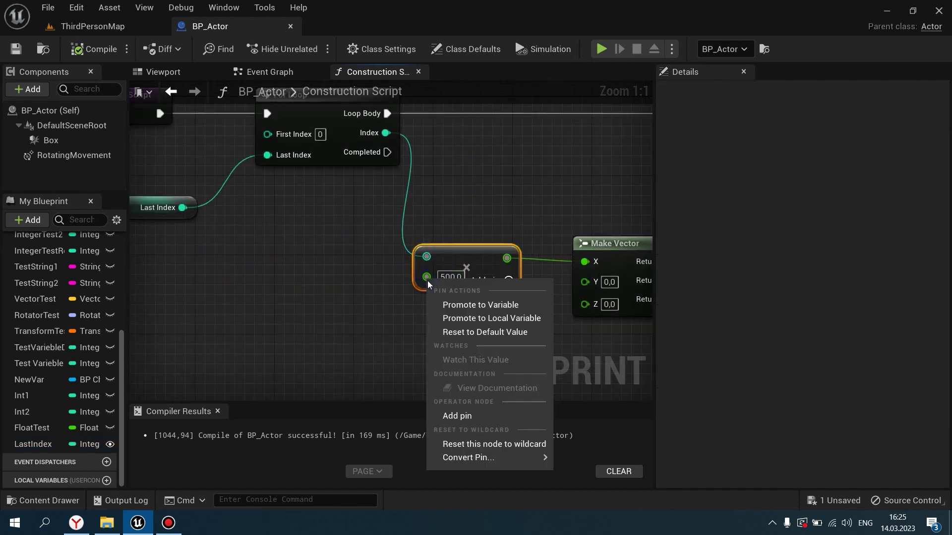
click(456, 304)
drag(352, 262, 323, 311)
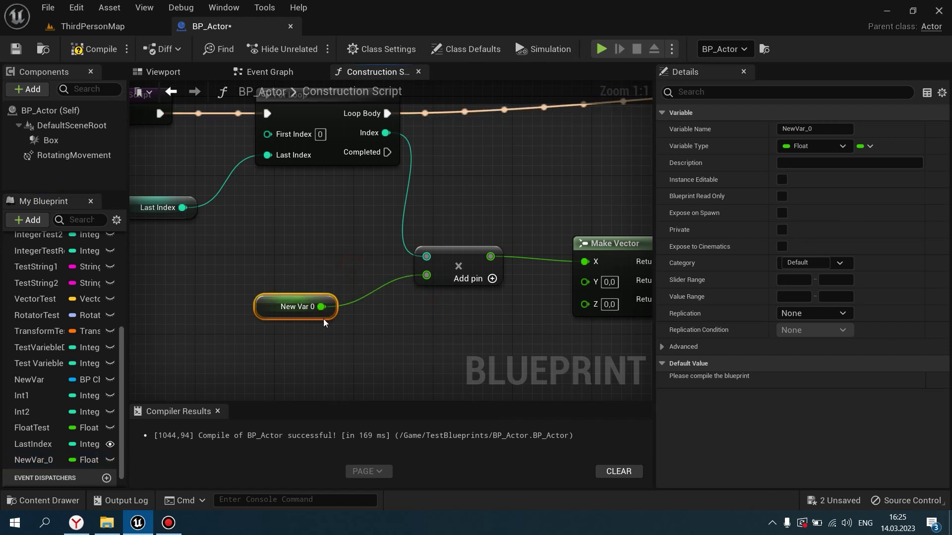
- Rename the new variable from NewVar_0 to Padding
click(562, 356)
click(327, 319)
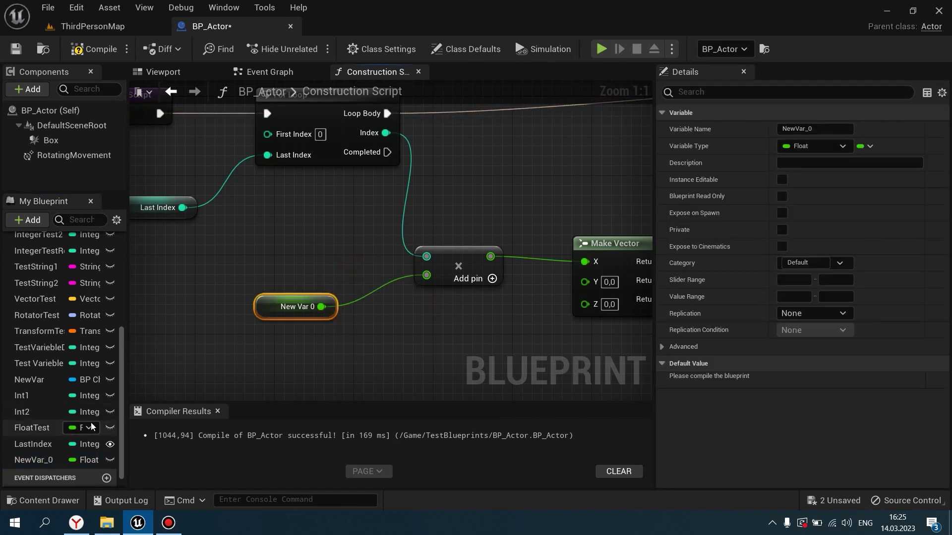
double_click(34, 460)
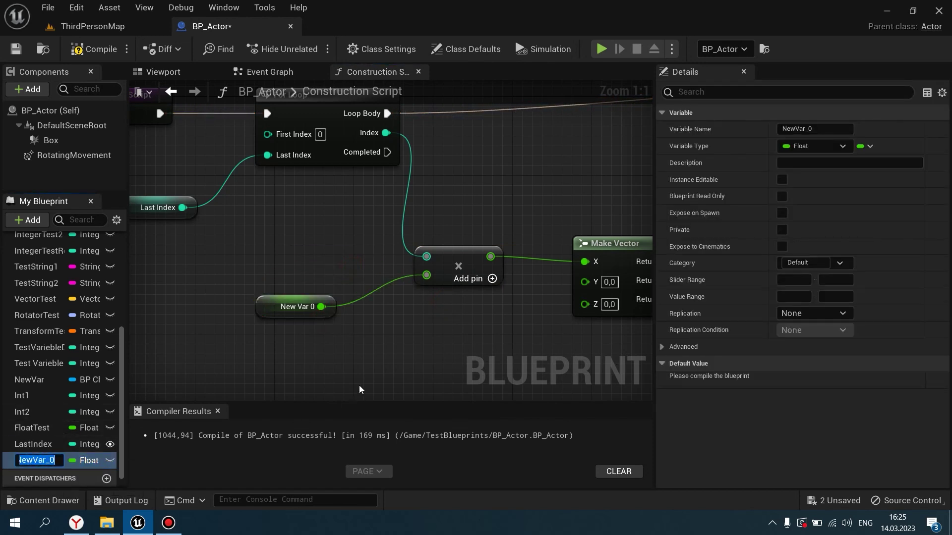
text(Pading)
key(Return)
- Make Padding instance-editable, then save and compile the blueprint
key(ctrl+s)
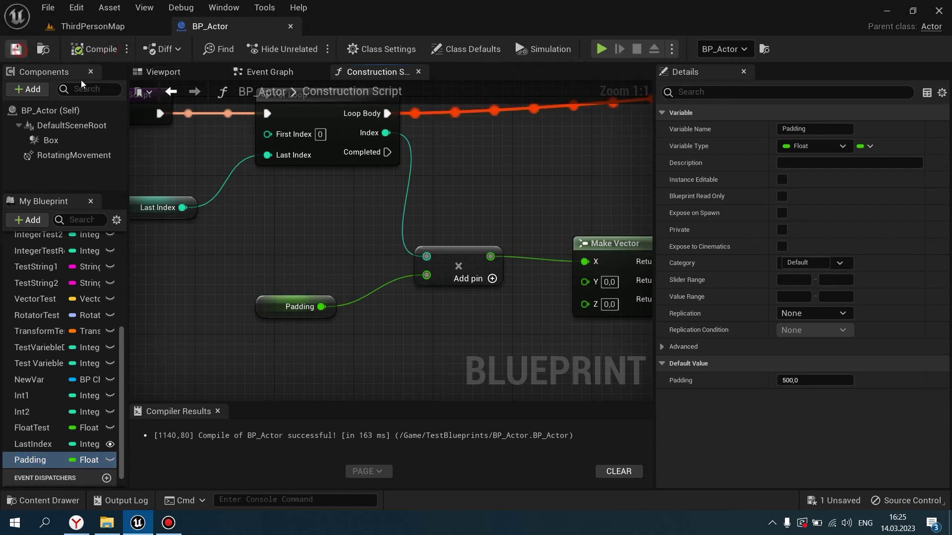
click(783, 180)
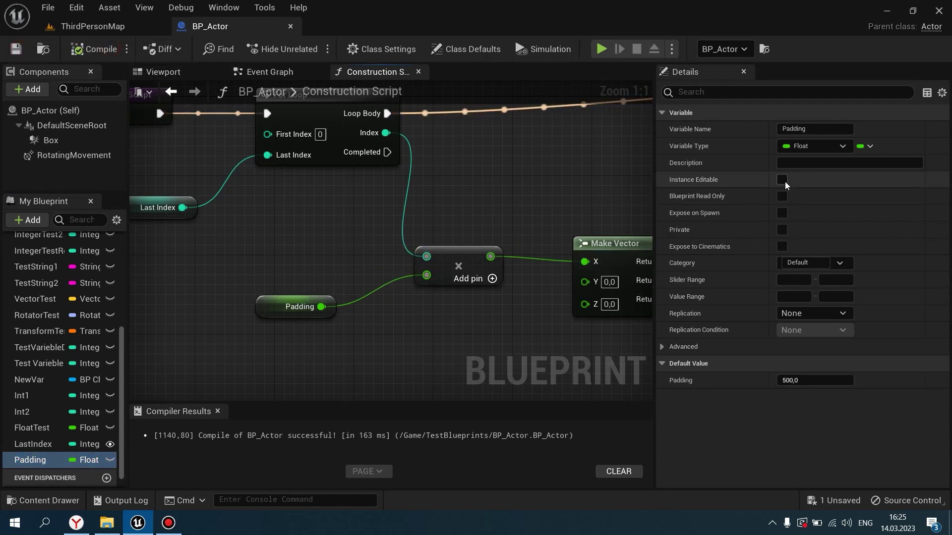
click(92, 49)
click(102, 29)
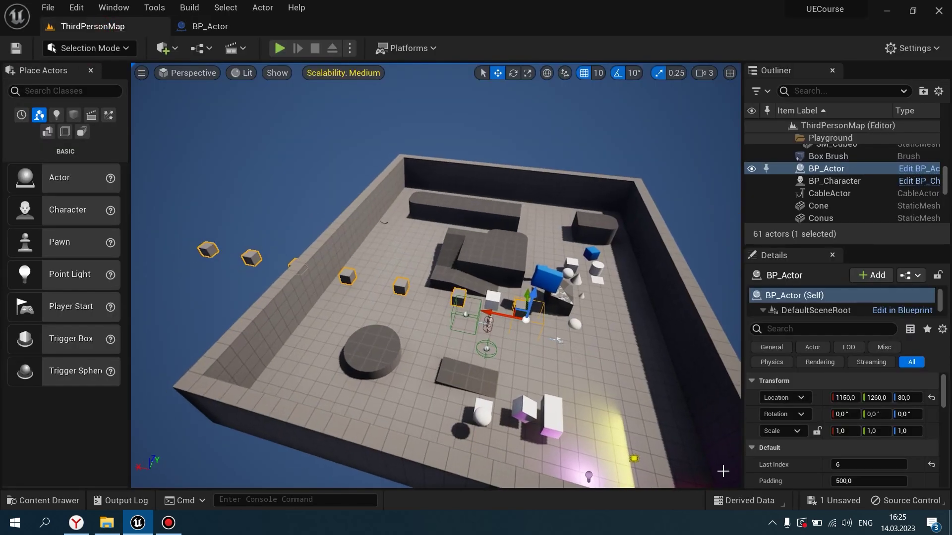
scroll(790, 409, down, 3)
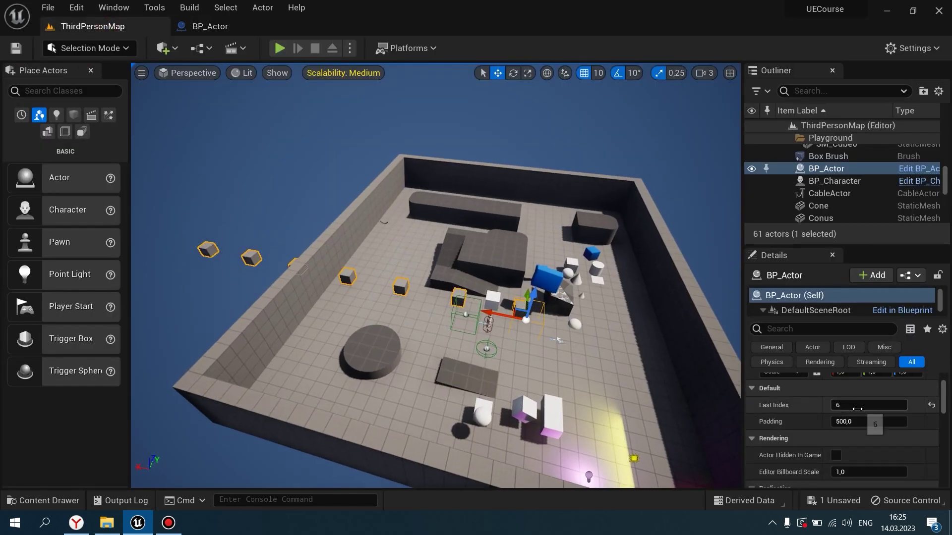
drag(865, 421, 813, 421)
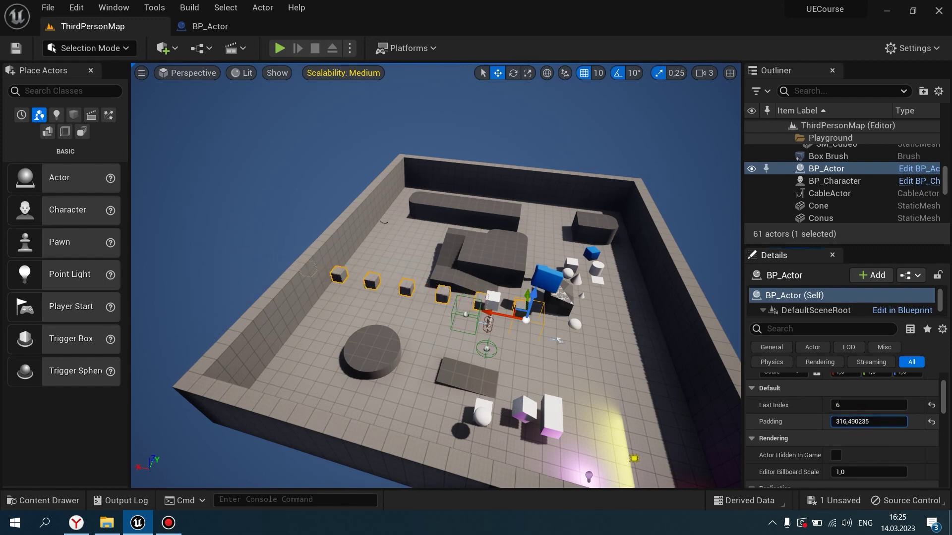
drag(812, 421, 825, 421)
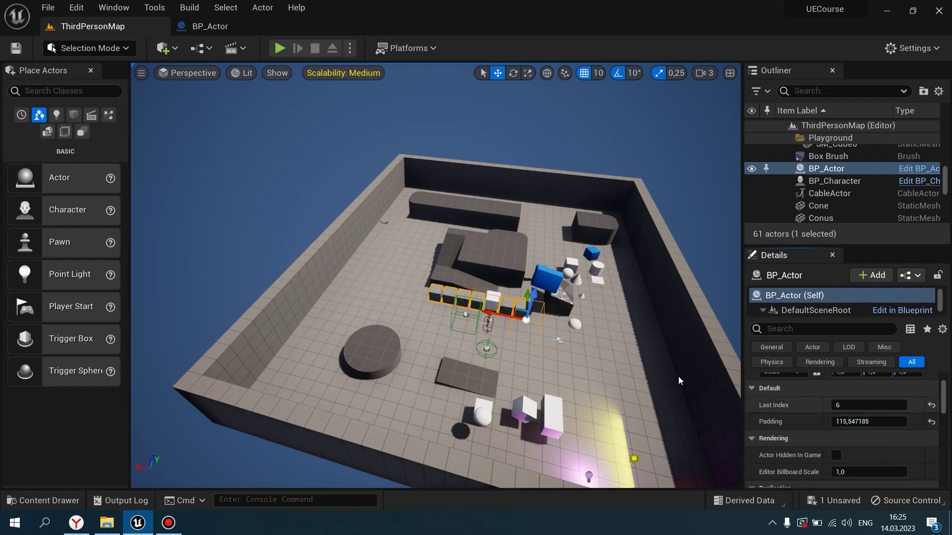
scroll(436, 278, up, 5)
scroll(491, 271, up, 5)
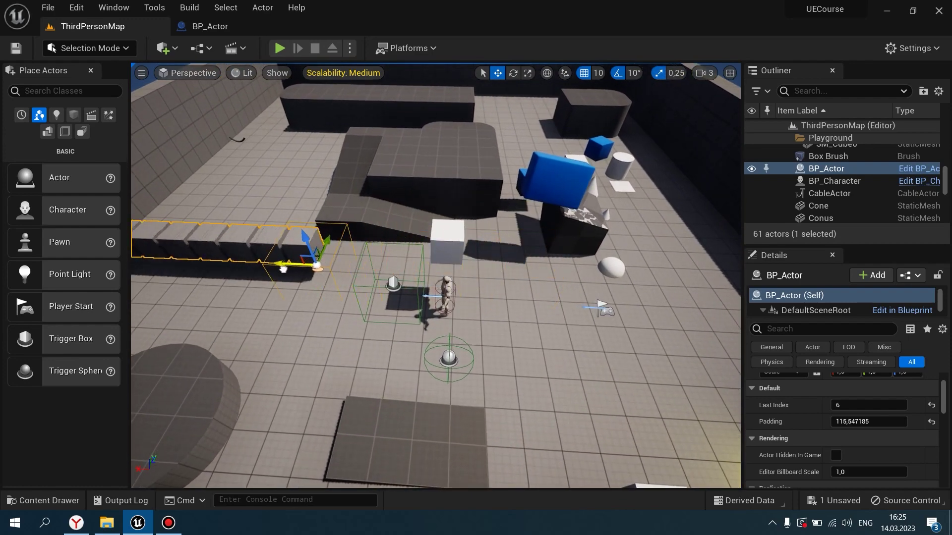
right_drag(299, 275, 299, 275)
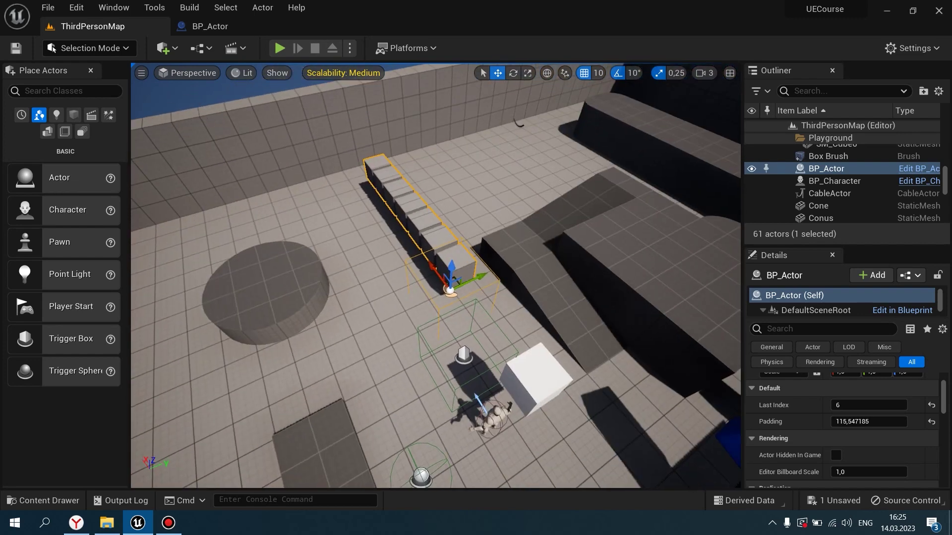
right_drag(299, 275, 299, 276)
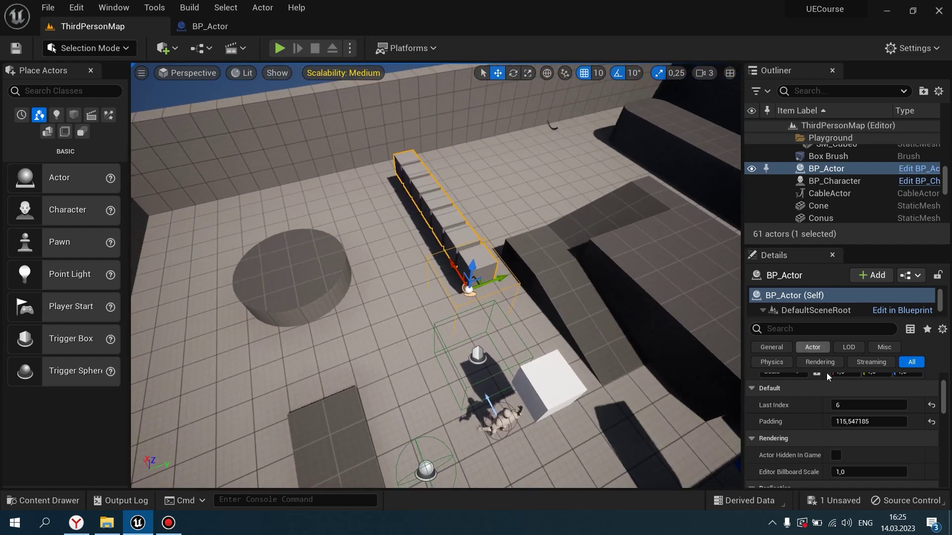
click(226, 29)
scroll(474, 172, down, 5)
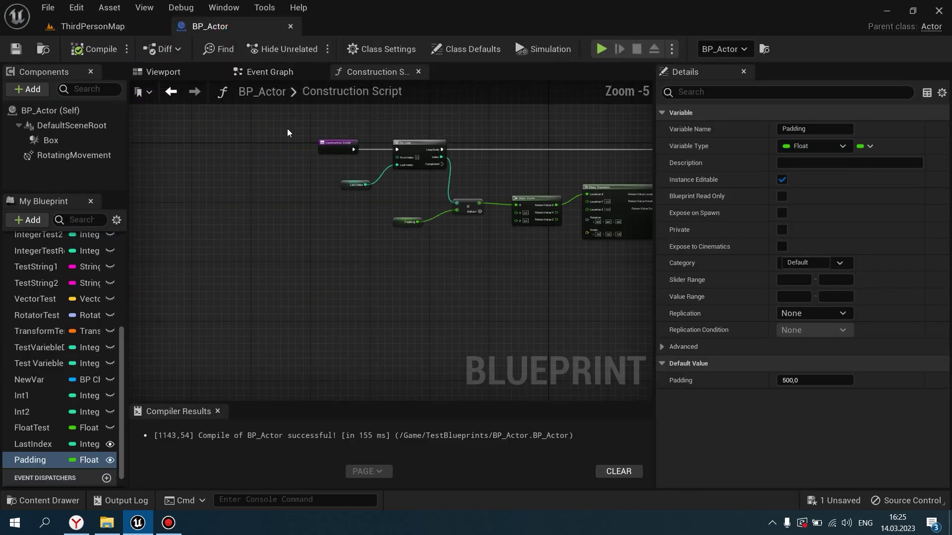
scroll(224, 128, up, 3)
click(93, 26)
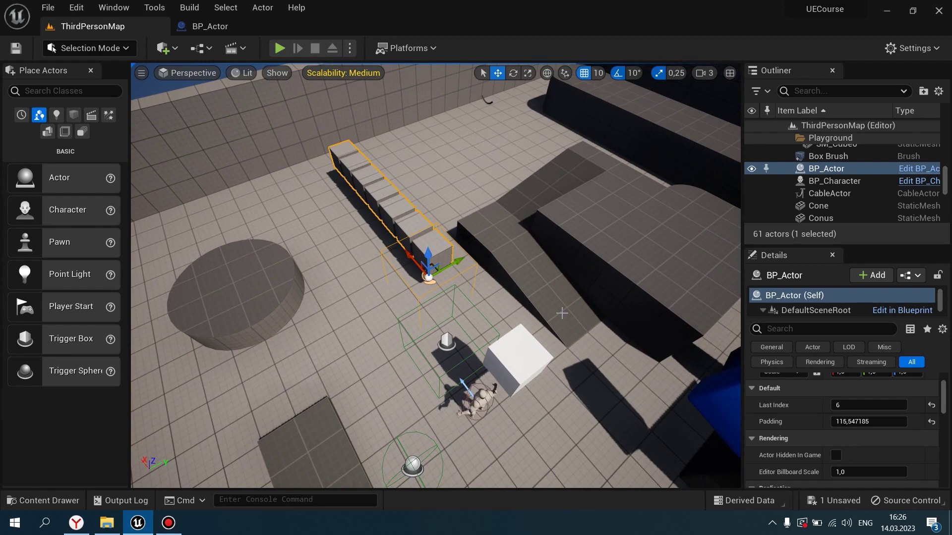
- Playtest the level with Alt+P, running and jumping the character, then stop
key(alt+p)
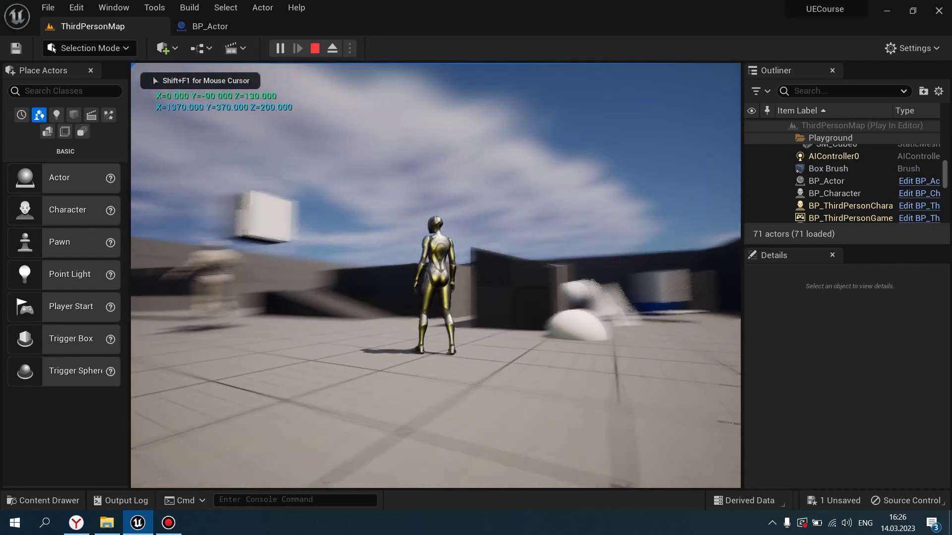
key(w)
key(space)
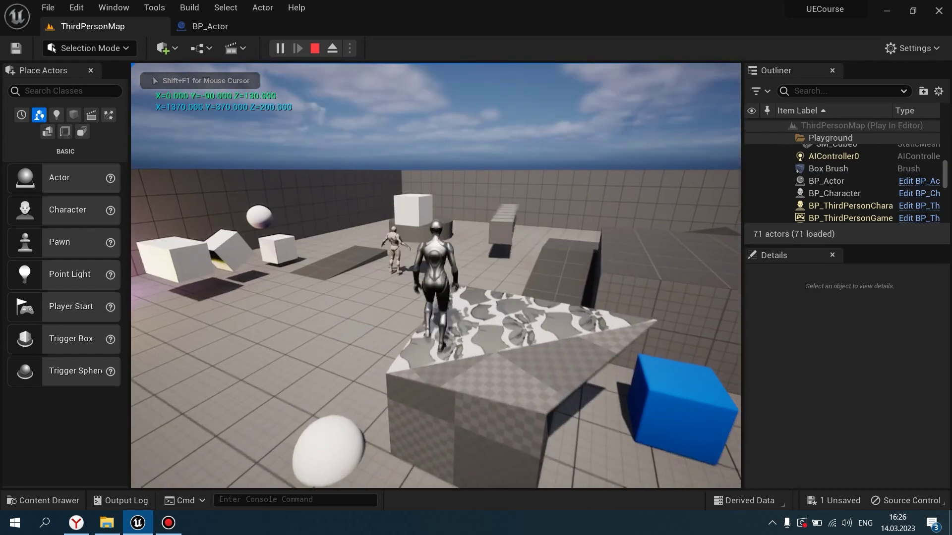
key(Escape)
- Bring the cube row back into view and select BP_Actor
mouse_move(524, 349)
right_down()
mouse_move(524, 298)
mouse_move(467, 200)
right_up()
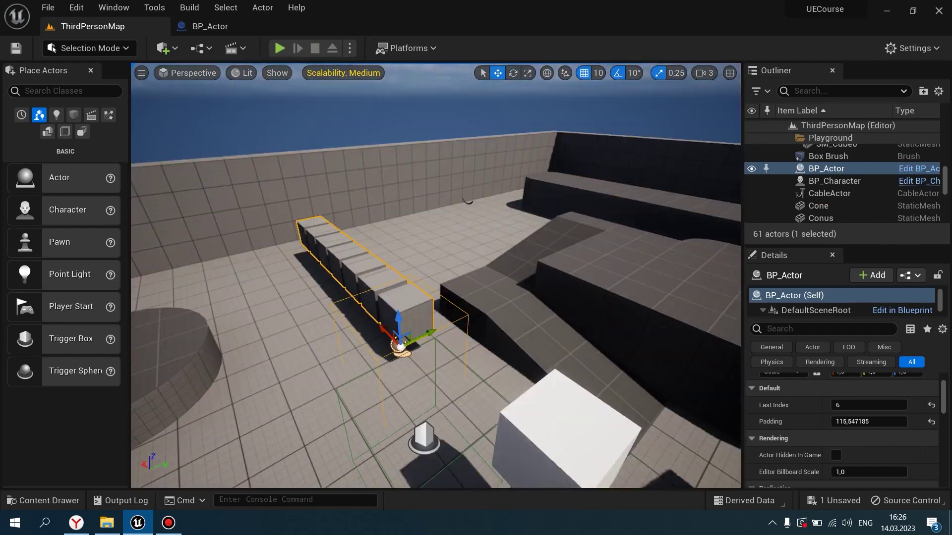
mouse_move(468, 201)
right_down()
mouse_move(522, 257)
mouse_move(454, 248)
mouse_move(446, 168)
right_up()
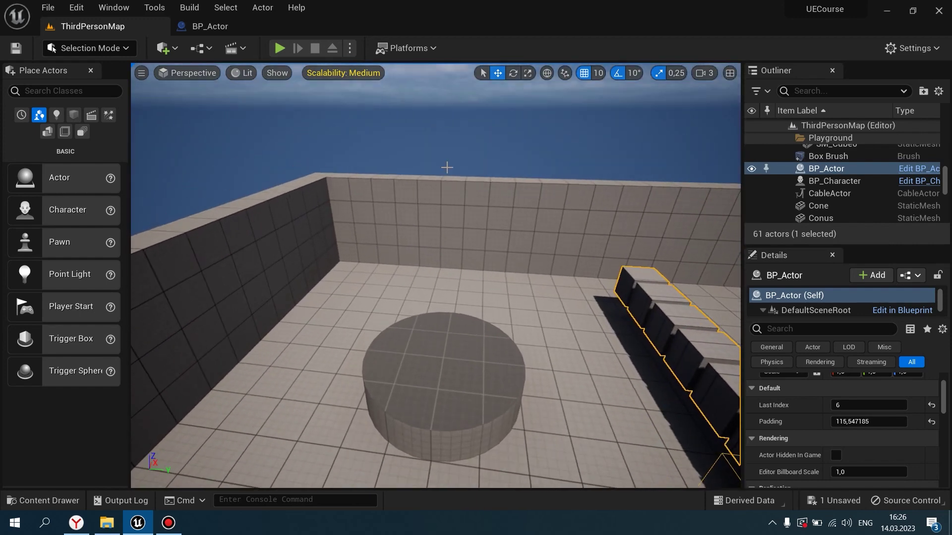
click(519, 215)
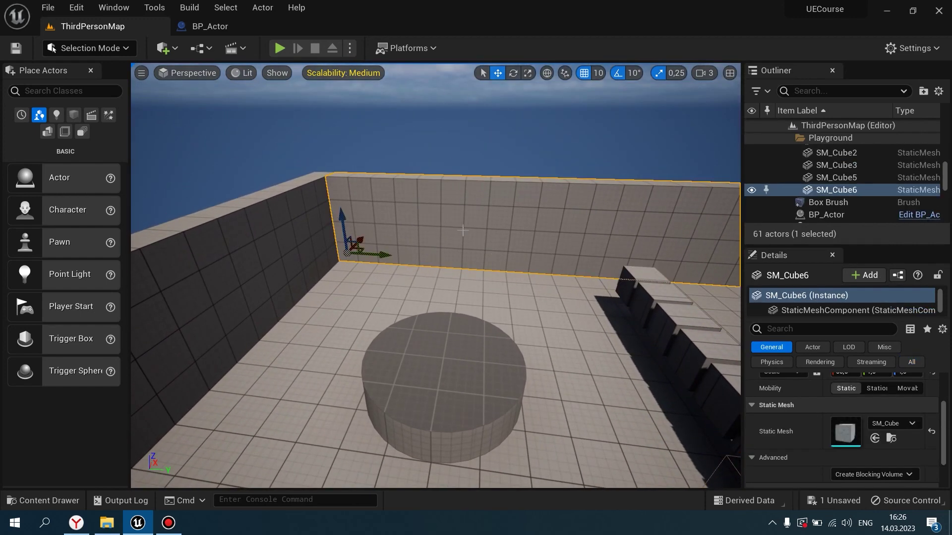
mouse_move(447, 168)
right_down()
mouse_move(486, 296)
mouse_move(476, 337)
right_up()
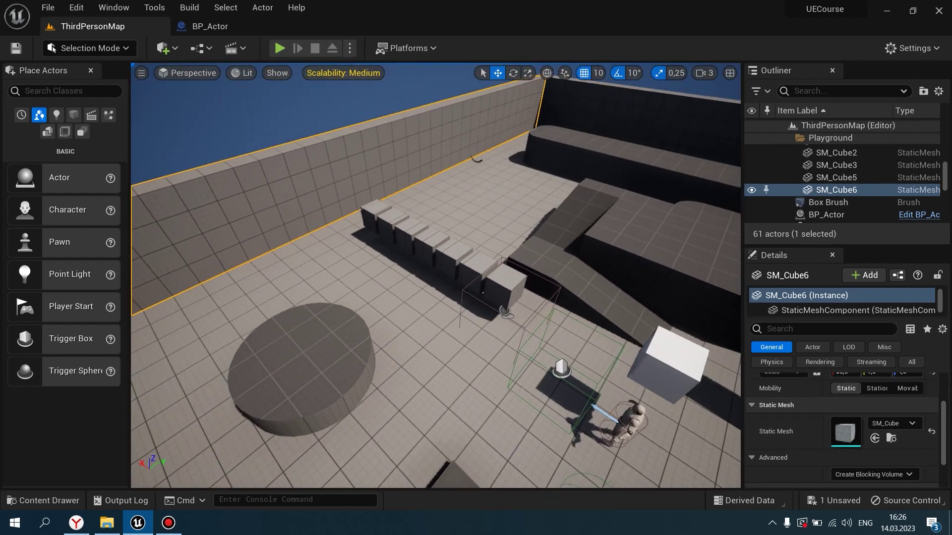
scroll(844, 425, up, 3)
scroll(793, 402, down, 3)
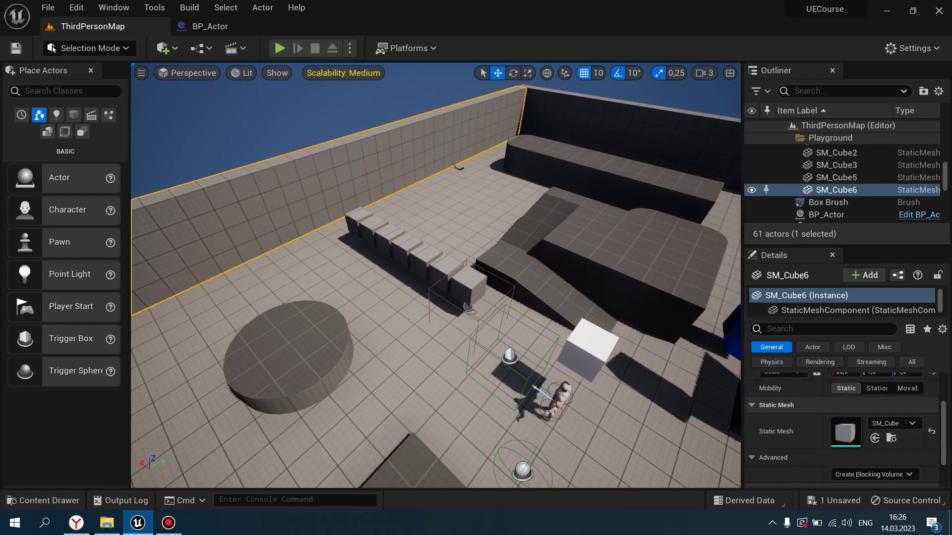
click(825, 215)
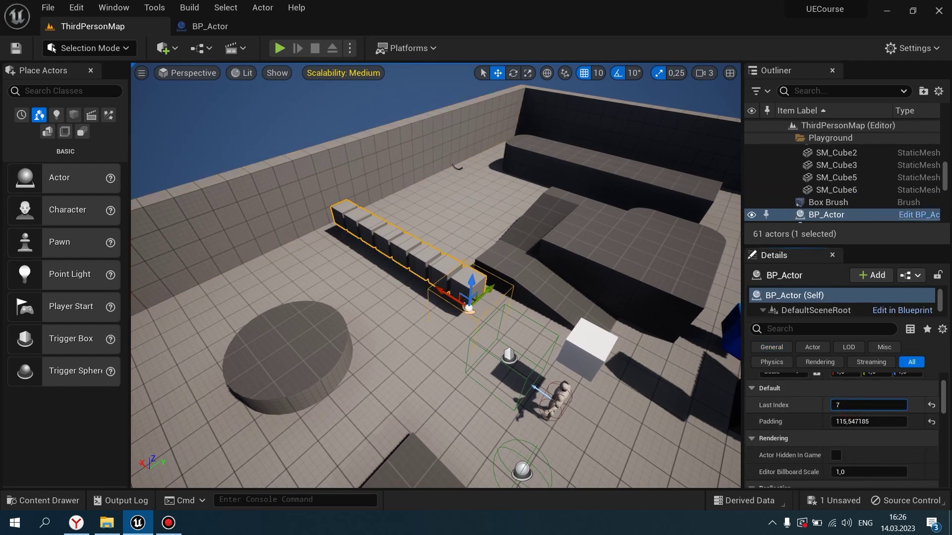
- Drag BP_Actor's Last Index to 6 and Padding to about 122.89, checking the seven-cube row
drag(868, 405, 853, 405)
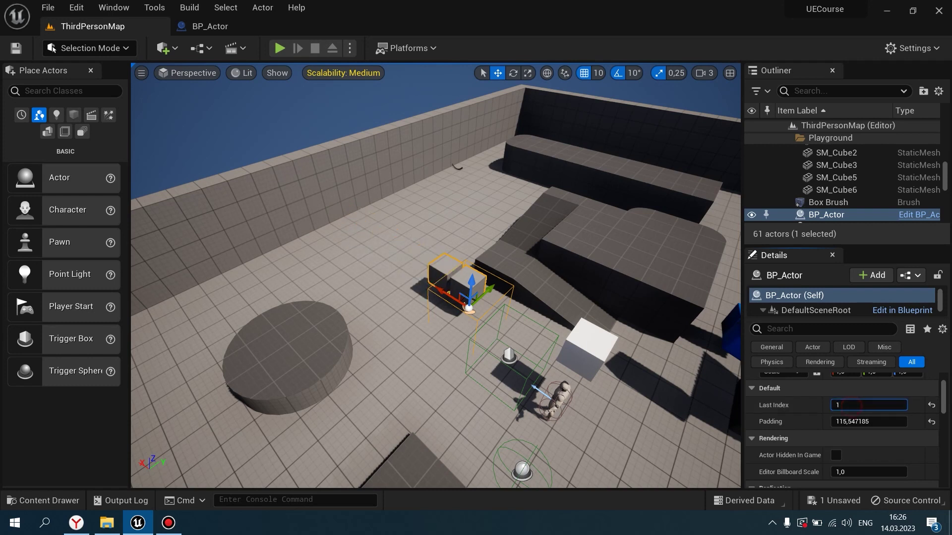
drag(849, 420, 873, 420)
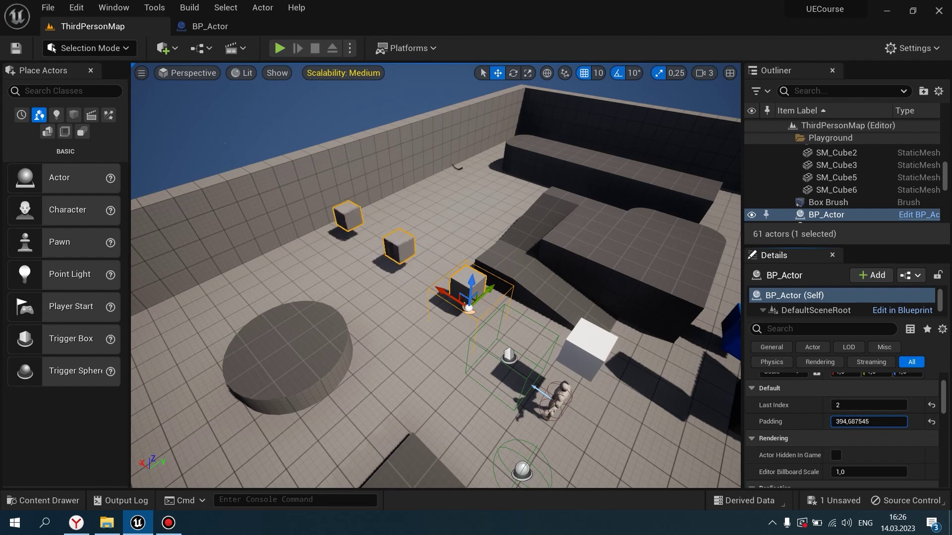
drag(840, 409, 846, 409)
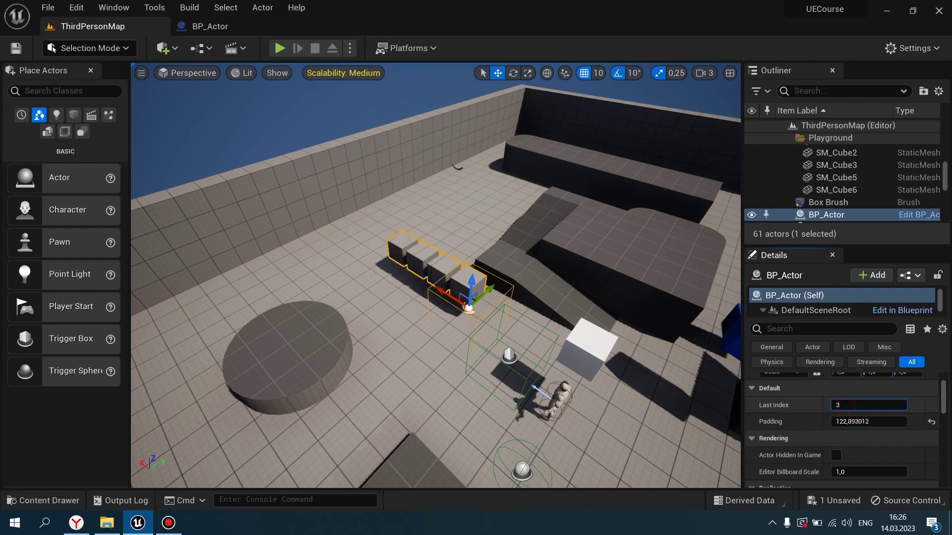
right_drag(436, 278, 428, 252)
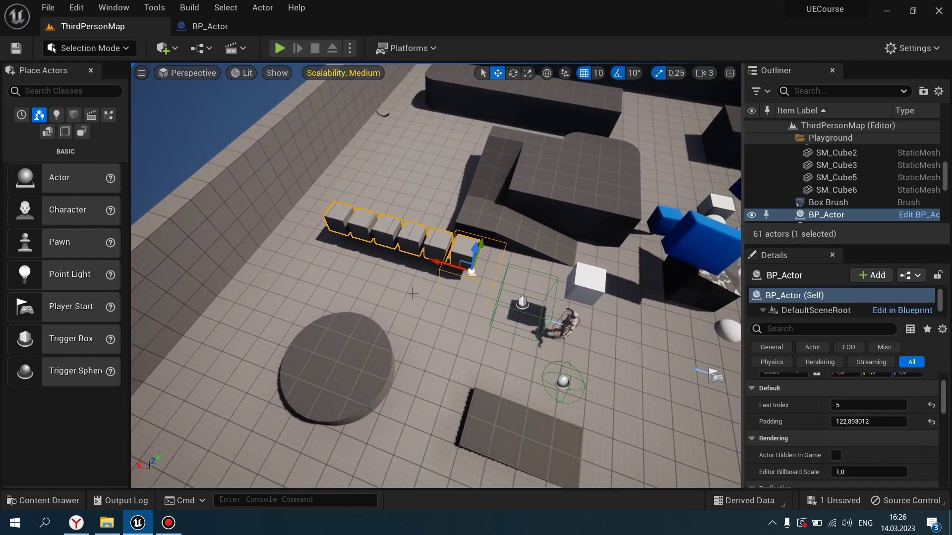
right_drag(412, 293, 412, 293)
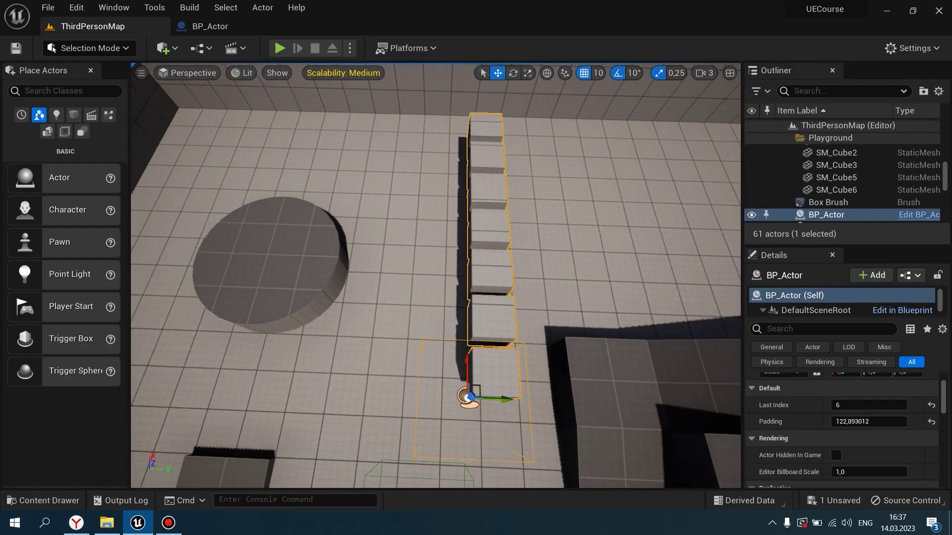
right_drag(381, 192, 380, 192)
right_drag(436, 121, 444, 122)
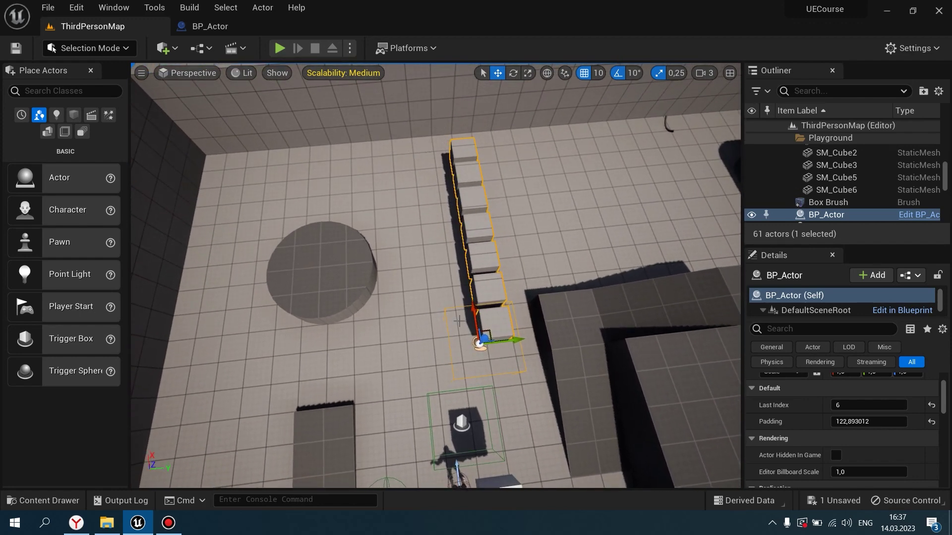
right_drag(428, 176, 426, 170)
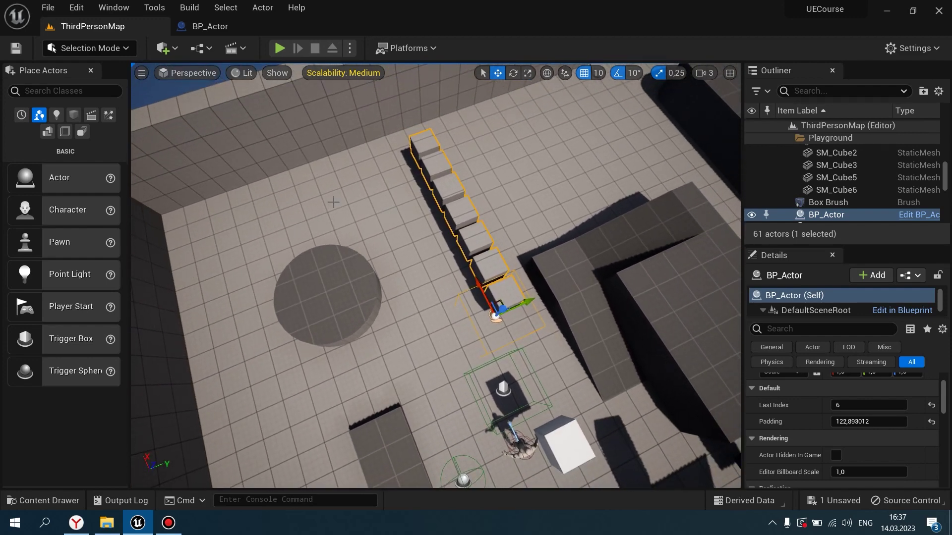
- Attach a new For Loop node to the first loop's Loop Body
click(232, 30)
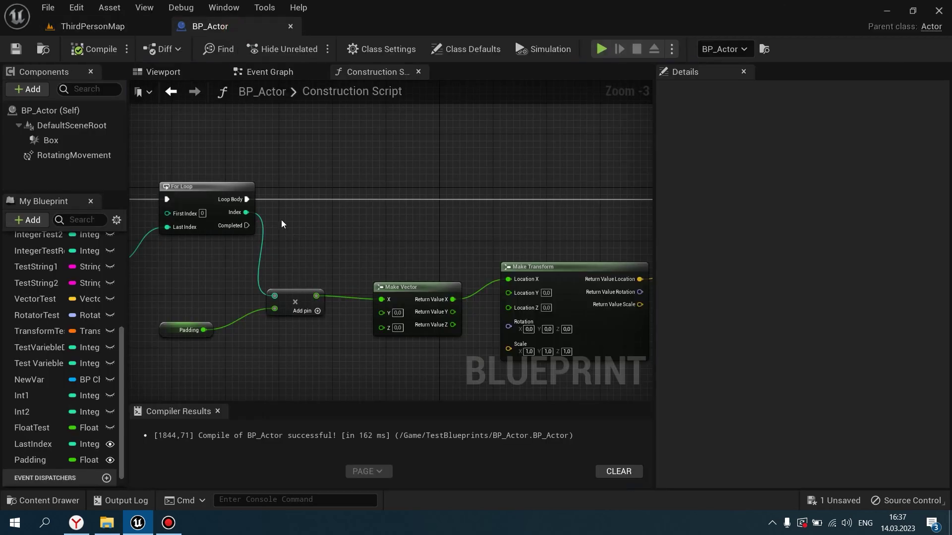
scroll(258, 212, up, 1)
drag(245, 198, 395, 199)
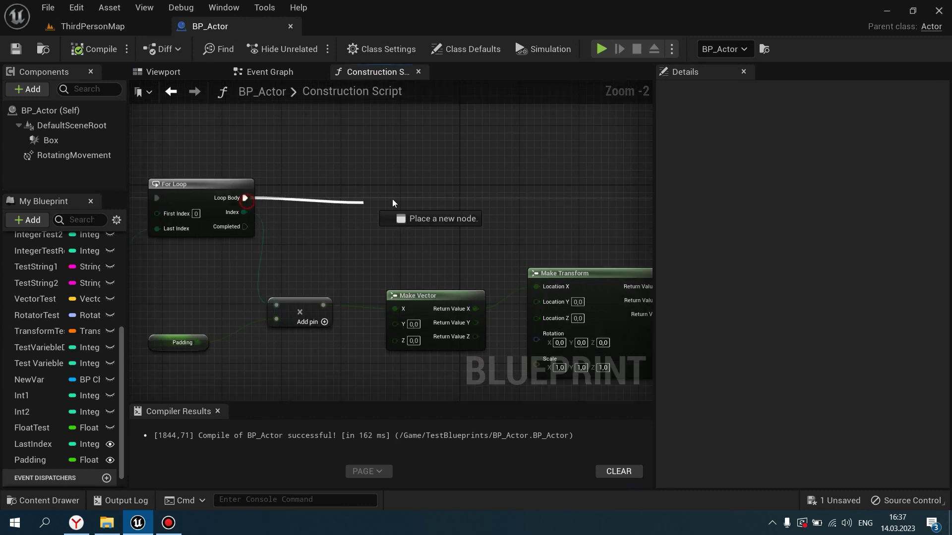
text(Foo)
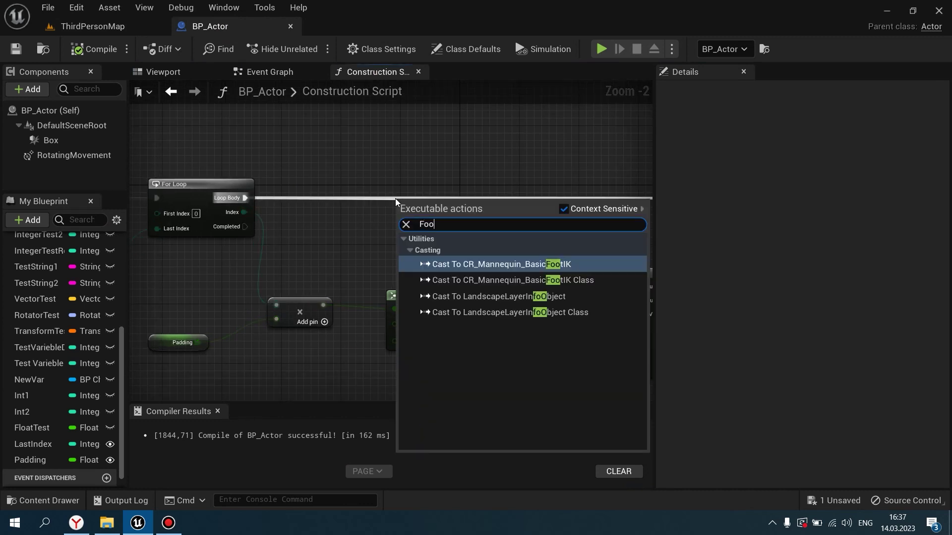
text(r)
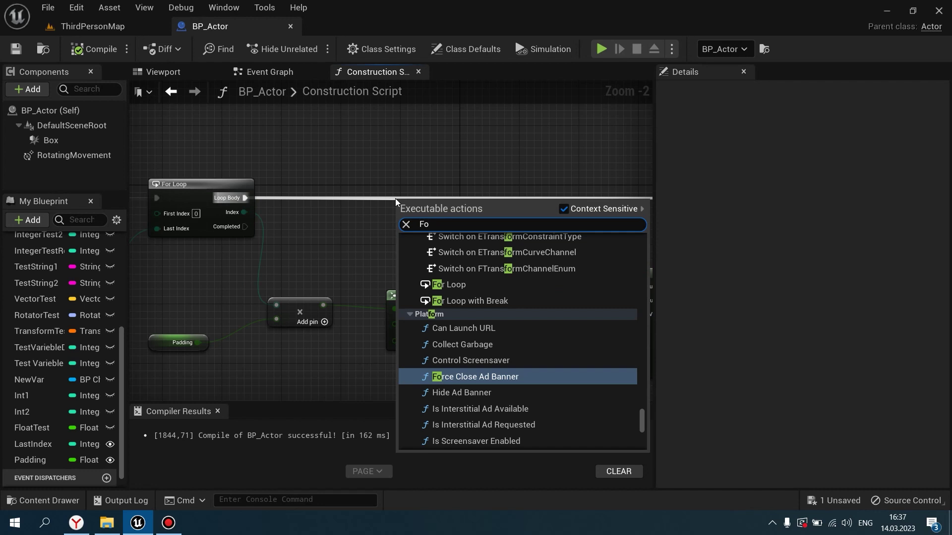
text( Loop)
key(Down)
key(Down)
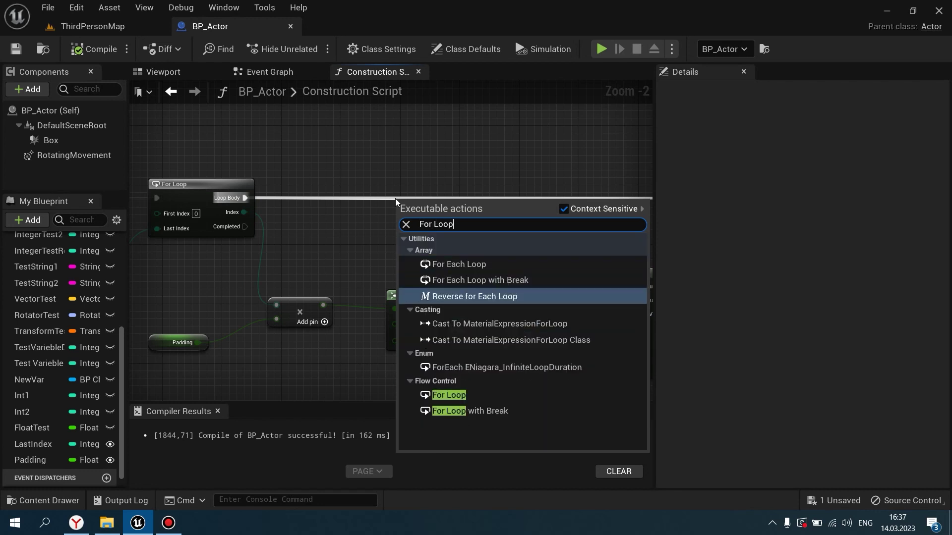
key(Down)
key(Down)
key(Down)
key(Down)
key(Return)
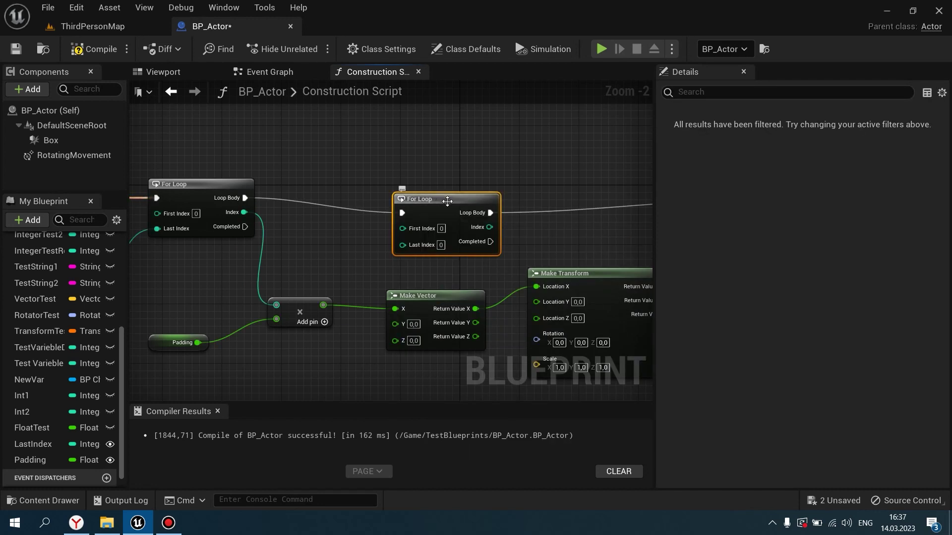
- Set the new For Loop's Last Index to 2
scroll(406, 236, up, 2)
click(407, 236)
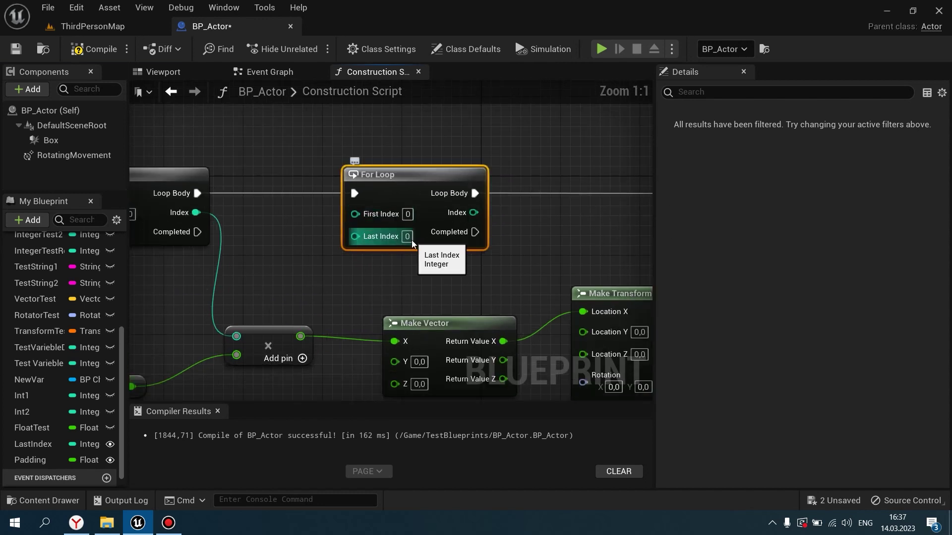
text(2)
scroll(424, 246, down, 4)
- Select the Padding node and preview the actor's cubes in the blueprint viewport
scroll(297, 324, up, 3)
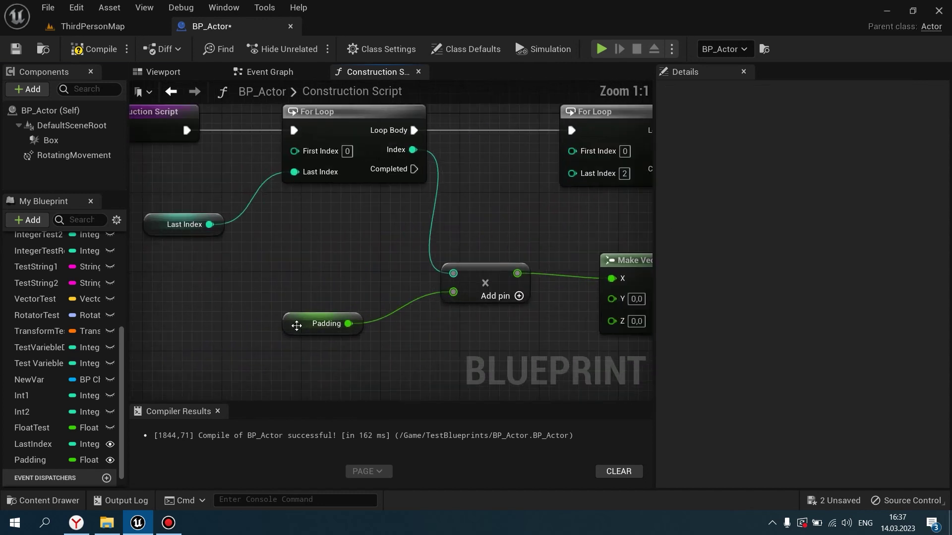
click(297, 325)
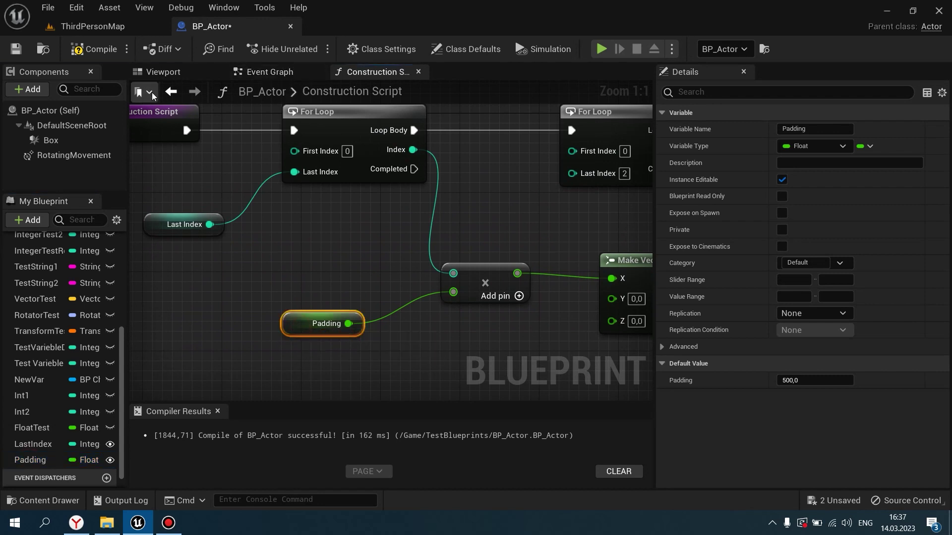
click(158, 73)
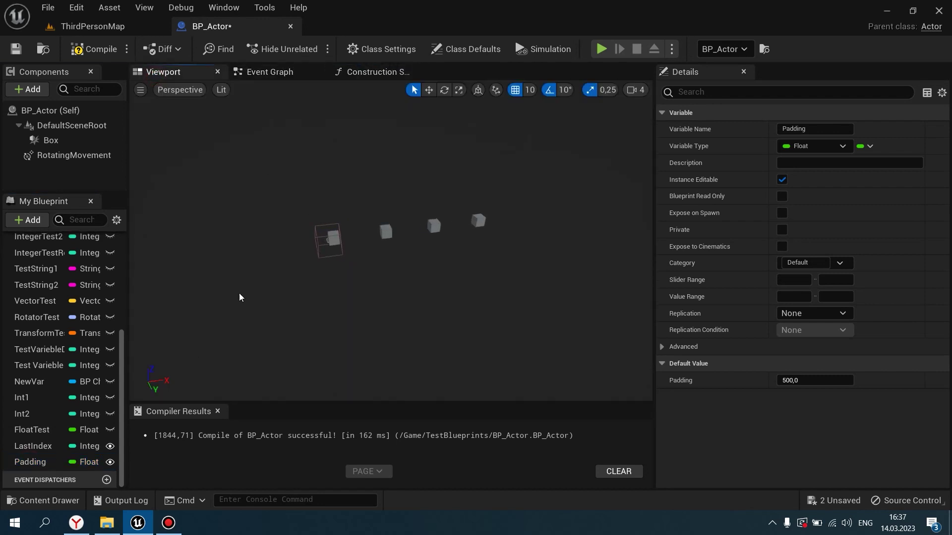
click(372, 70)
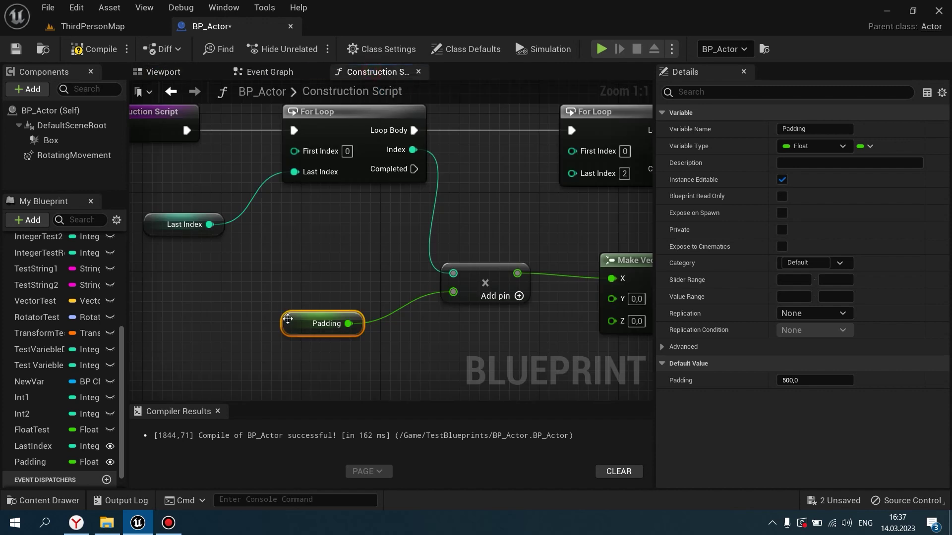
- Rename the Padding variable to PaddingX and zoom out over the construction script
double_click(48, 461)
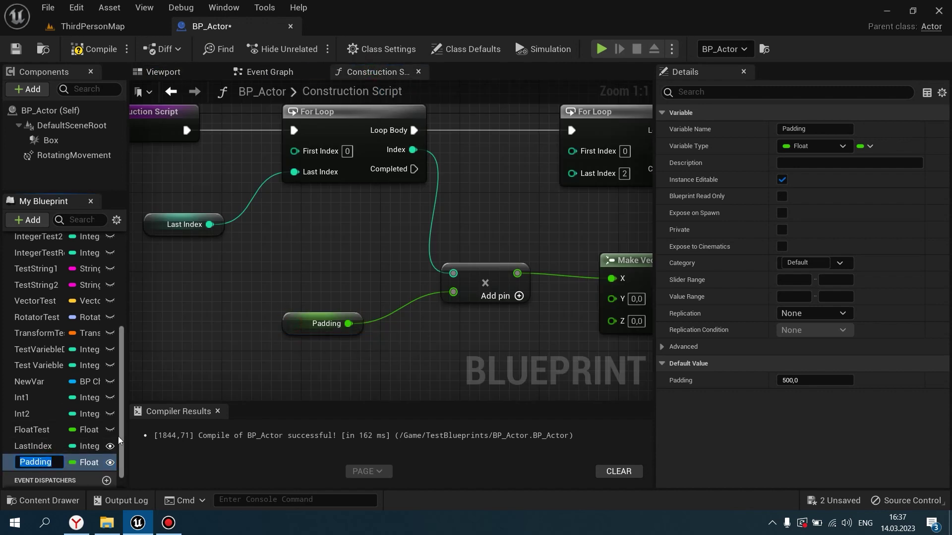
text(PaddingX)
key(Return)
mouse_move(522, 221)
right_down()
mouse_move(371, 254)
mouse_move(323, 254)
right_up()
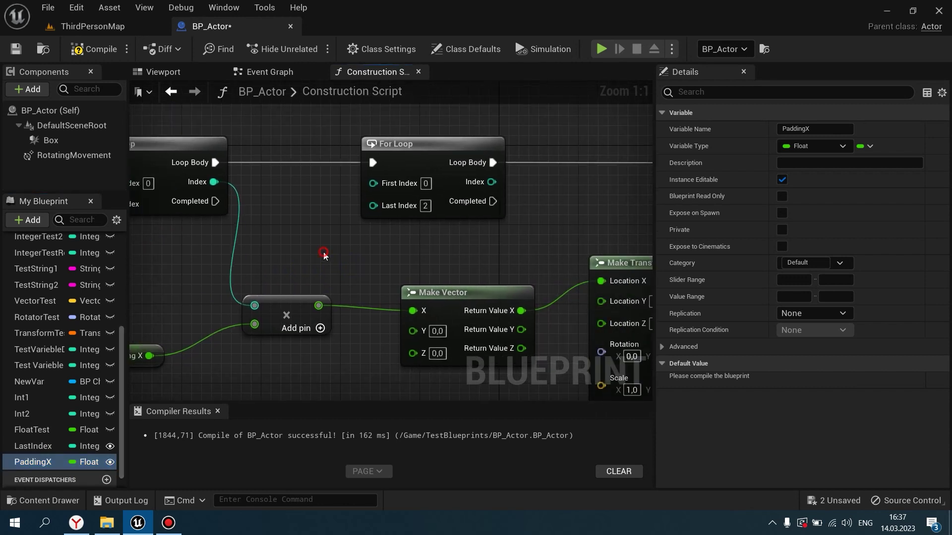
scroll(383, 243, down, 1)
scroll(398, 272, down, 1)
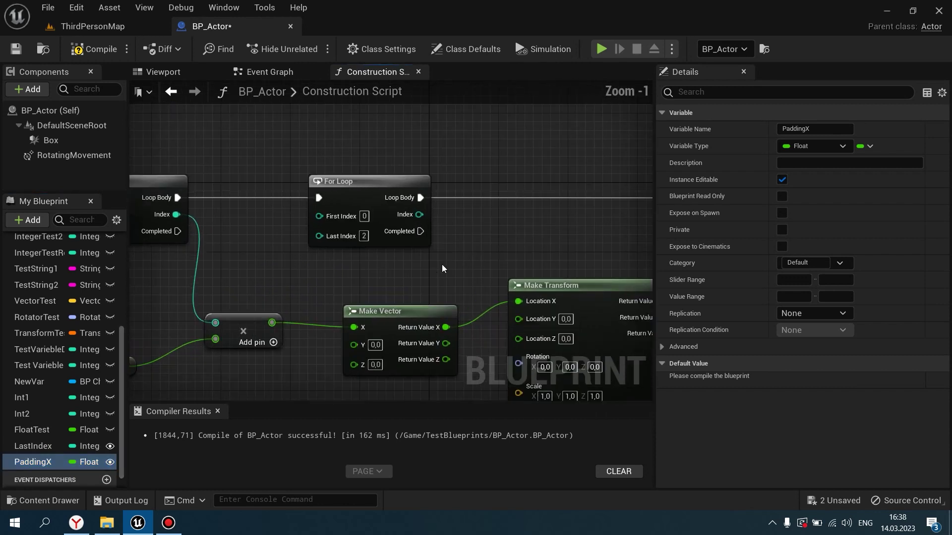
scroll(442, 264, down, 3)
mouse_move(441, 264)
right_down()
mouse_move(459, 344)
mouse_move(474, 341)
right_up()
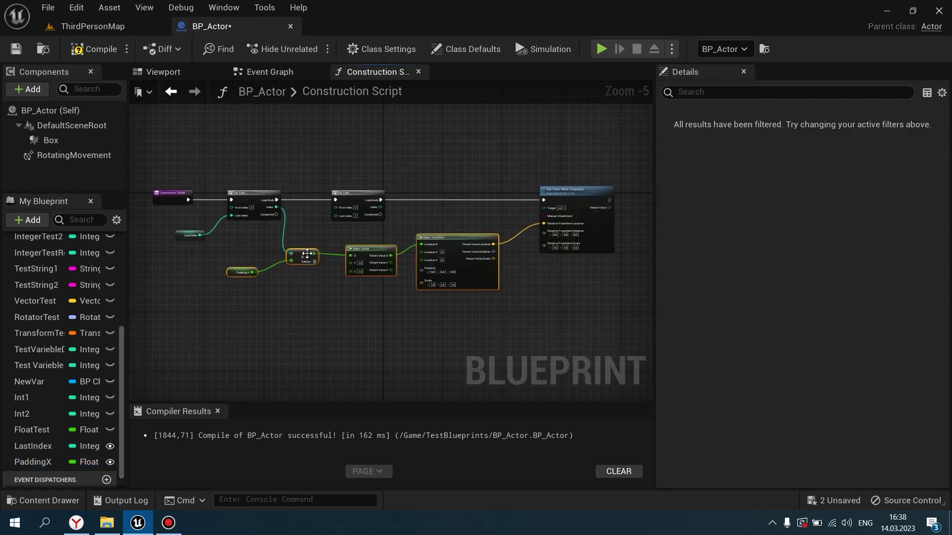
- Add a Multiply node wired to the second For Loop's Index
drag(307, 250, 310, 320)
scroll(369, 216, up, 5)
drag(402, 193, 450, 317)
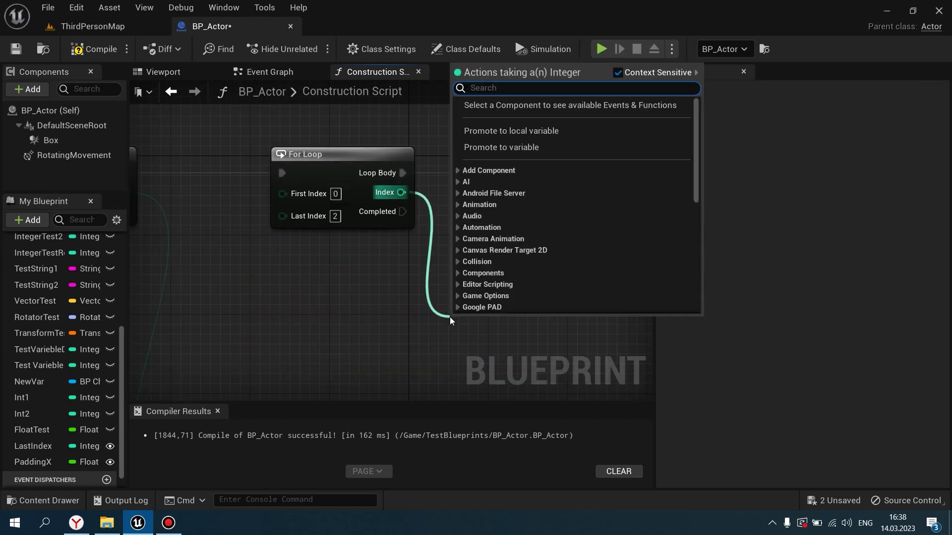
text(*)
key(Return)
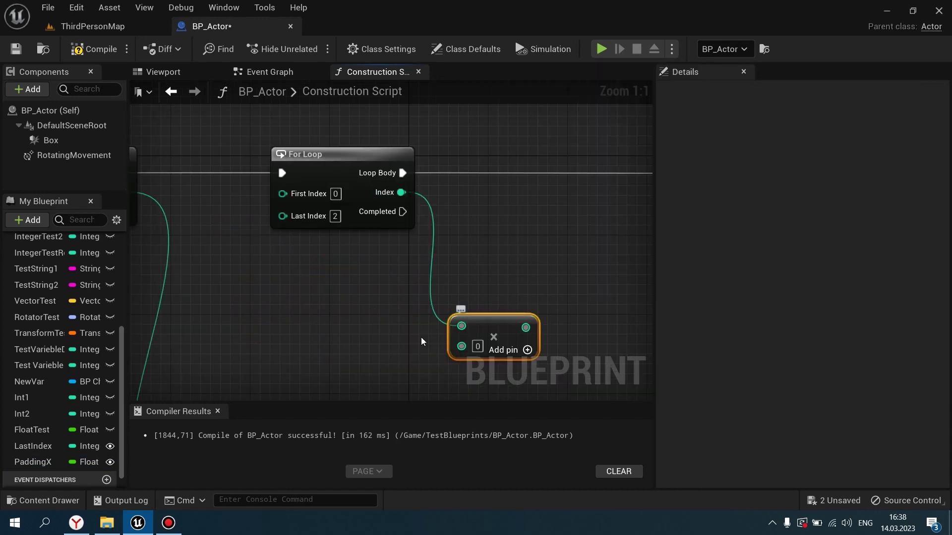
right_drag(421, 337, 376, 264)
- Convert the Multiply node's second input to a float
right_click(419, 277)
mouse_move(459, 463)
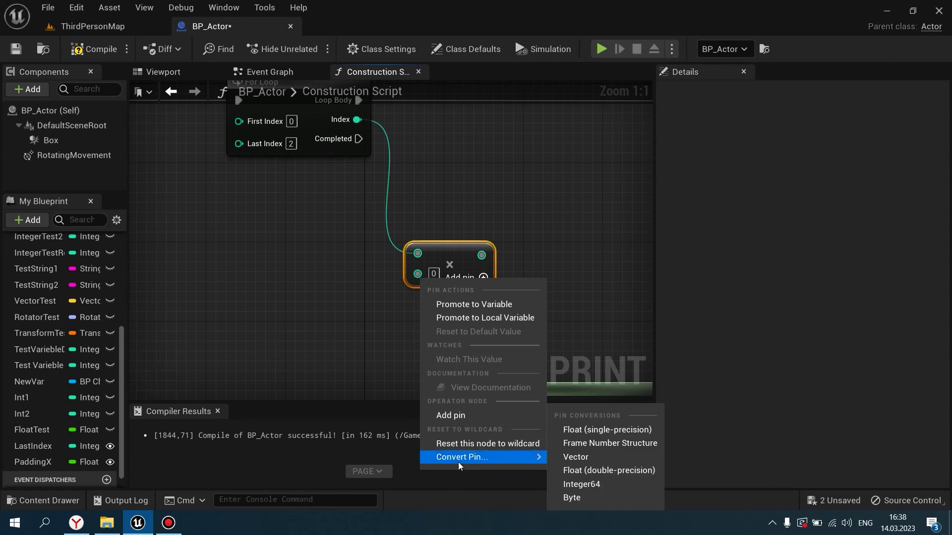
click(577, 430)
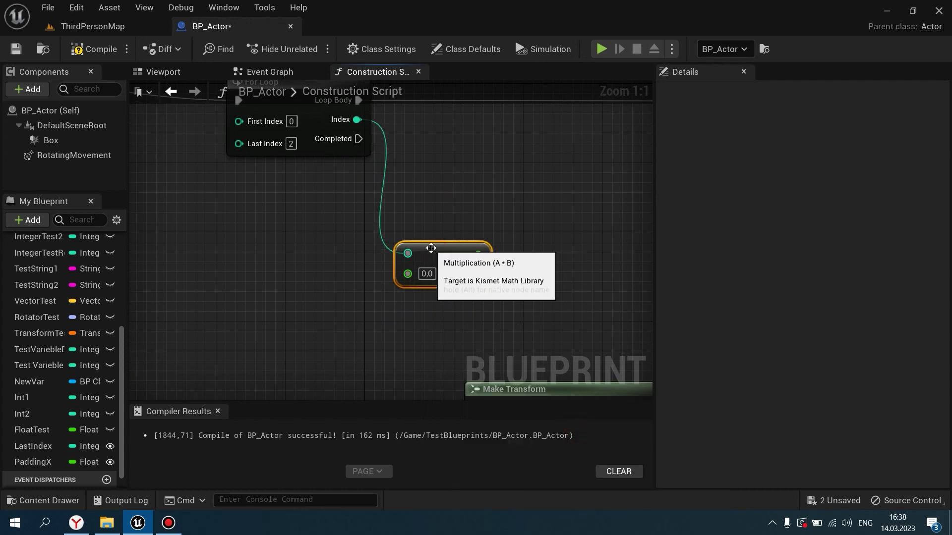
right_drag(334, 306, 380, 299)
- Promote that float input to a new variable named PaddingY
right_click(453, 269)
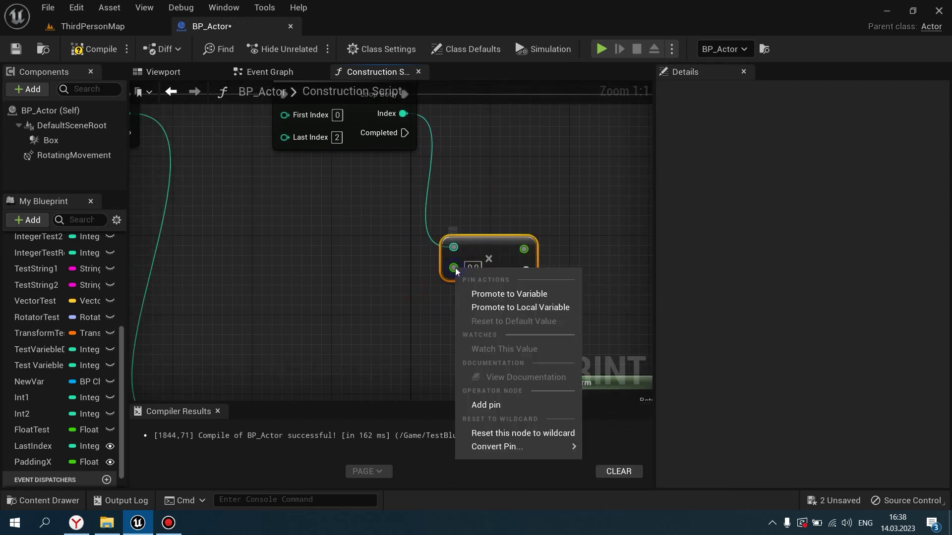
click(480, 294)
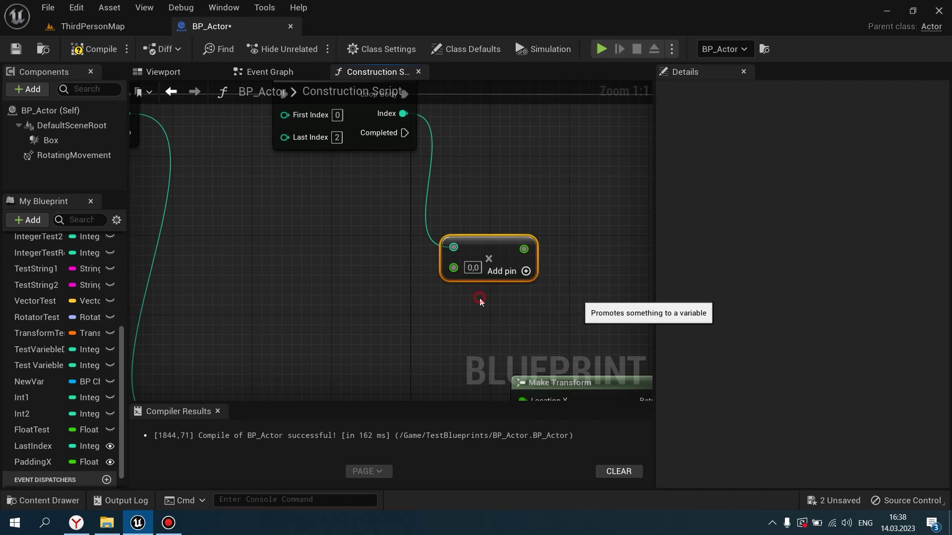
drag(334, 264, 323, 285)
double_click(33, 478)
text(Padding)
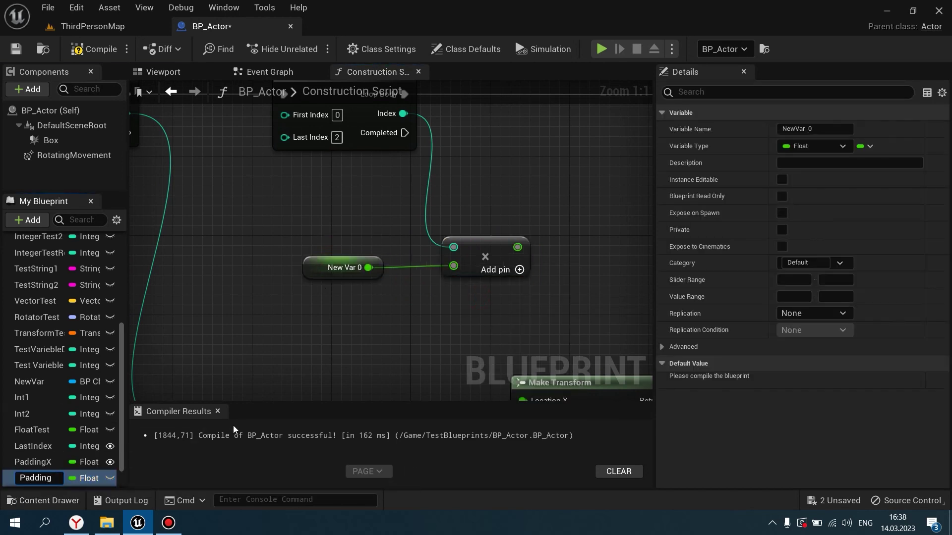
text(Y)
key(Return)
scroll(487, 318, down, 1)
- Enlarge the graph area and select the Make Vector and Make Transform nodes
scroll(486, 318, down, 1)
right_drag(487, 318, 263, 324)
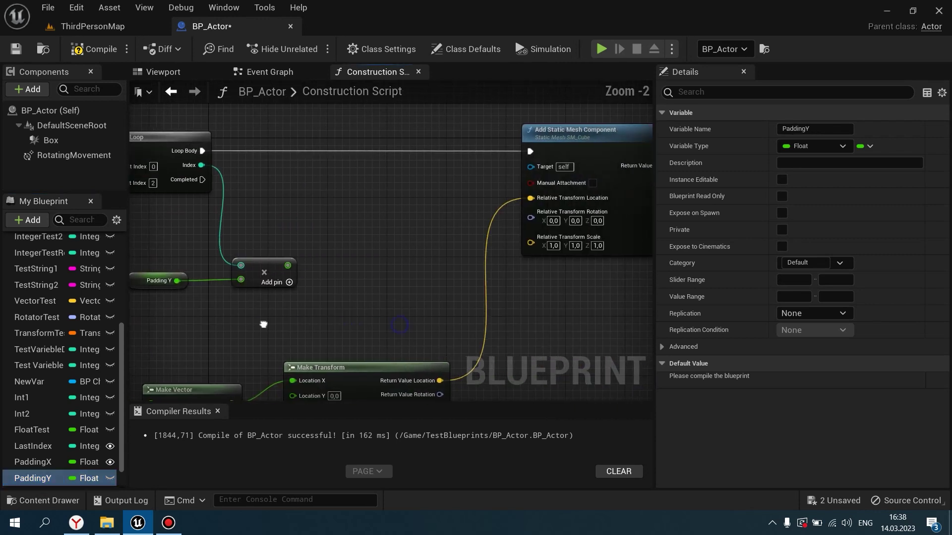
scroll(431, 251, up, 1)
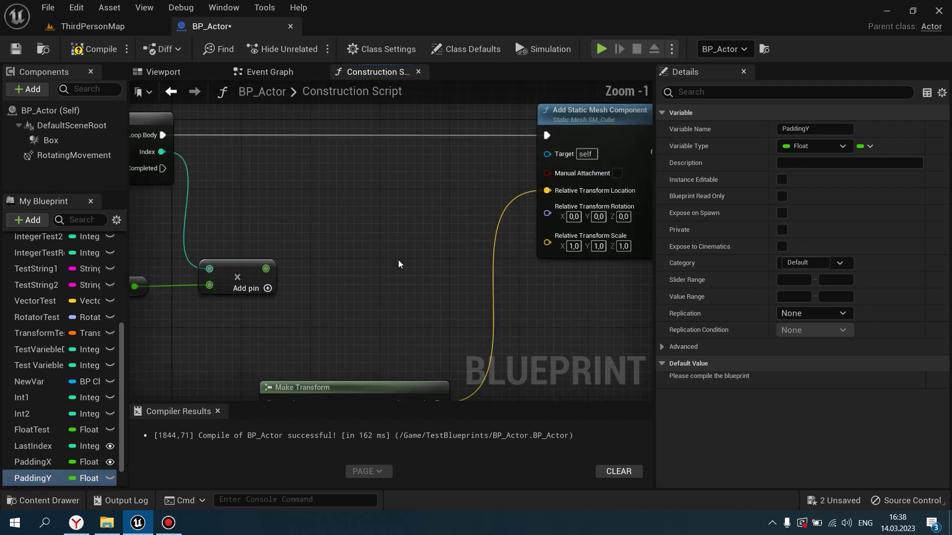
scroll(397, 259, down, 1)
right_drag(415, 270, 392, 254)
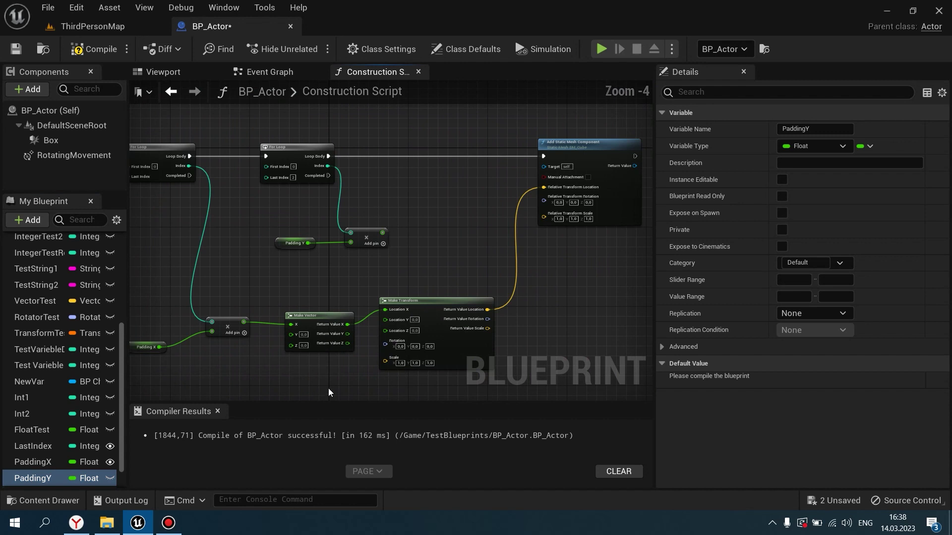
drag(310, 402, 309, 401)
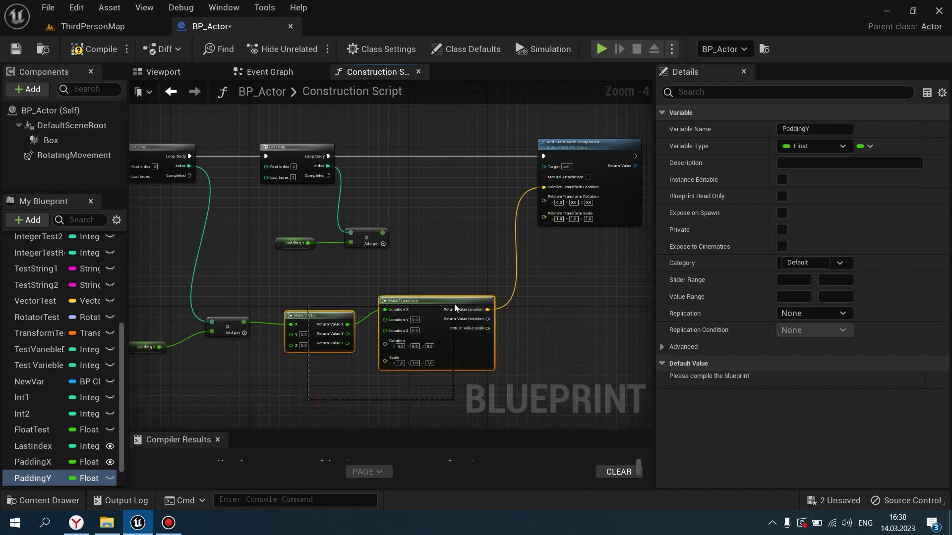
drag(454, 304, 476, 282)
right_drag(470, 257, 446, 296)
drag(552, 201, 598, 204)
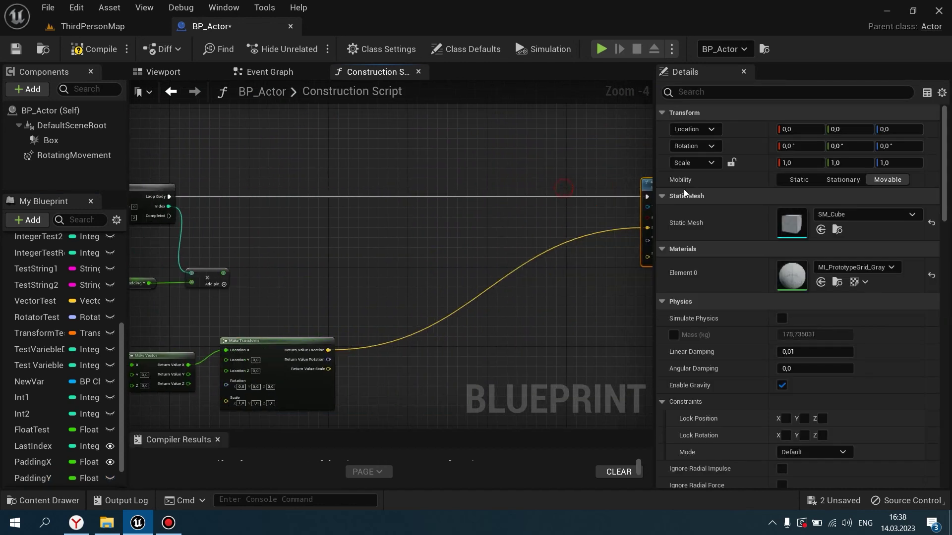
- Duplicate the pair and wire the PaddingY product into the copy's Make Vector Y
key(ctrl+v)
scroll(348, 245, up, 2)
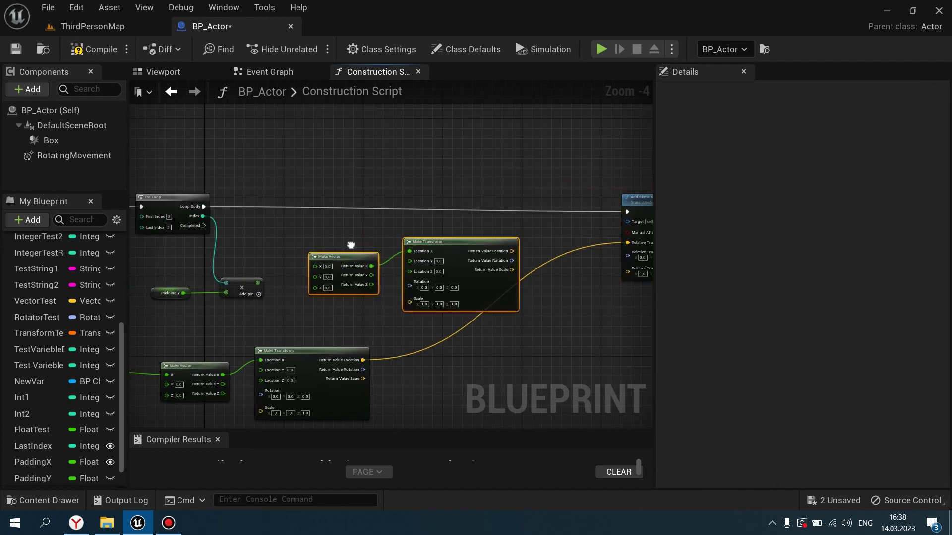
click(240, 245)
scroll(222, 285, up, 2)
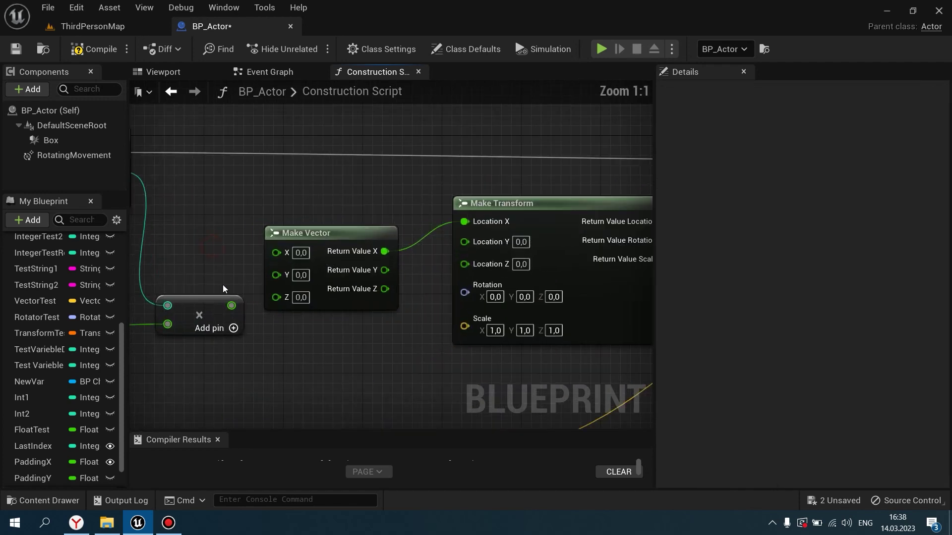
right_drag(222, 284, 392, 310)
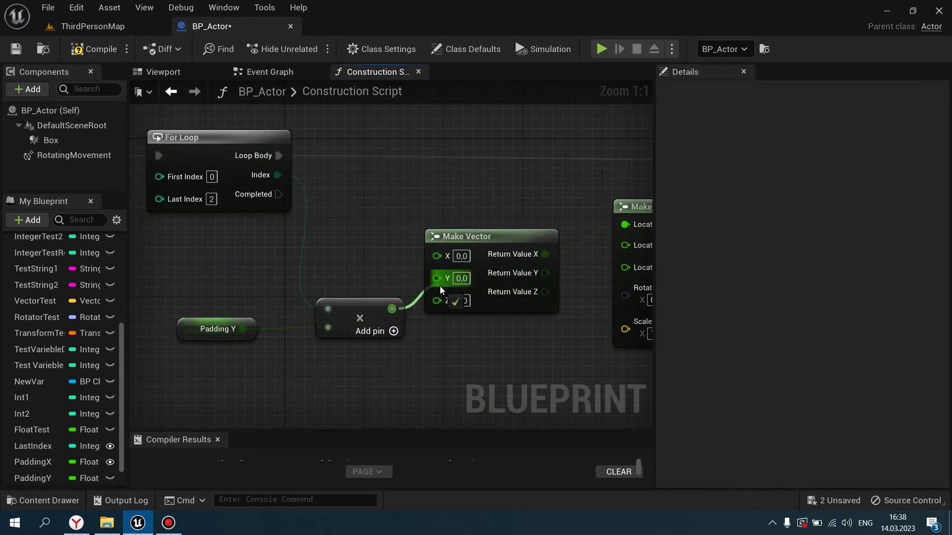
drag(439, 286, 445, 280)
scroll(398, 275, down, 2)
right_drag(401, 256, 255, 262)
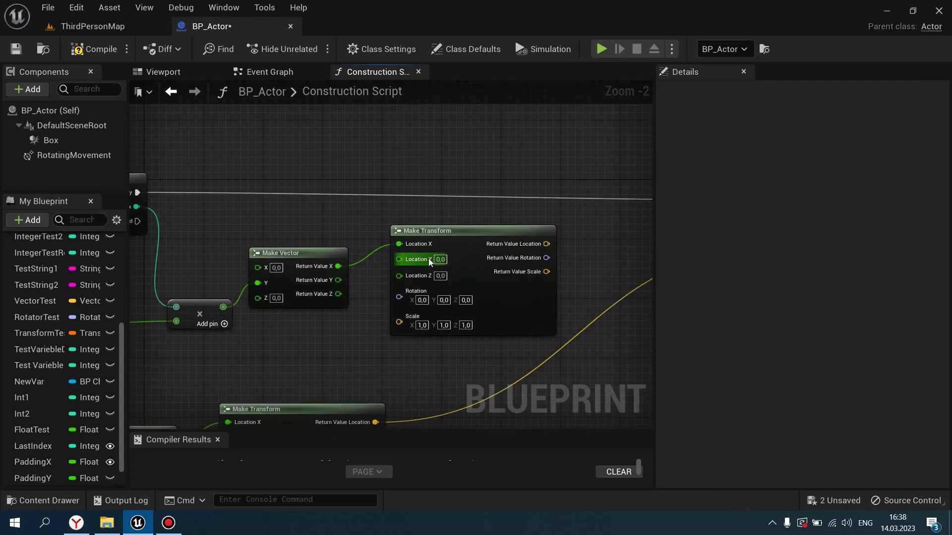
- Rewire Return Value Y into Location Y, undoing an extra location link
alt+click(360, 260)
scroll(356, 262, up, 2)
mouse_move(338, 276)
mouse_down()
mouse_move(422, 269)
mouse_move(418, 251)
mouse_up()
scroll(417, 252, down, 3)
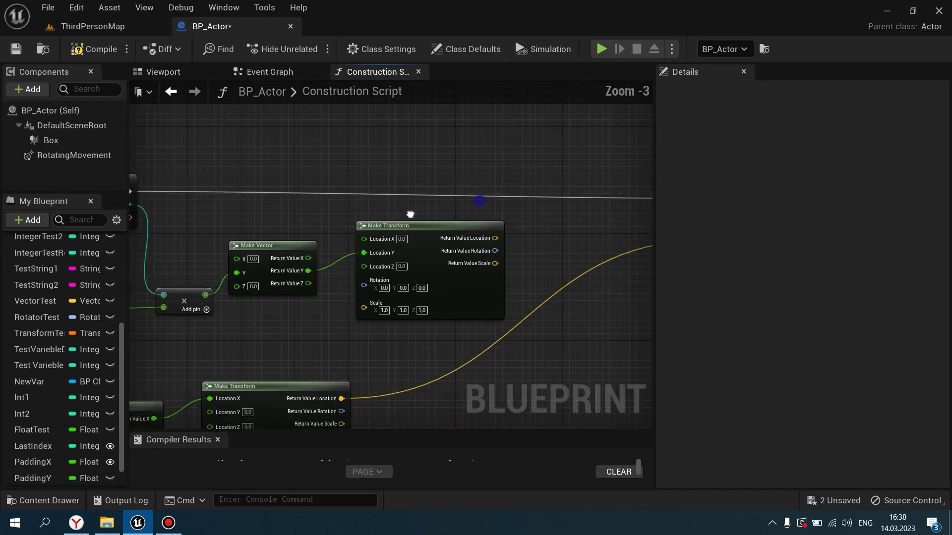
scroll(417, 252, up, 1)
right_drag(496, 238, 297, 238)
drag(310, 240, 545, 243)
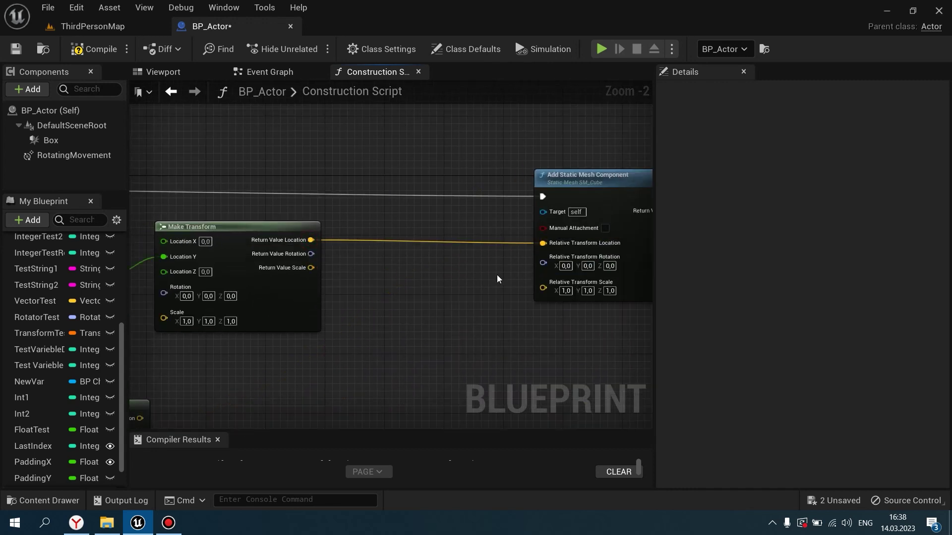
right_drag(497, 274, 454, 277)
key(ctrl+z)
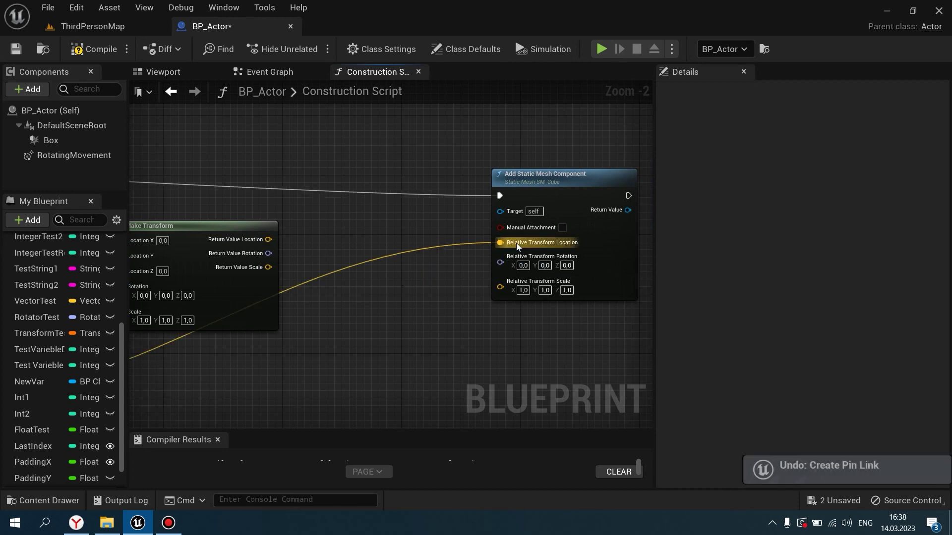
- Split the Add Static Mesh Relative Transform Location pin into X, Y and Z
right_click(516, 243)
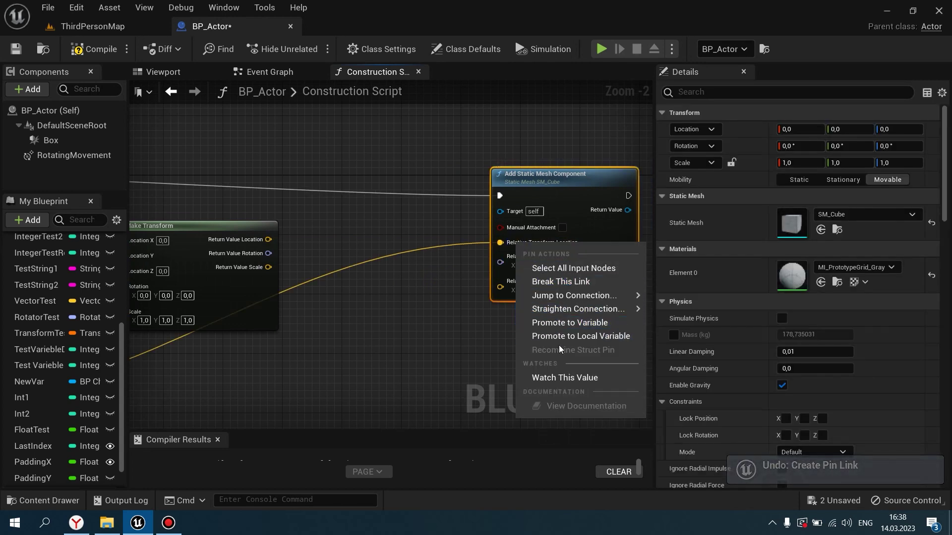
click(448, 300)
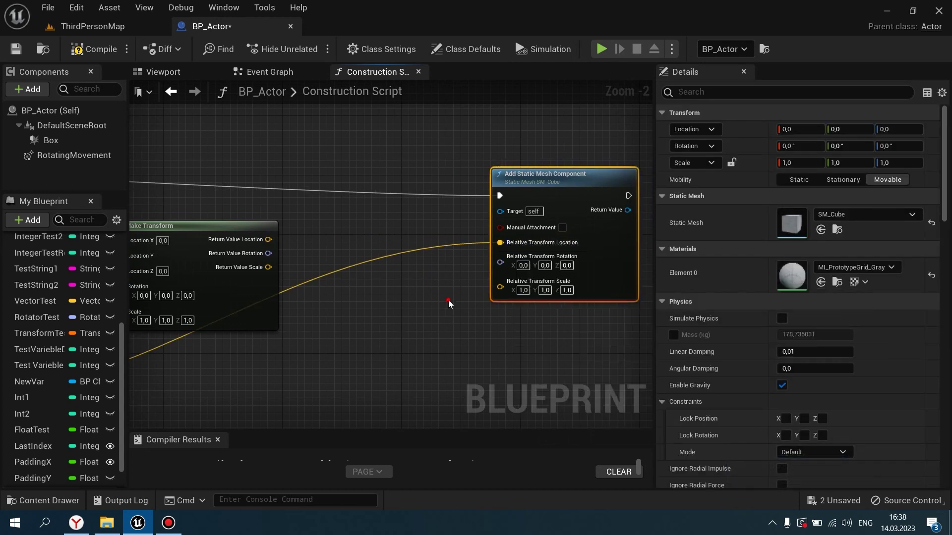
key(ctrl+z)
scroll(481, 263, up, 2)
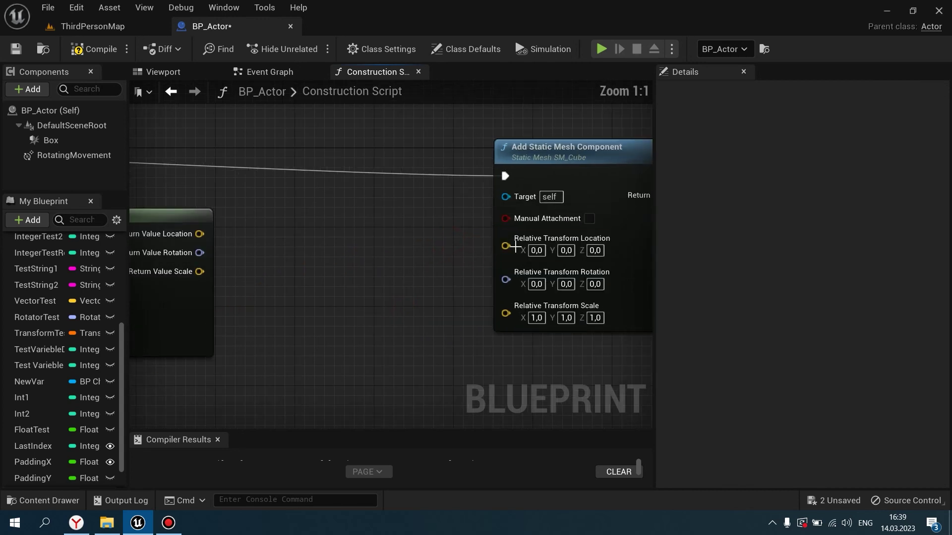
right_click(521, 247)
click(558, 300)
scroll(377, 328, down, 2)
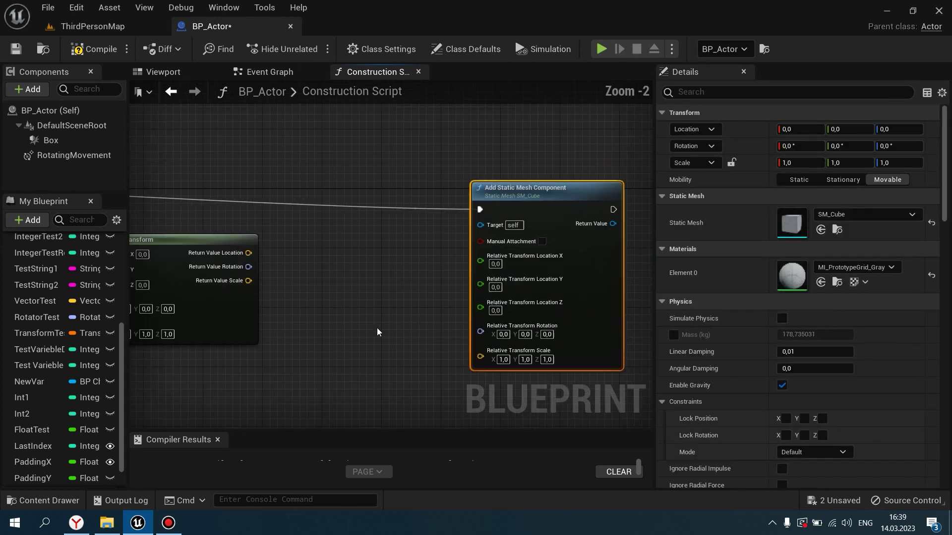
scroll(525, 281, down, 1)
mouse_move(526, 281)
right_down()
mouse_move(336, 323)
mouse_move(353, 281)
right_up()
scroll(353, 281, up, 1)
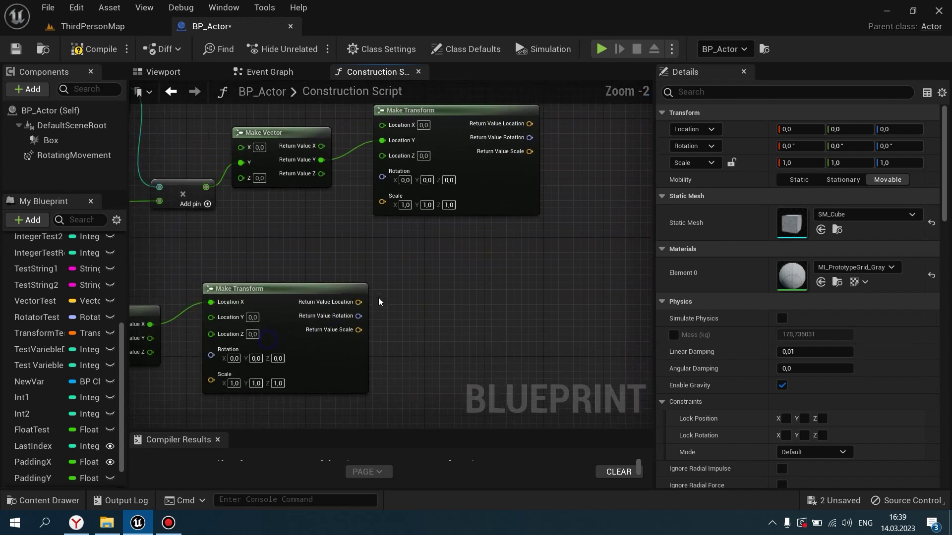
- Split the copy's Return Value Location and wire its X into the mesh's location
right_click(353, 305)
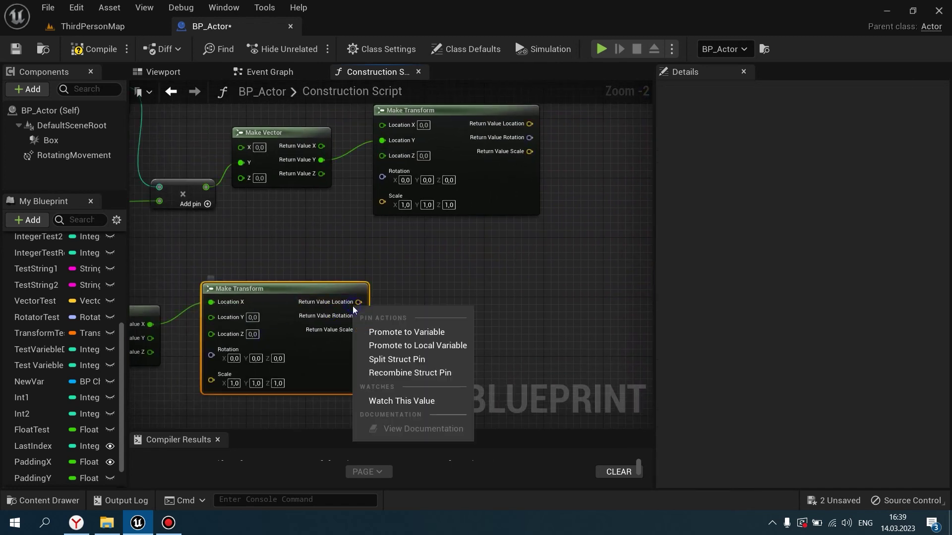
click(390, 368)
right_drag(365, 302, 290, 322)
mouse_move(293, 321)
mouse_down()
mouse_move(680, 229)
mouse_move(410, 153)
mouse_up()
right_drag(138, 216, 342, 256)
- Split the other transform's location output and wire its Y into the mesh's Y
click(364, 245)
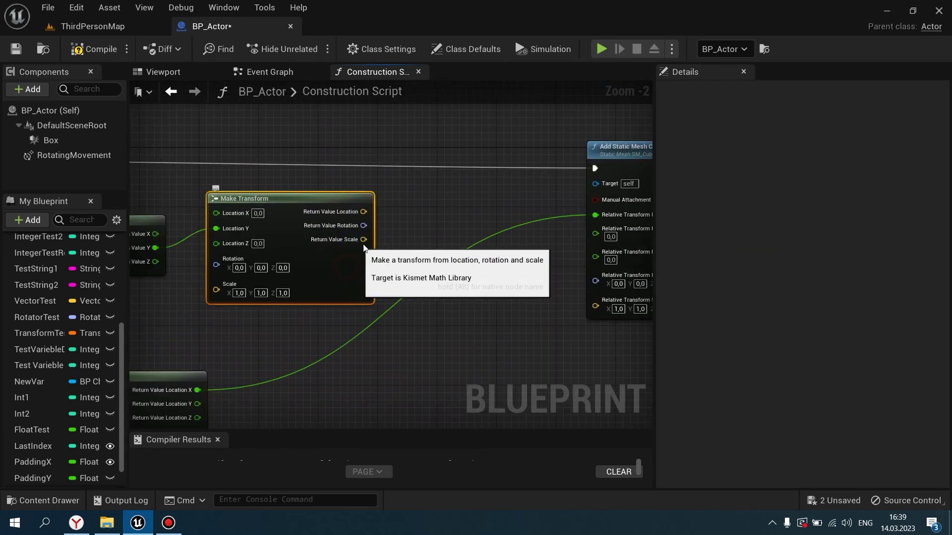
scroll(377, 243, up, 1)
right_click(359, 208)
click(391, 263)
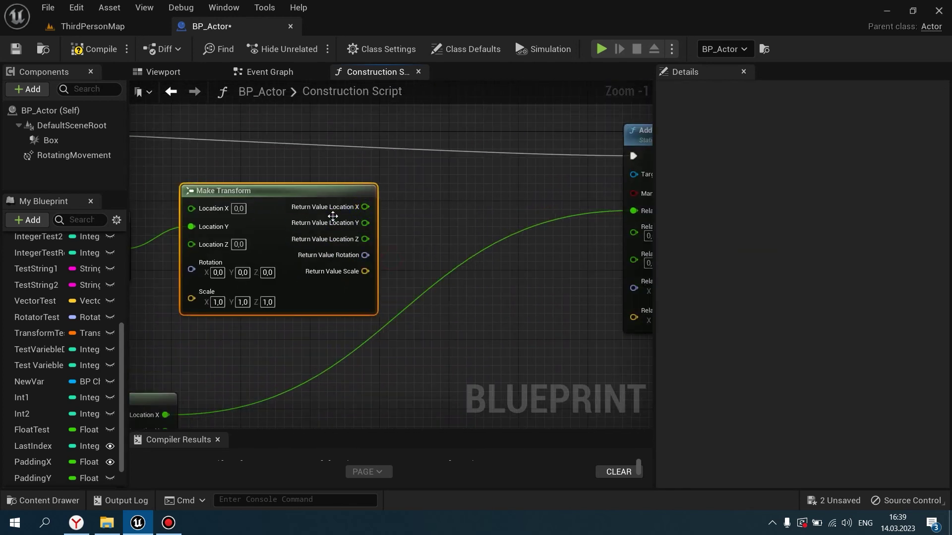
drag(360, 222, 446, 232)
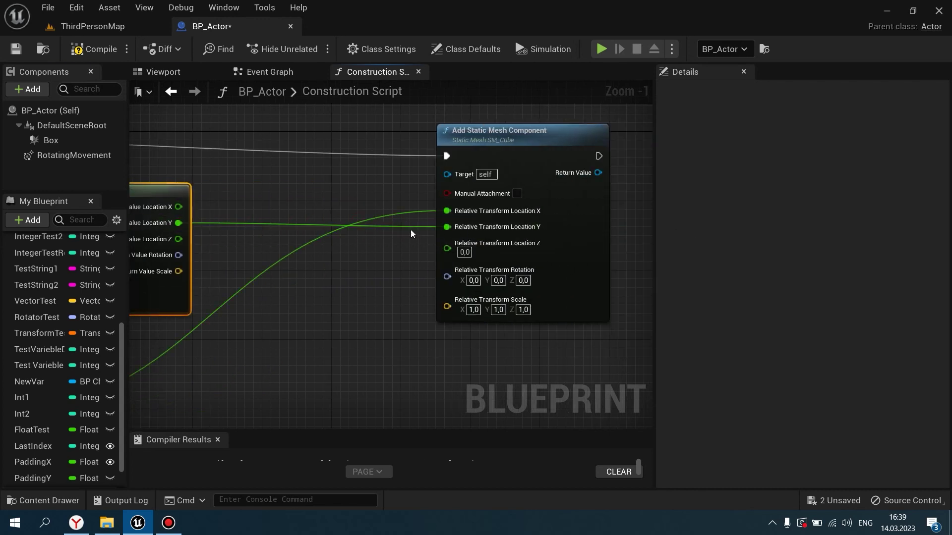
scroll(421, 228, down, 2)
mouse_move(463, 210)
right_down()
mouse_move(340, 276)
mouse_move(411, 284)
right_up()
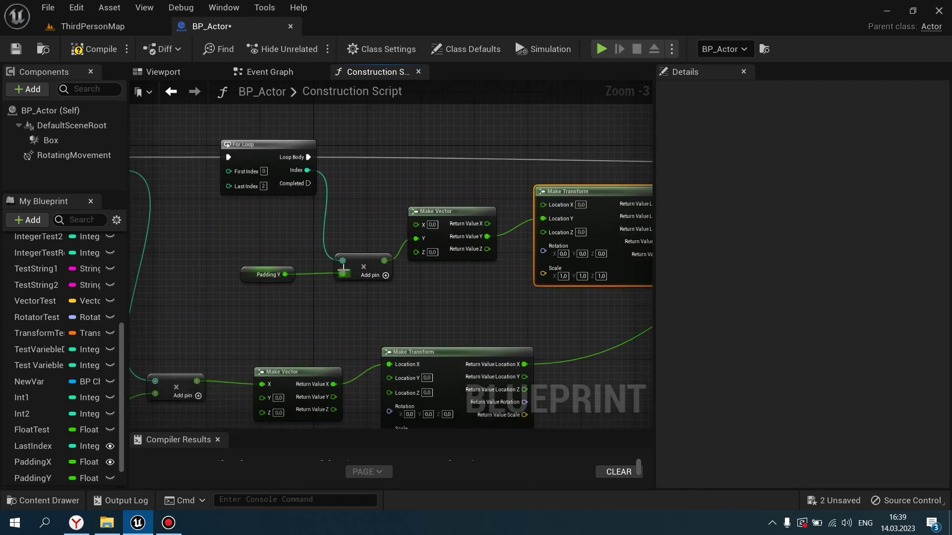
- Make PaddingY instance-editable and recompile the blueprint
click(264, 271)
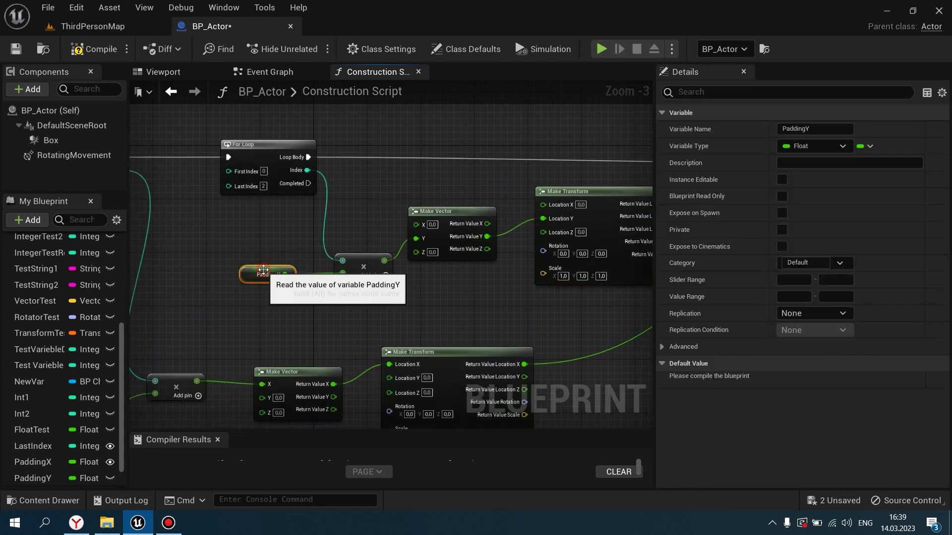
click(79, 50)
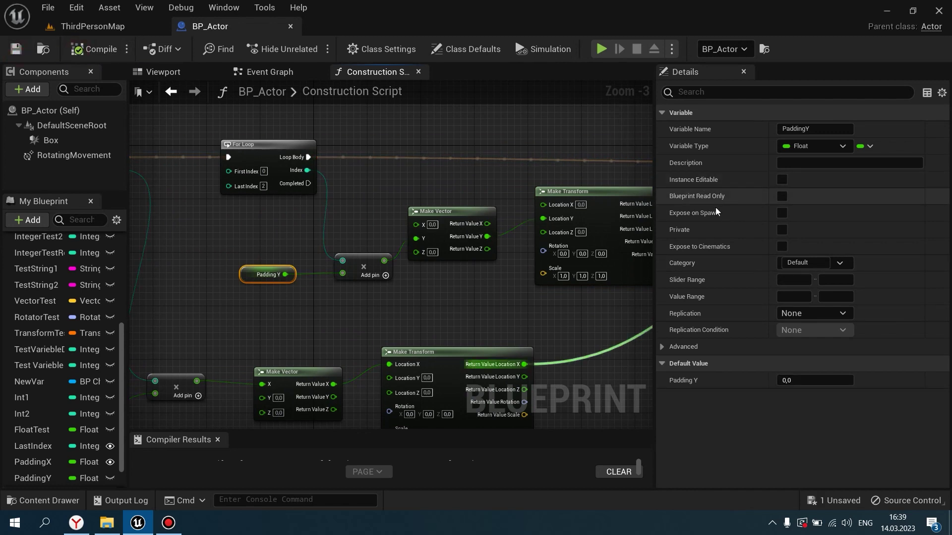
click(786, 180)
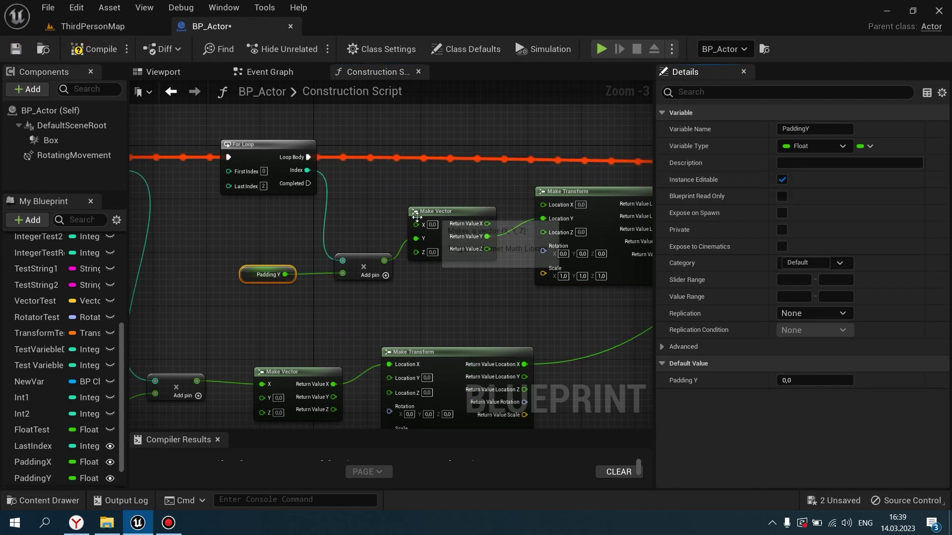
click(79, 50)
- Set Padding Y to about -180, Last Index X to 12 and Padding X to about 180
click(94, 27)
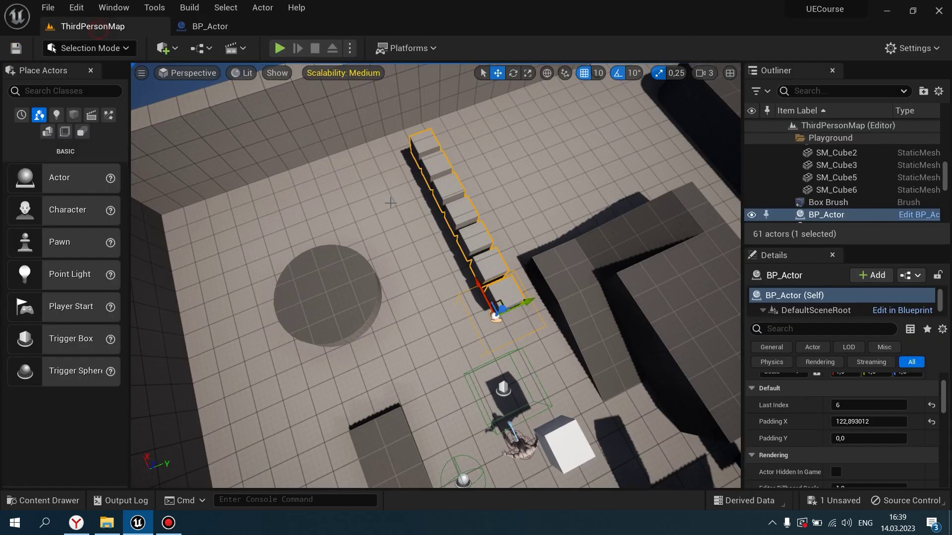
scroll(406, 232, down, 5)
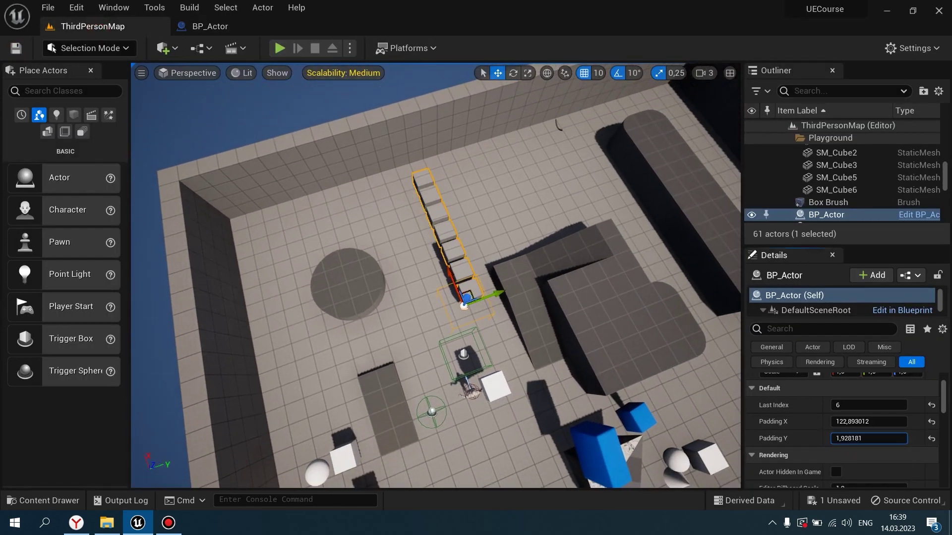
drag(869, 438, 822, 438)
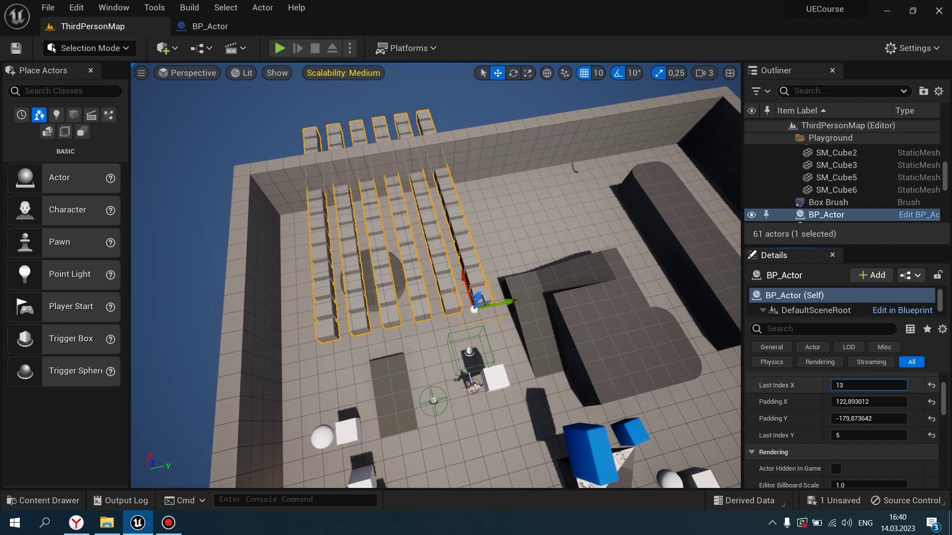
drag(868, 385, 887, 385)
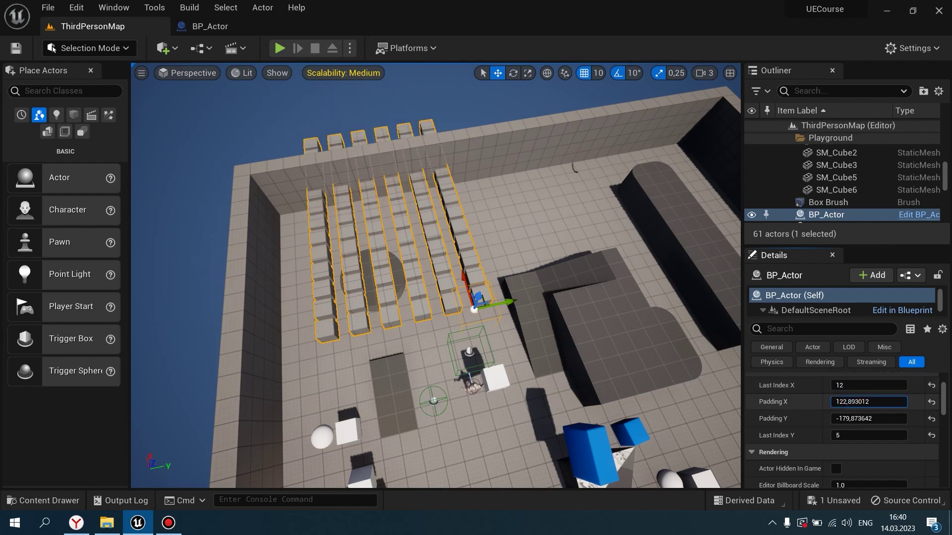
drag(868, 402, 893, 402)
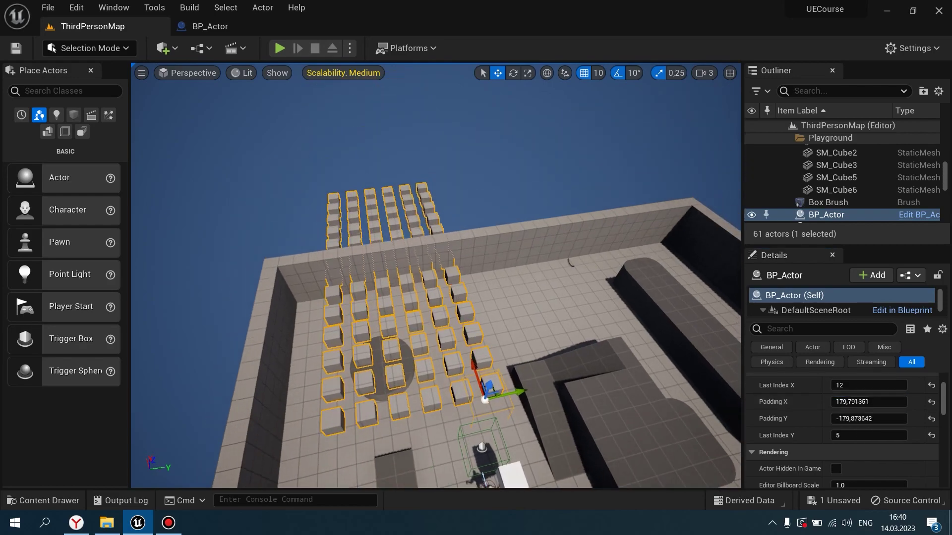
mouse_move(545, 397)
right_down()
mouse_move(614, 415)
mouse_move(522, 288)
mouse_move(496, 317)
mouse_move(654, 310)
right_up()
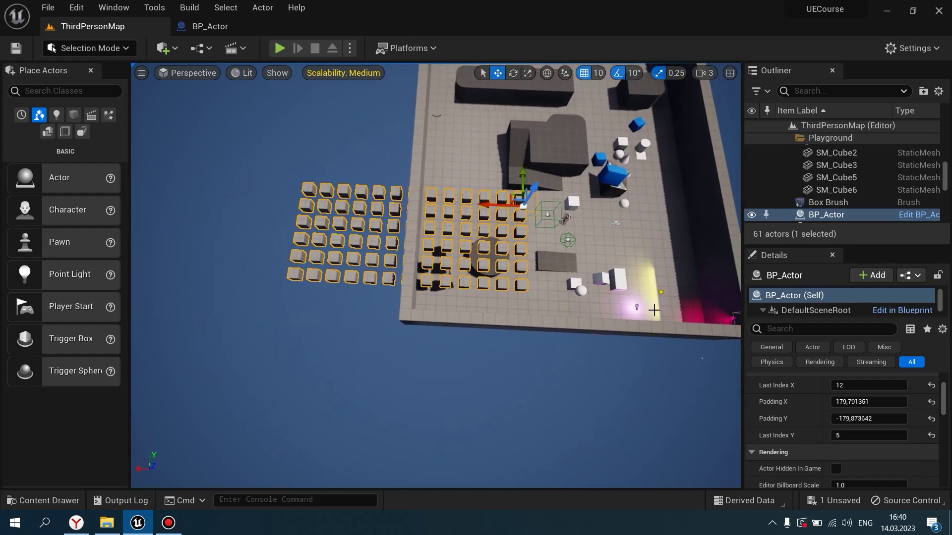
- Select the BP_Actor in the level, undoing an accidental move of the actor
click(581, 291)
click(574, 287)
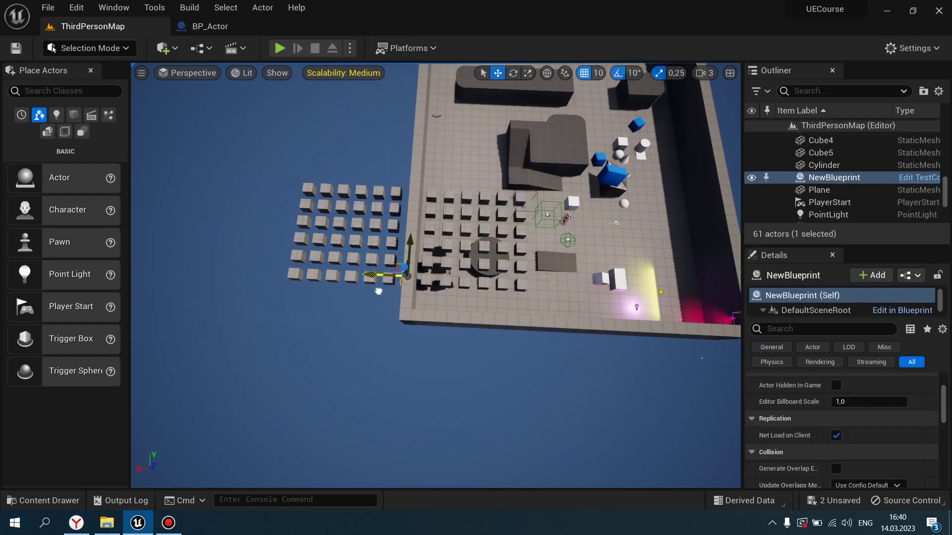
right_drag(352, 340, 353, 343)
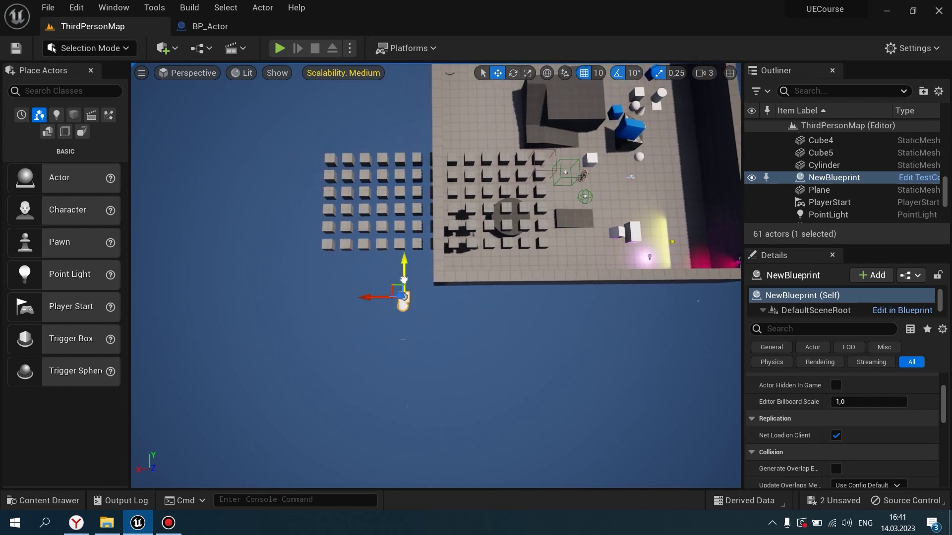
right_drag(386, 333, 738, 374)
key(ctrl+z)
scroll(738, 375, up, 5)
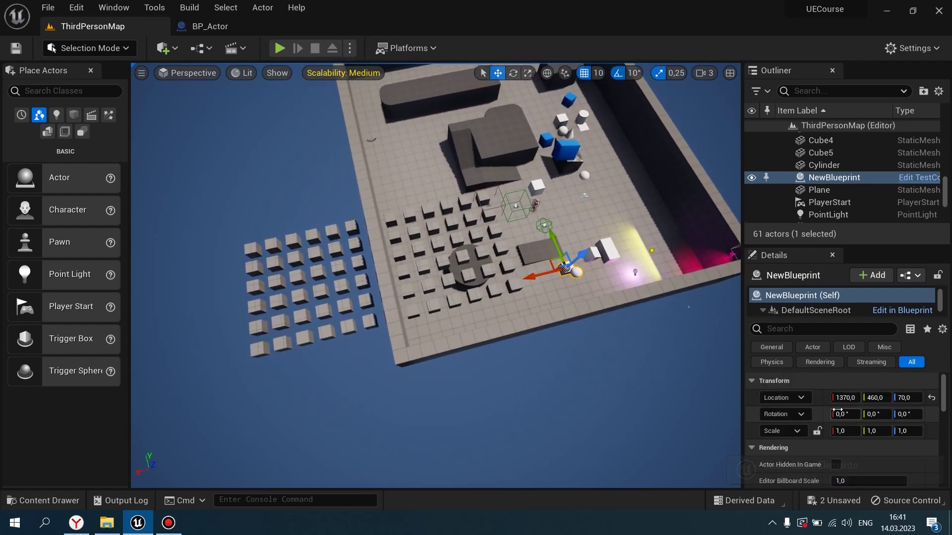
scroll(738, 375, down, 10)
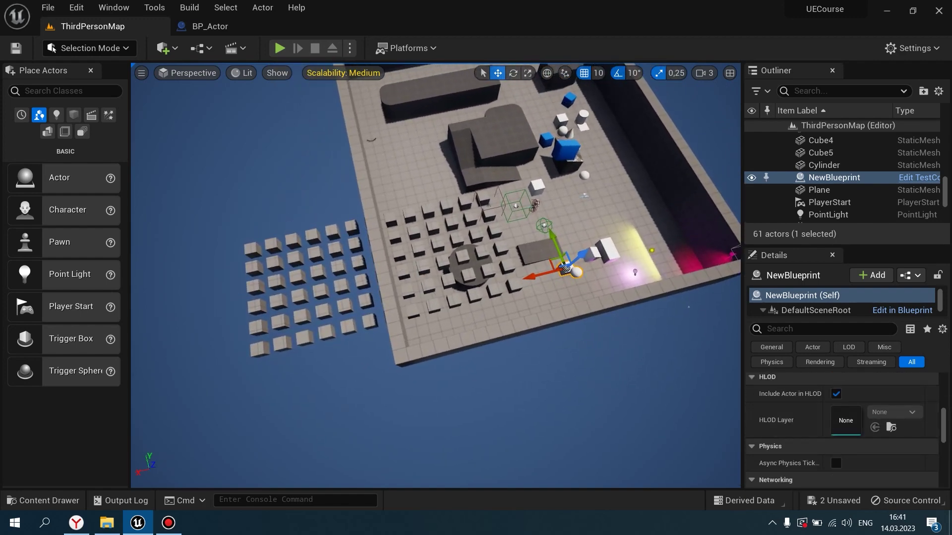
- Set Last Index X to 3 and Last Index Y to 1, then save all
click(442, 278)
scroll(863, 431, up, 10)
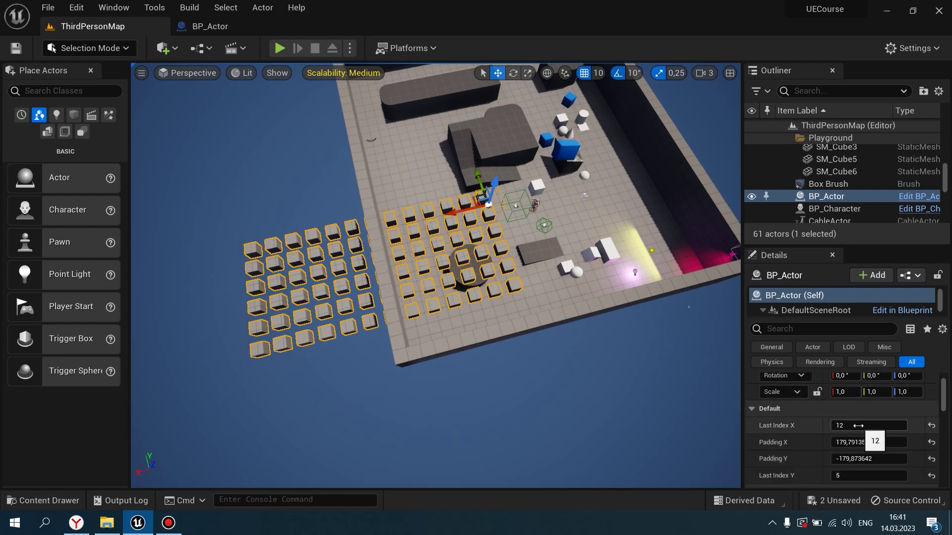
text(1)
key(Return)
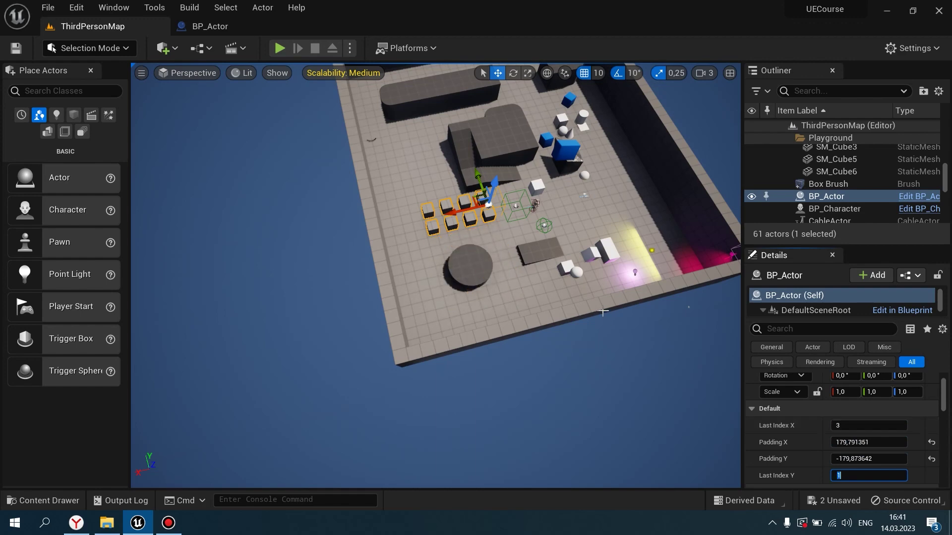
right_drag(602, 311, 603, 311)
key(ctrl+s)
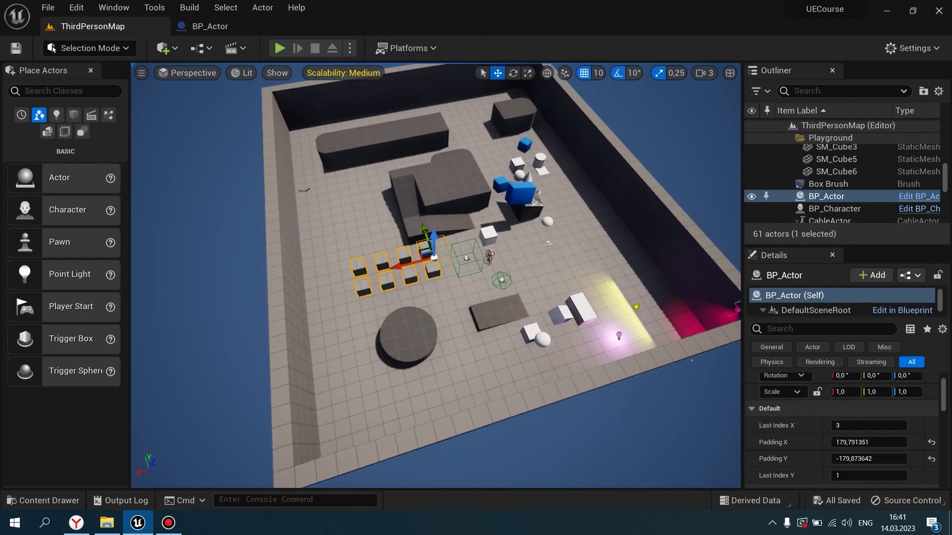
key(alt+p)
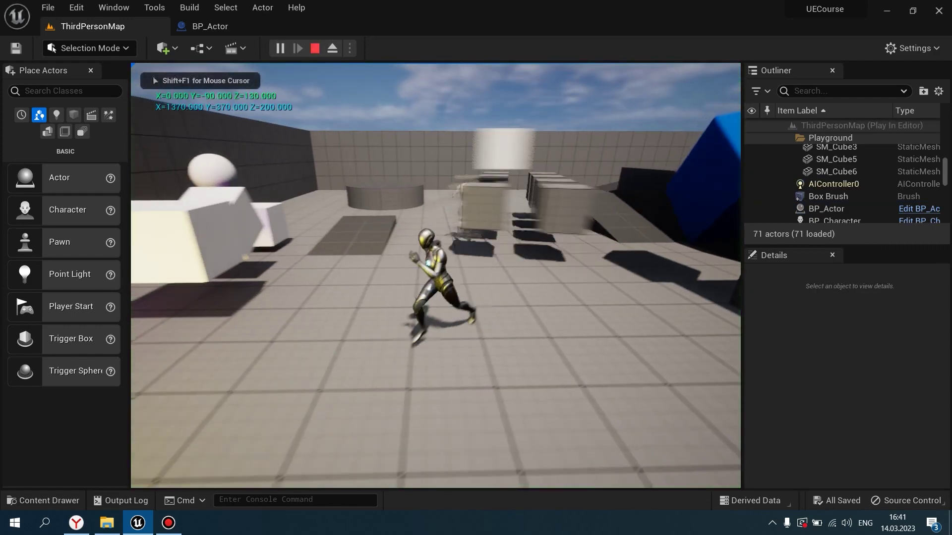
key(w)
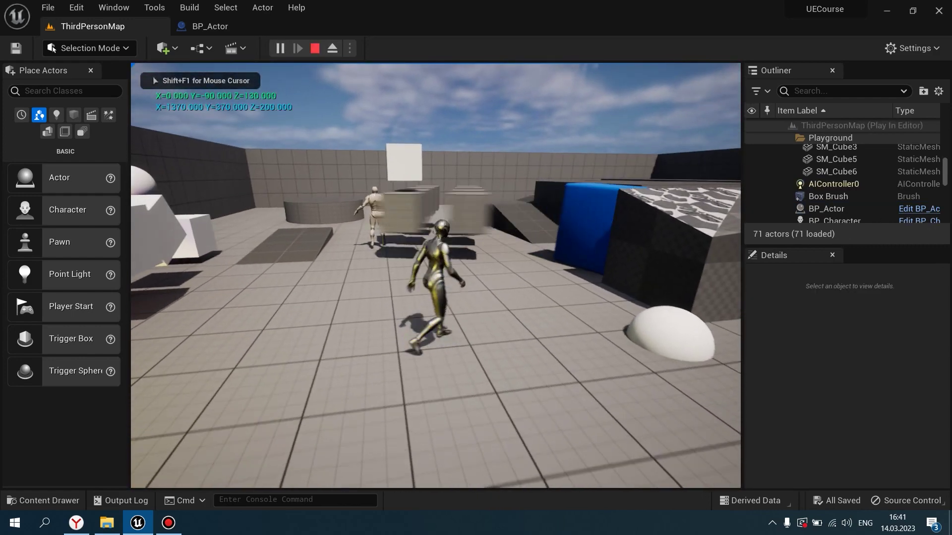
key(space)
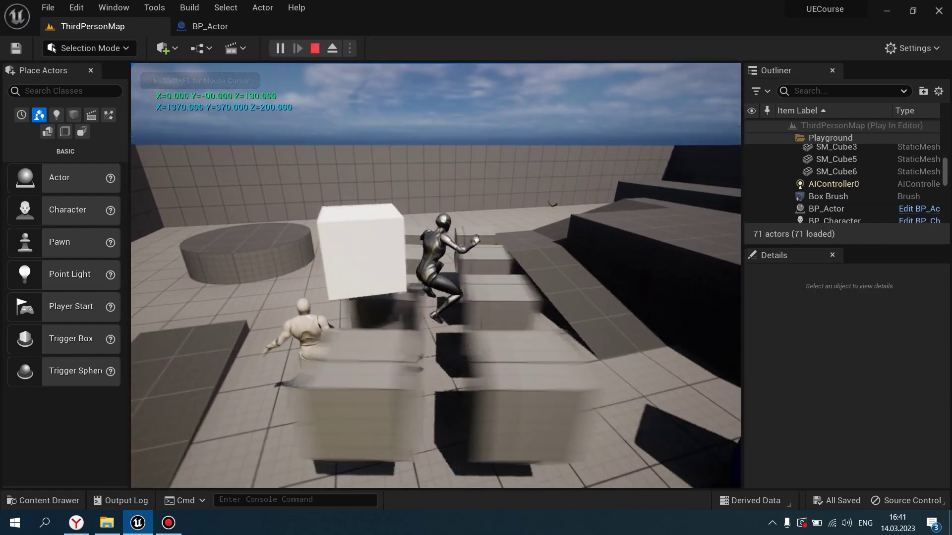
key(s)
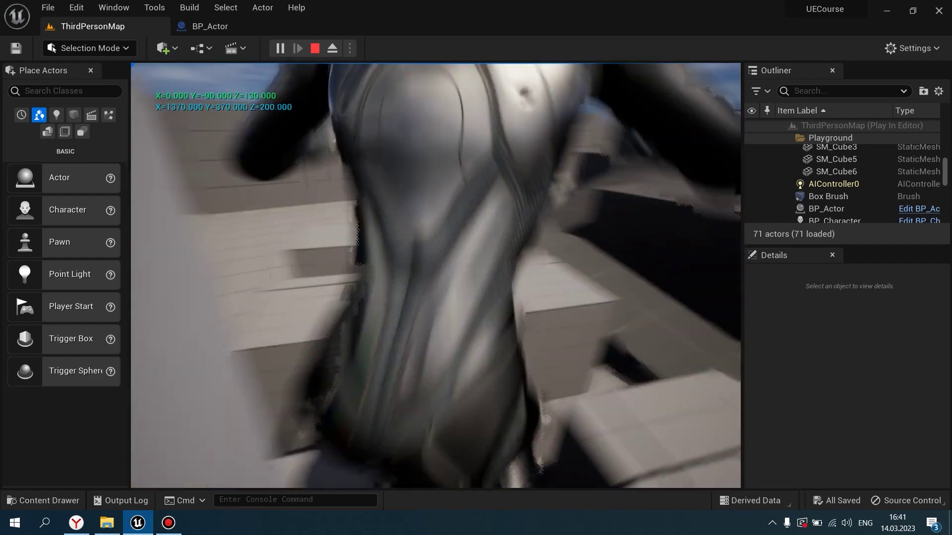
key(w)
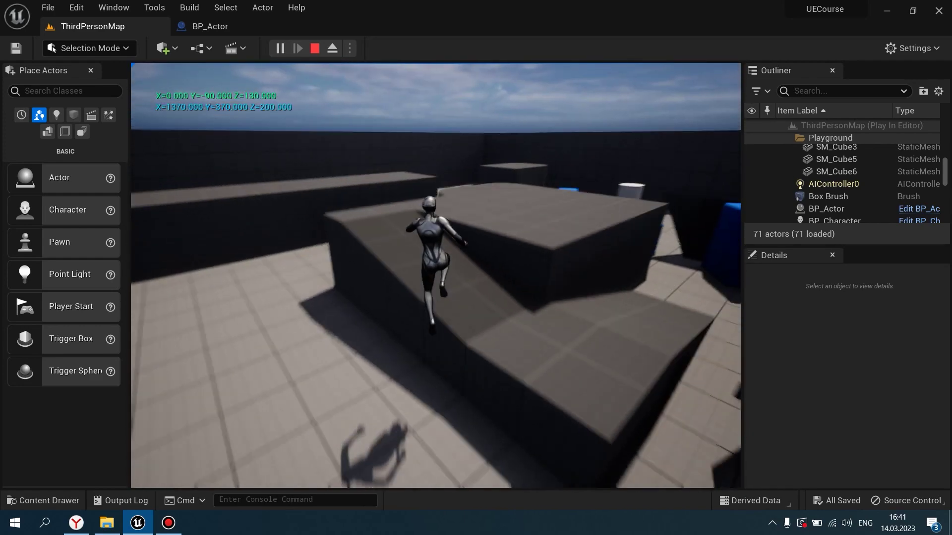
- Stop the play session and open BP_Actor's Construction Script showing the nested For Loops
key(Escape)
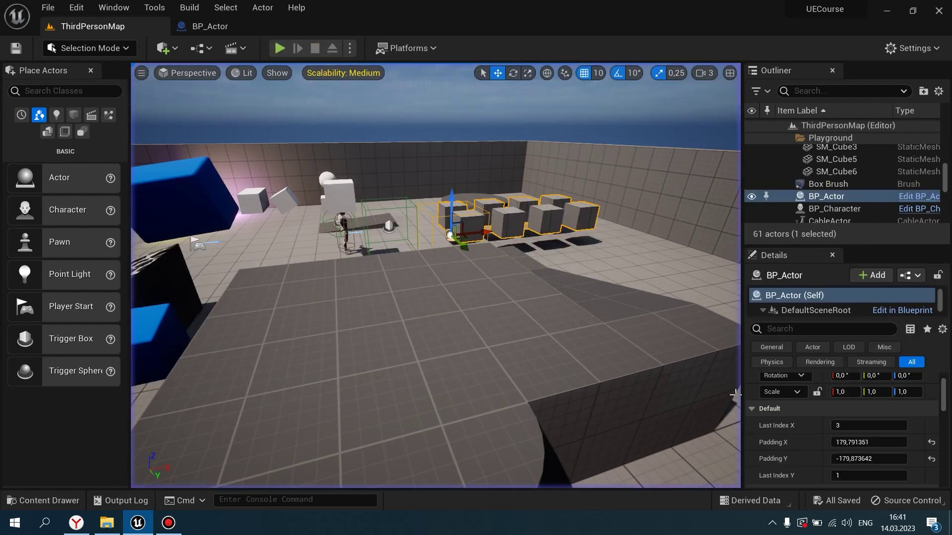
click(43, 501)
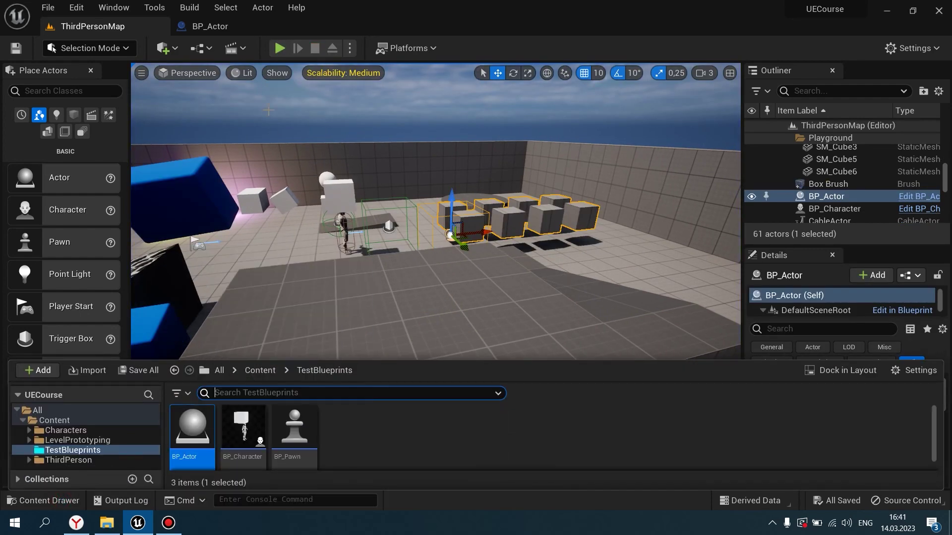
click(221, 31)
click(221, 360)
scroll(213, 352, down, 1)
scroll(218, 360, down, 1)
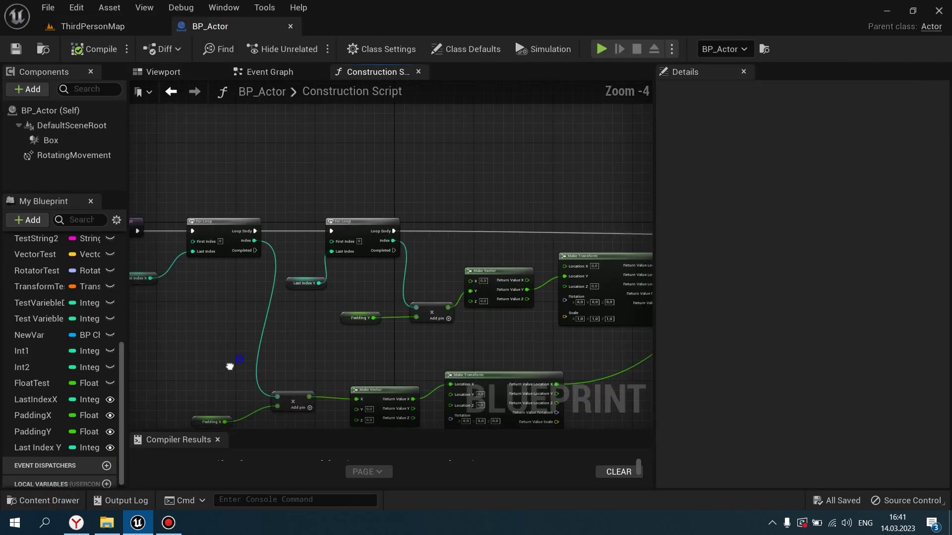